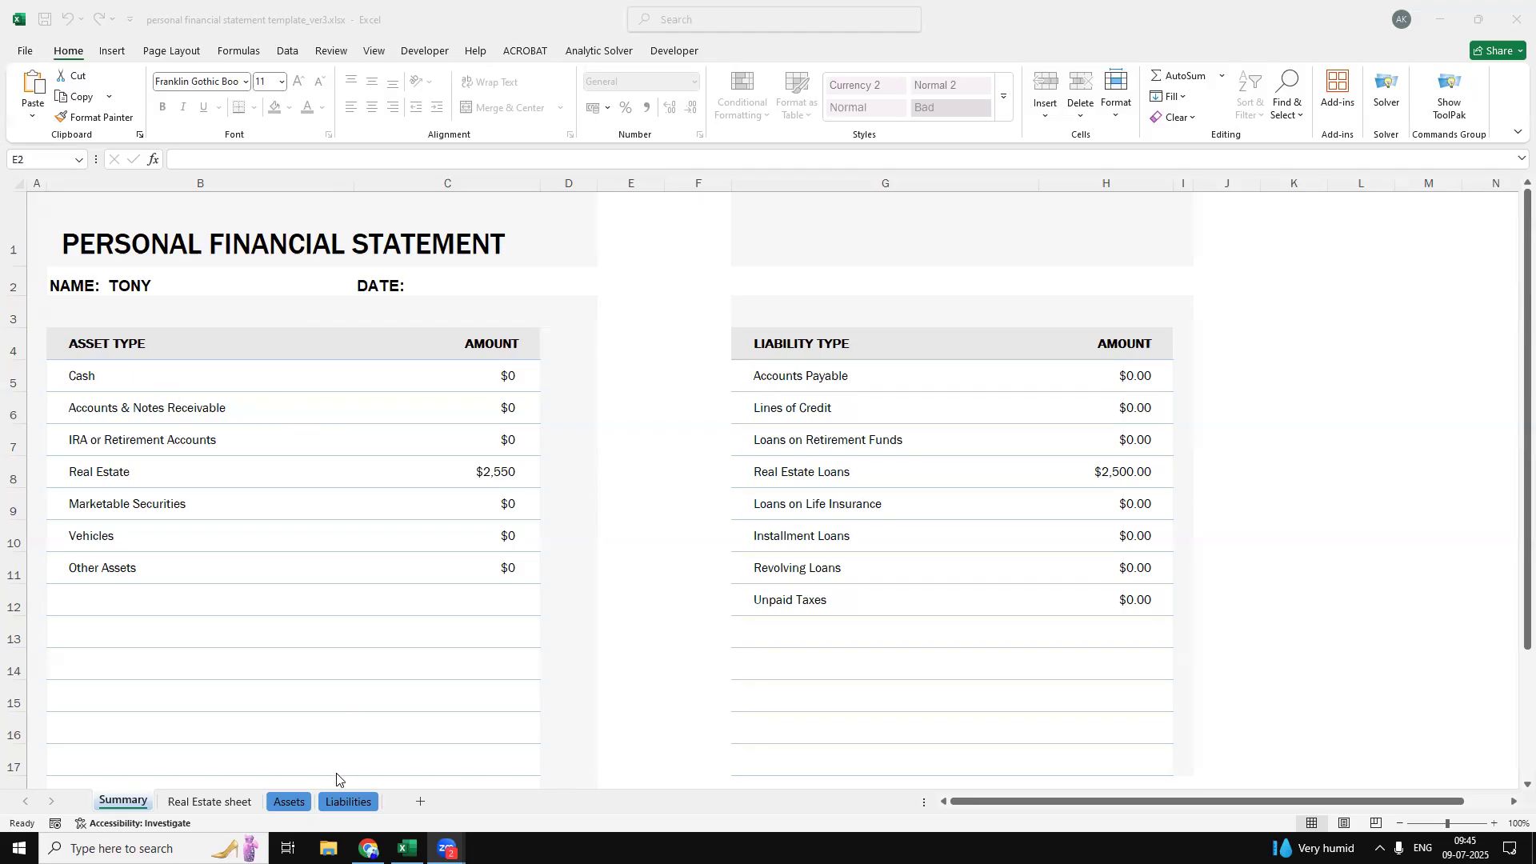
Unhide the hidden Categories sheet in the workbook
left_click(420, 801)
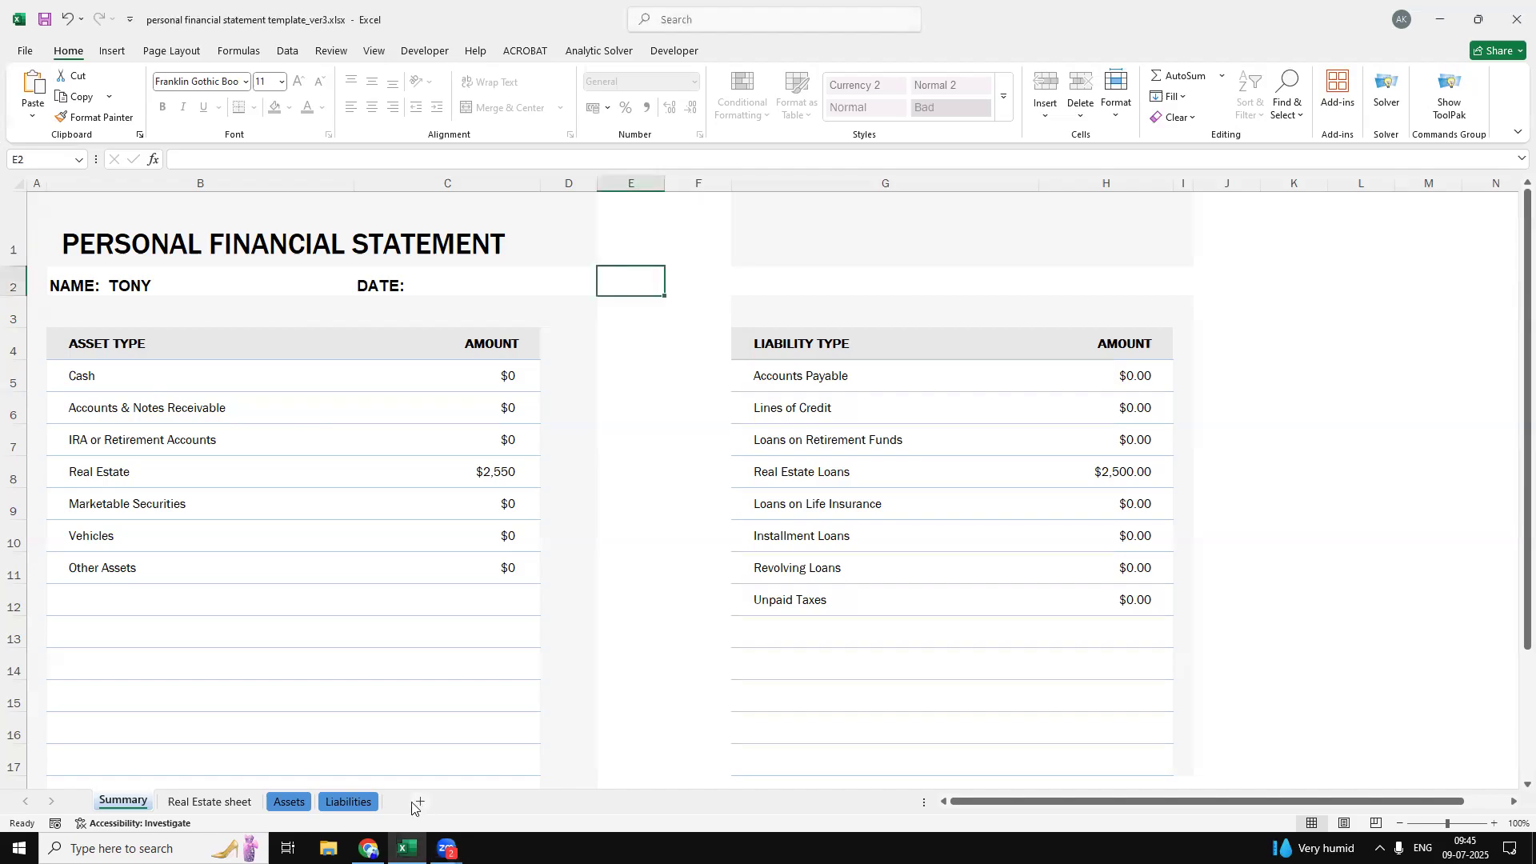
right_click(365, 802)
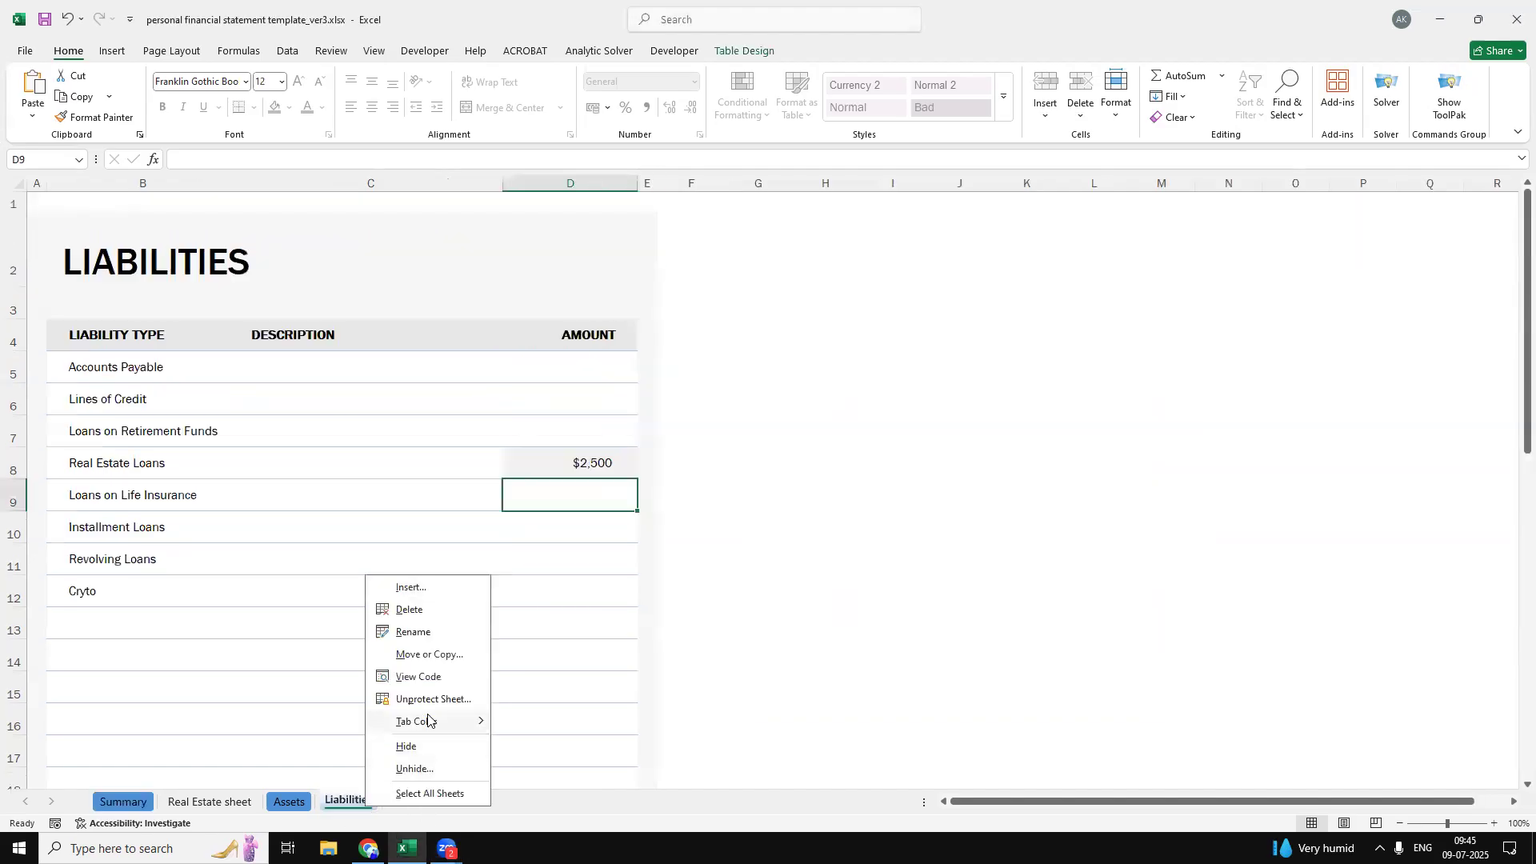
left_click(427, 769)
left_click(445, 809)
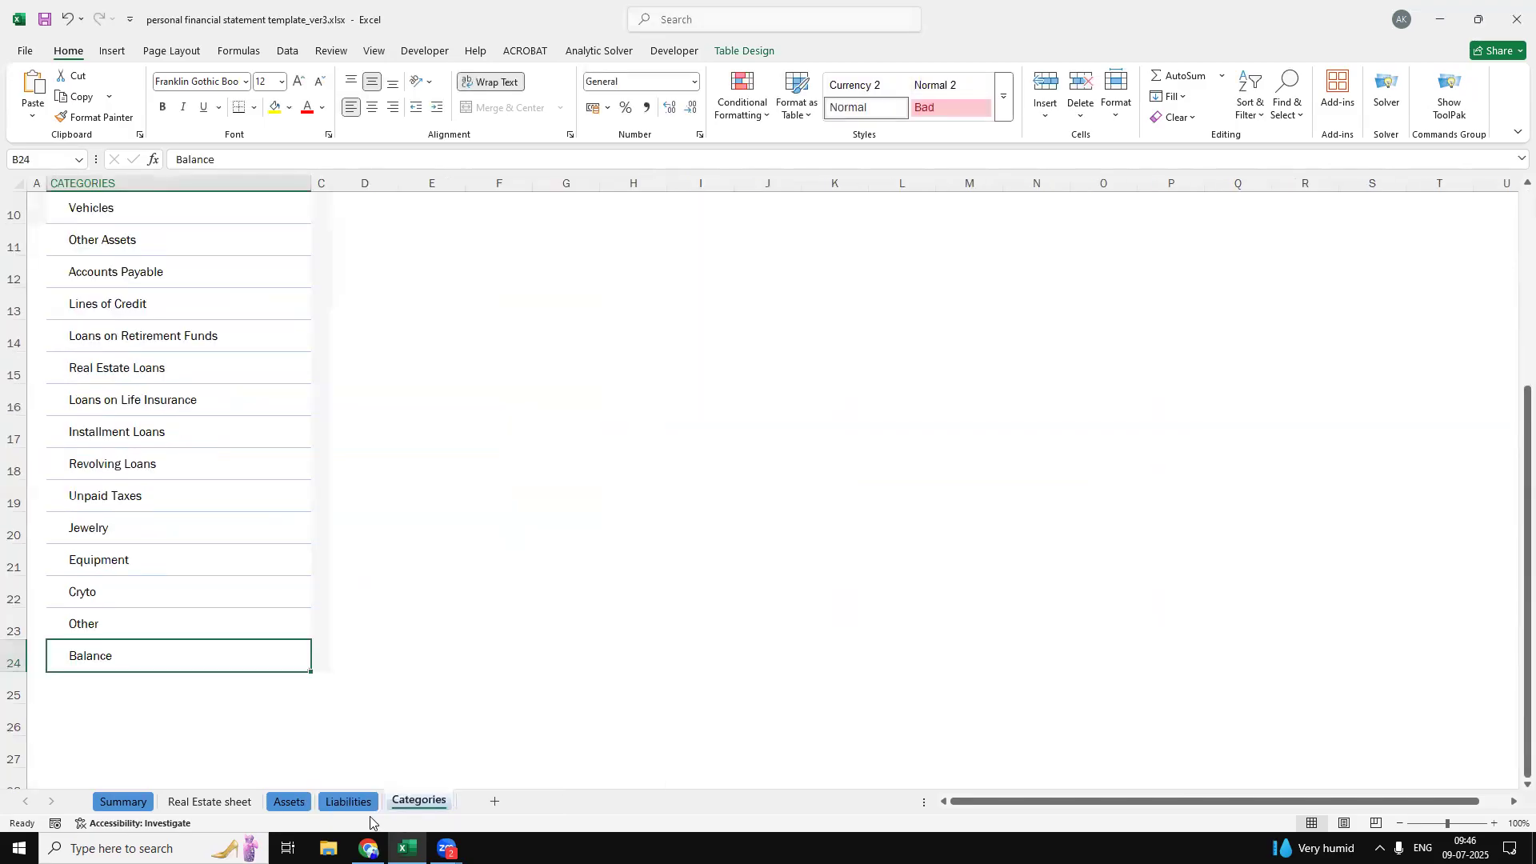
Review the full list of asset and liability categories on the Categories sheet, from Cash to Balance
scroll(130, 231, "up", 3)
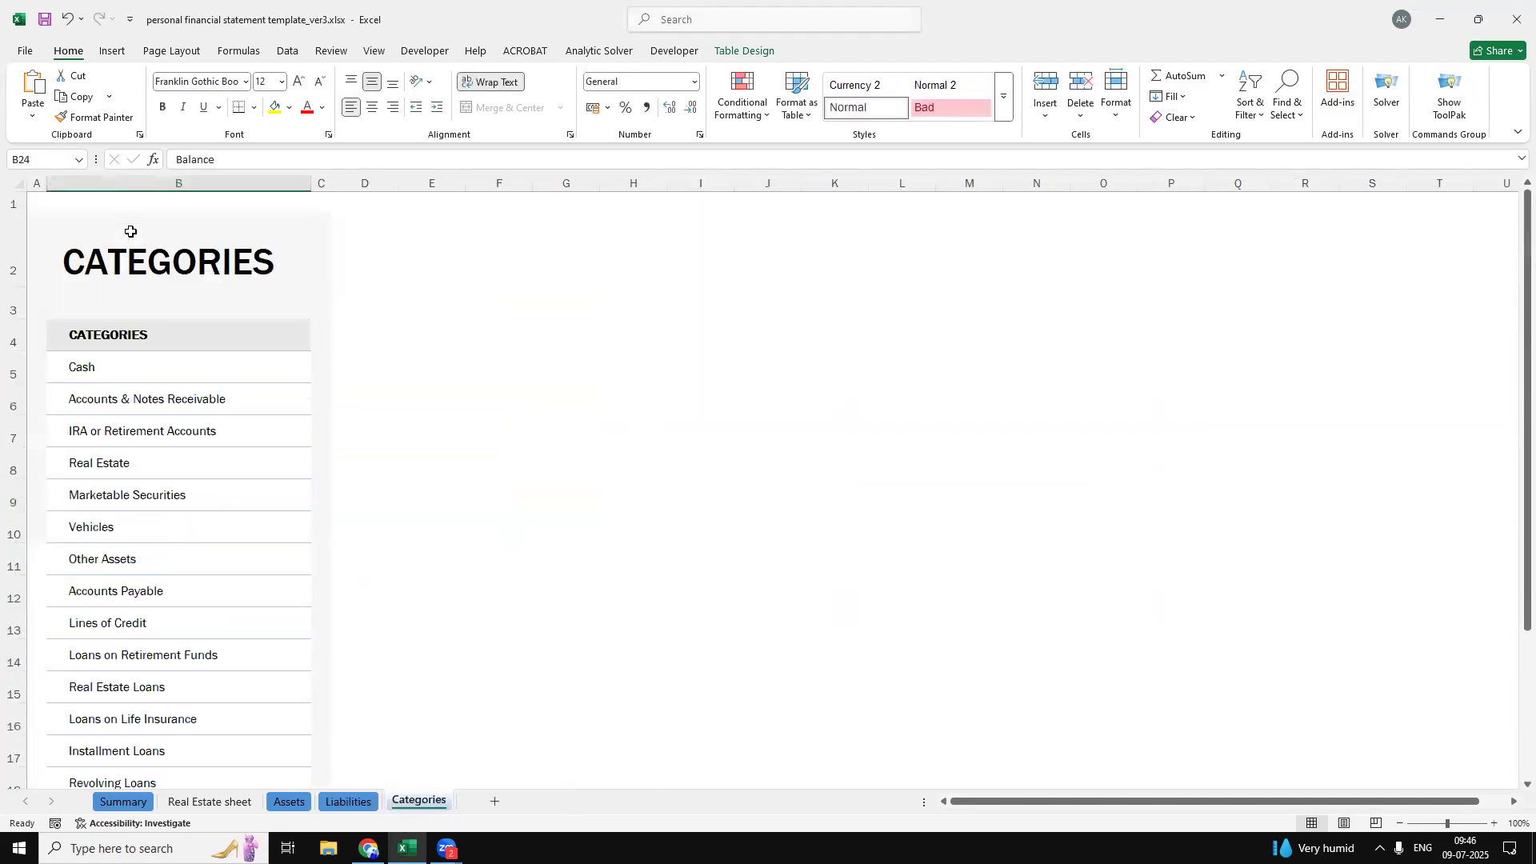
left_click_drag(155, 373, 171, 551)
left_click(209, 361)
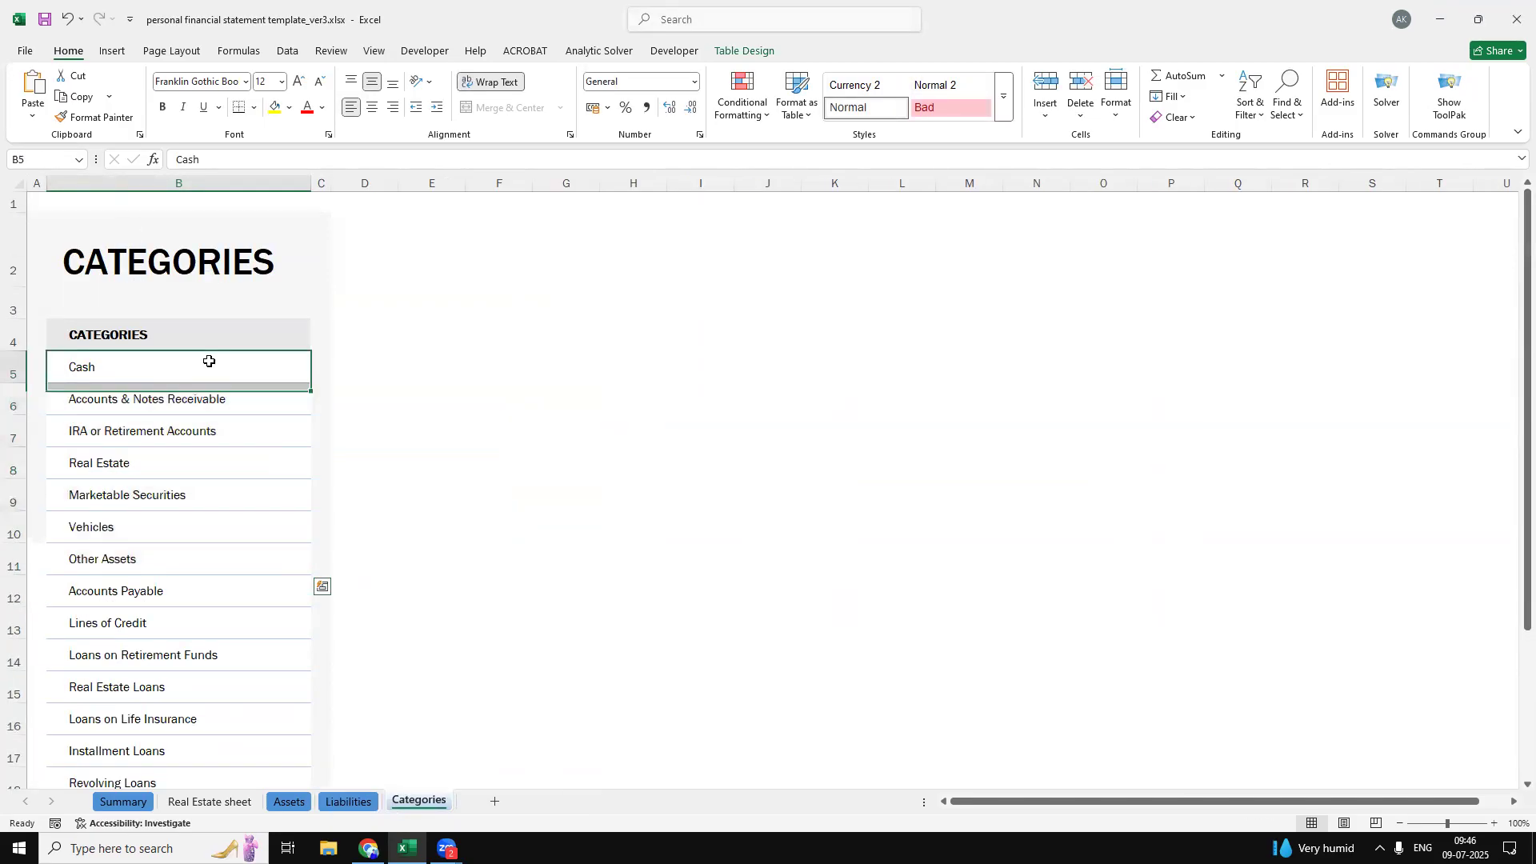
scroll(205, 412, "down", 2)
scroll(188, 544, "down", 4)
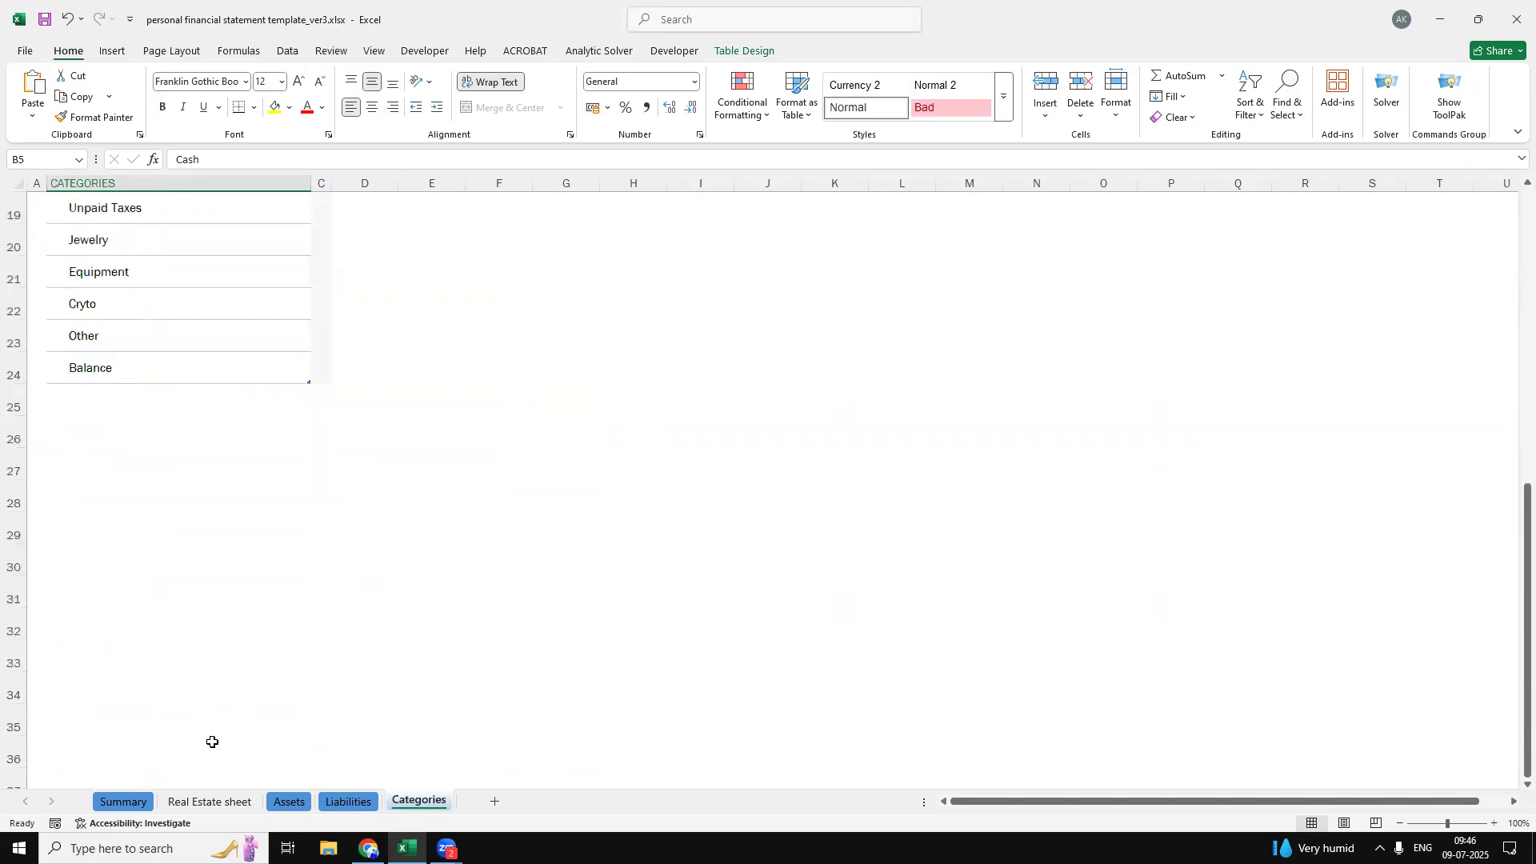
scroll(98, 596, "up", 4)
scroll(98, 593, "up", 2)
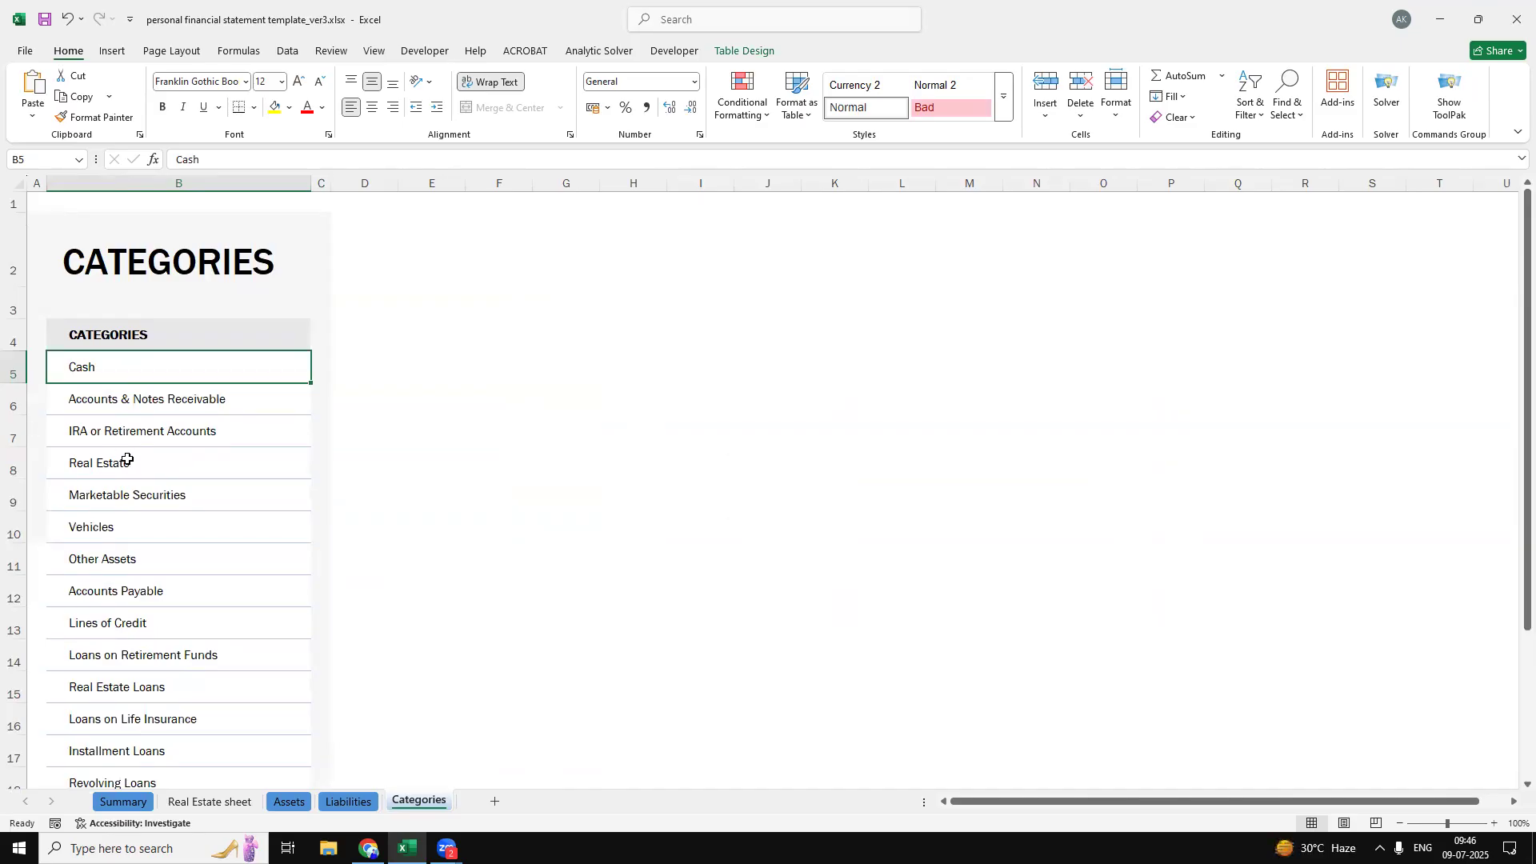
left_click(76, 408)
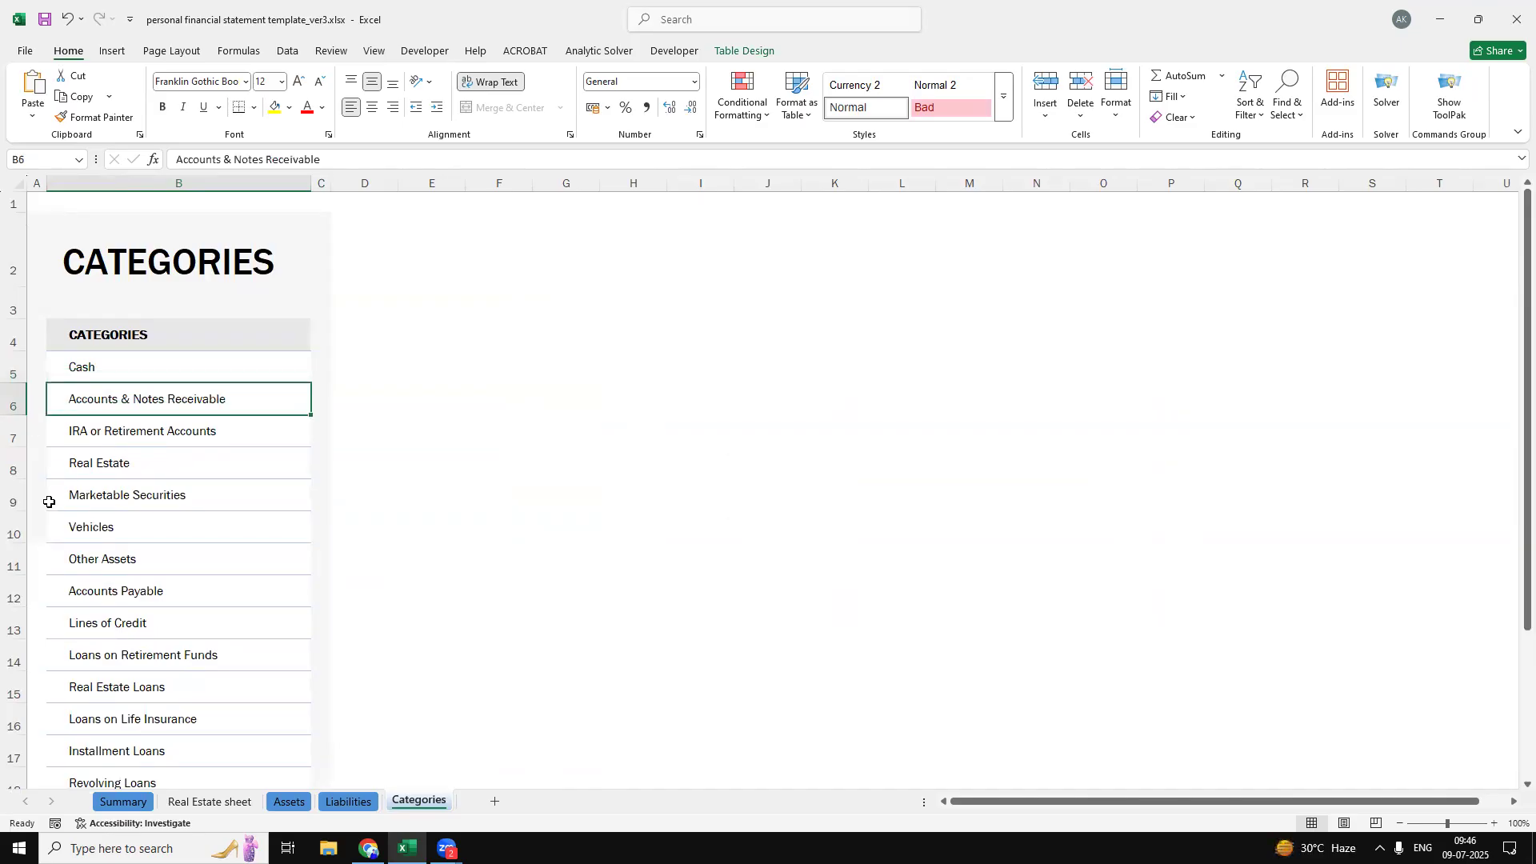
left_click(137, 436)
left_click(137, 472)
scroll(139, 476, "down", 1)
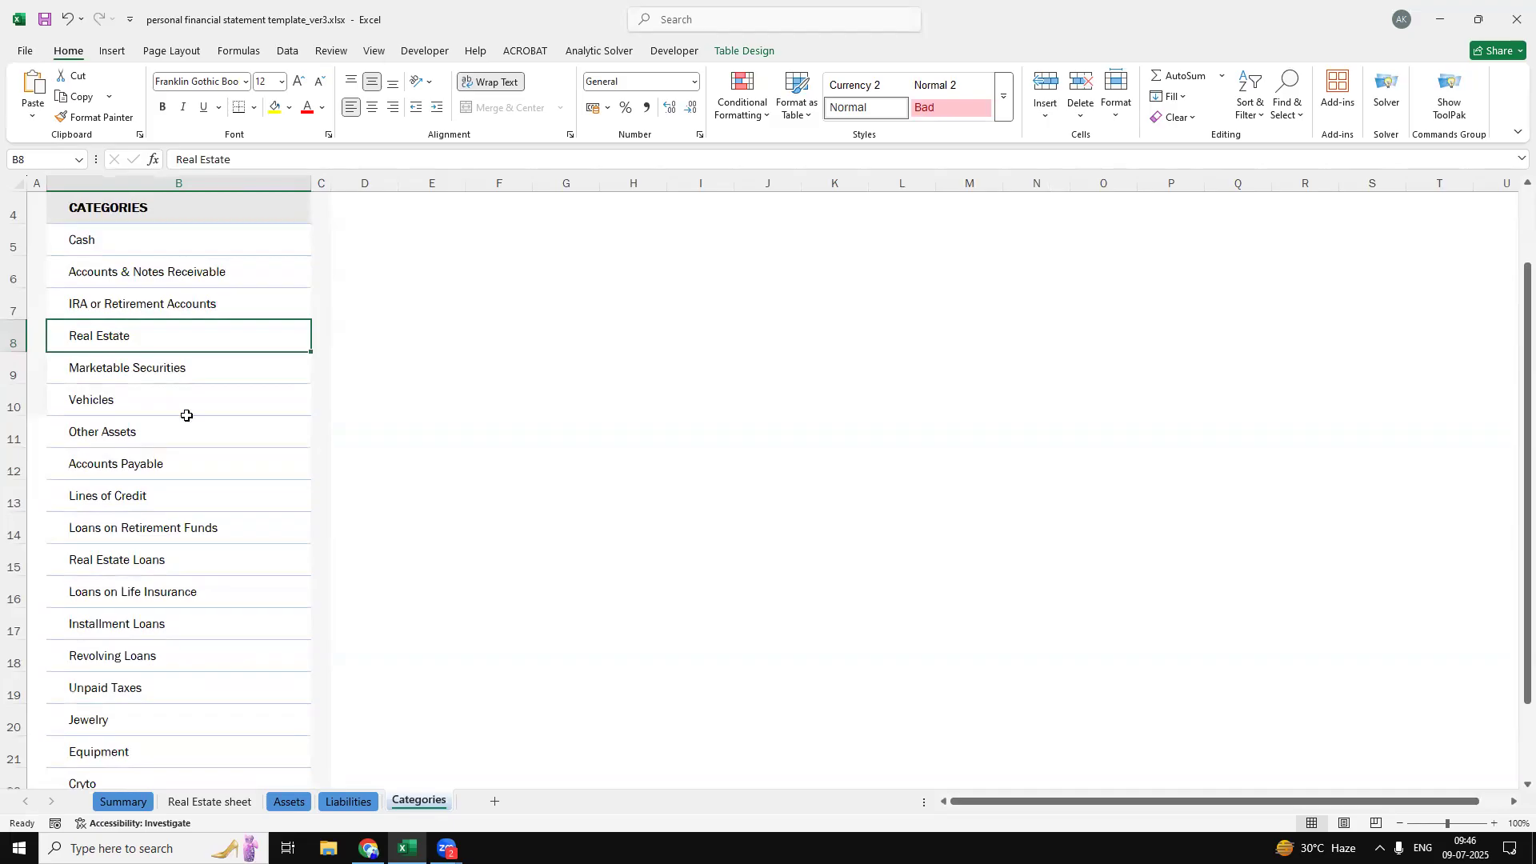
scroll(185, 414, "up", 1)
scroll(174, 432, "down", 6)
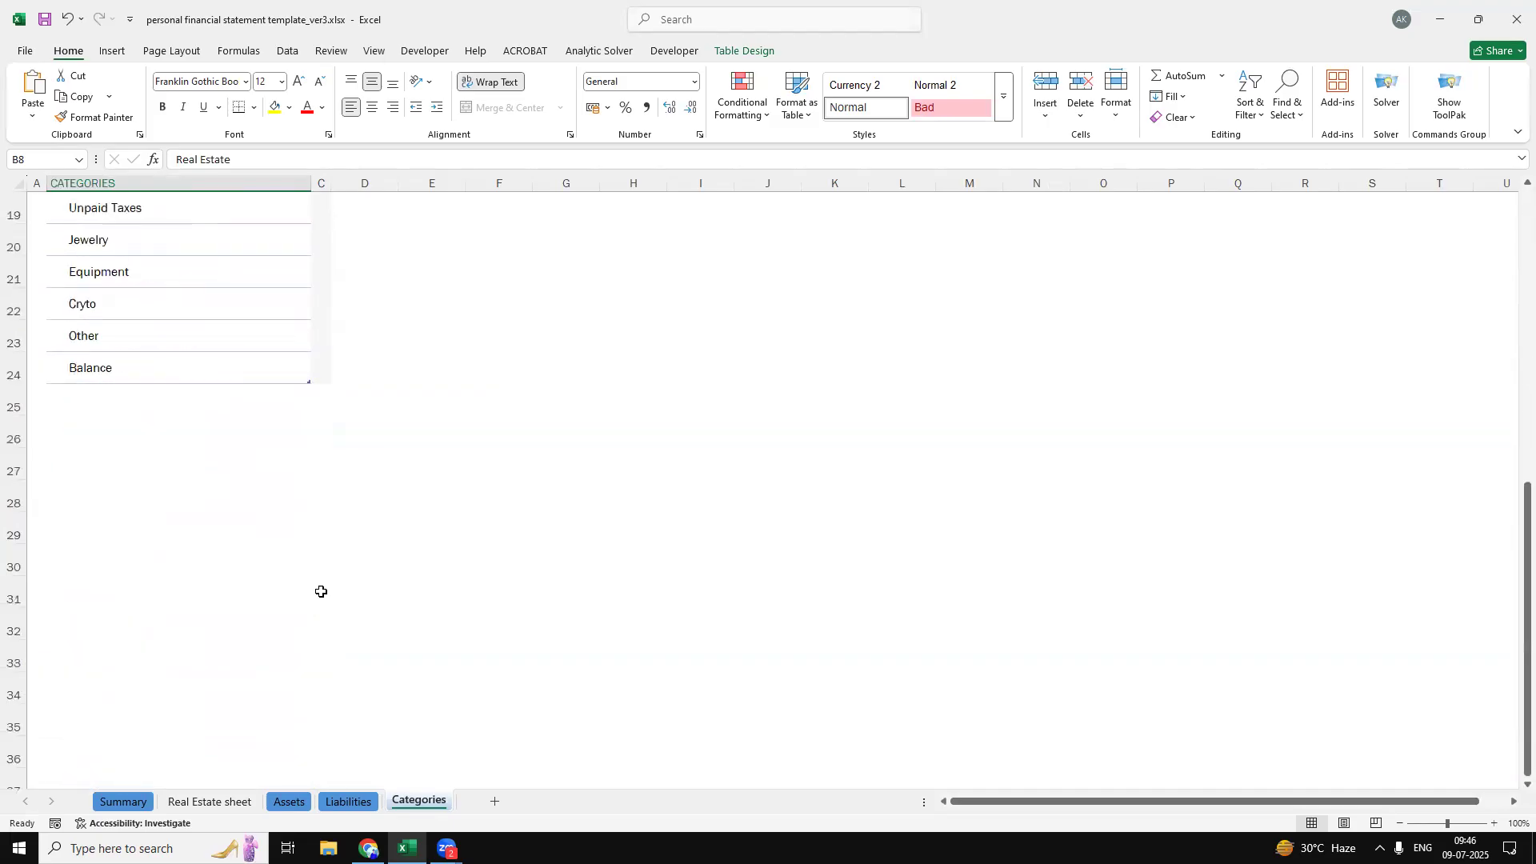
On the Liabilities sheet, choose Cash as the liability type in the first empty row, below Cryto
left_click(348, 802)
left_click(159, 628)
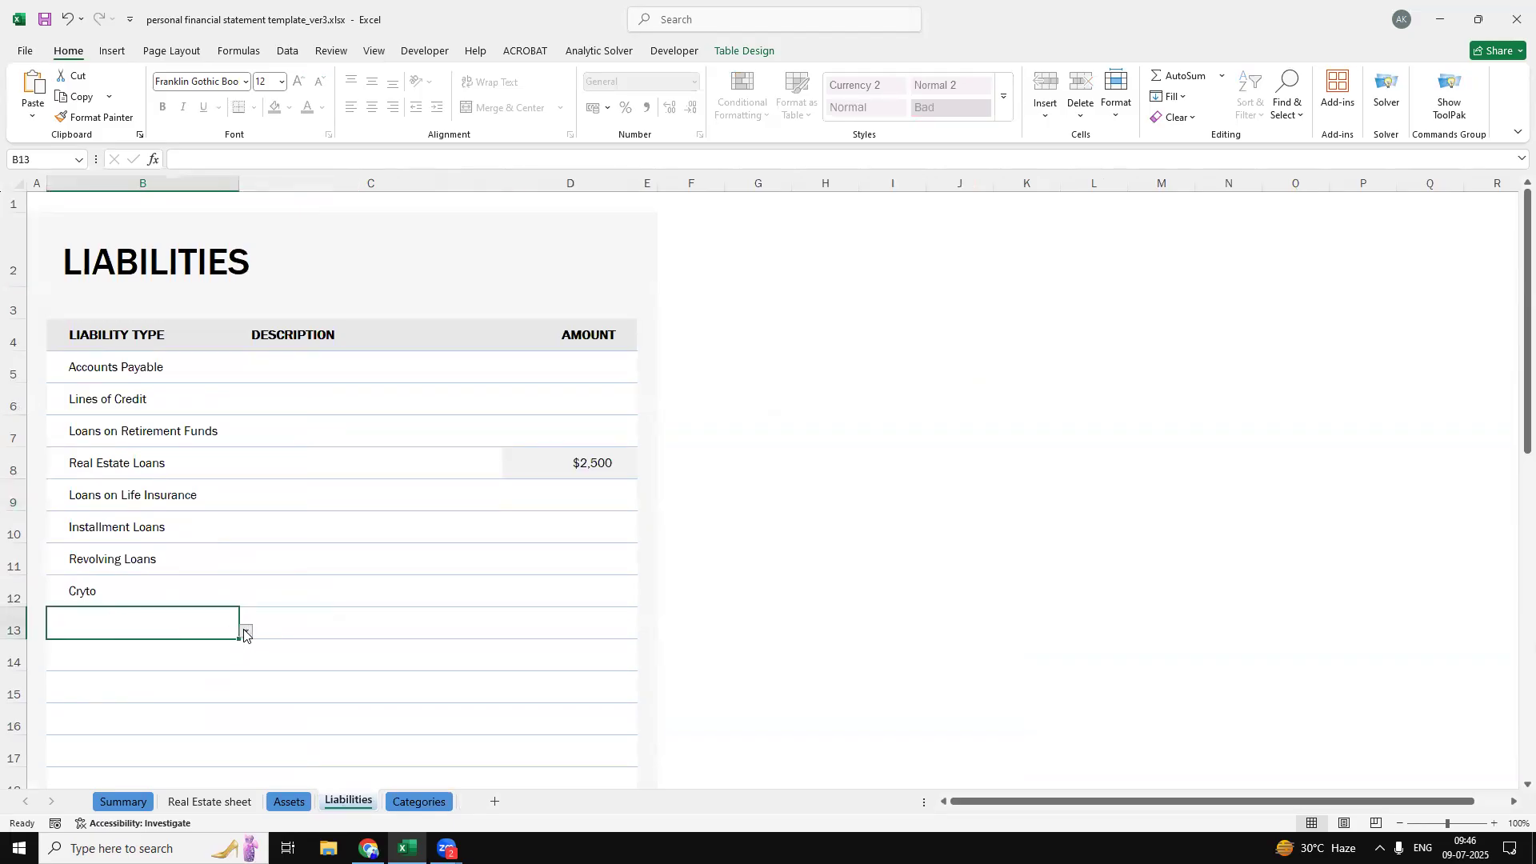
left_click(246, 632)
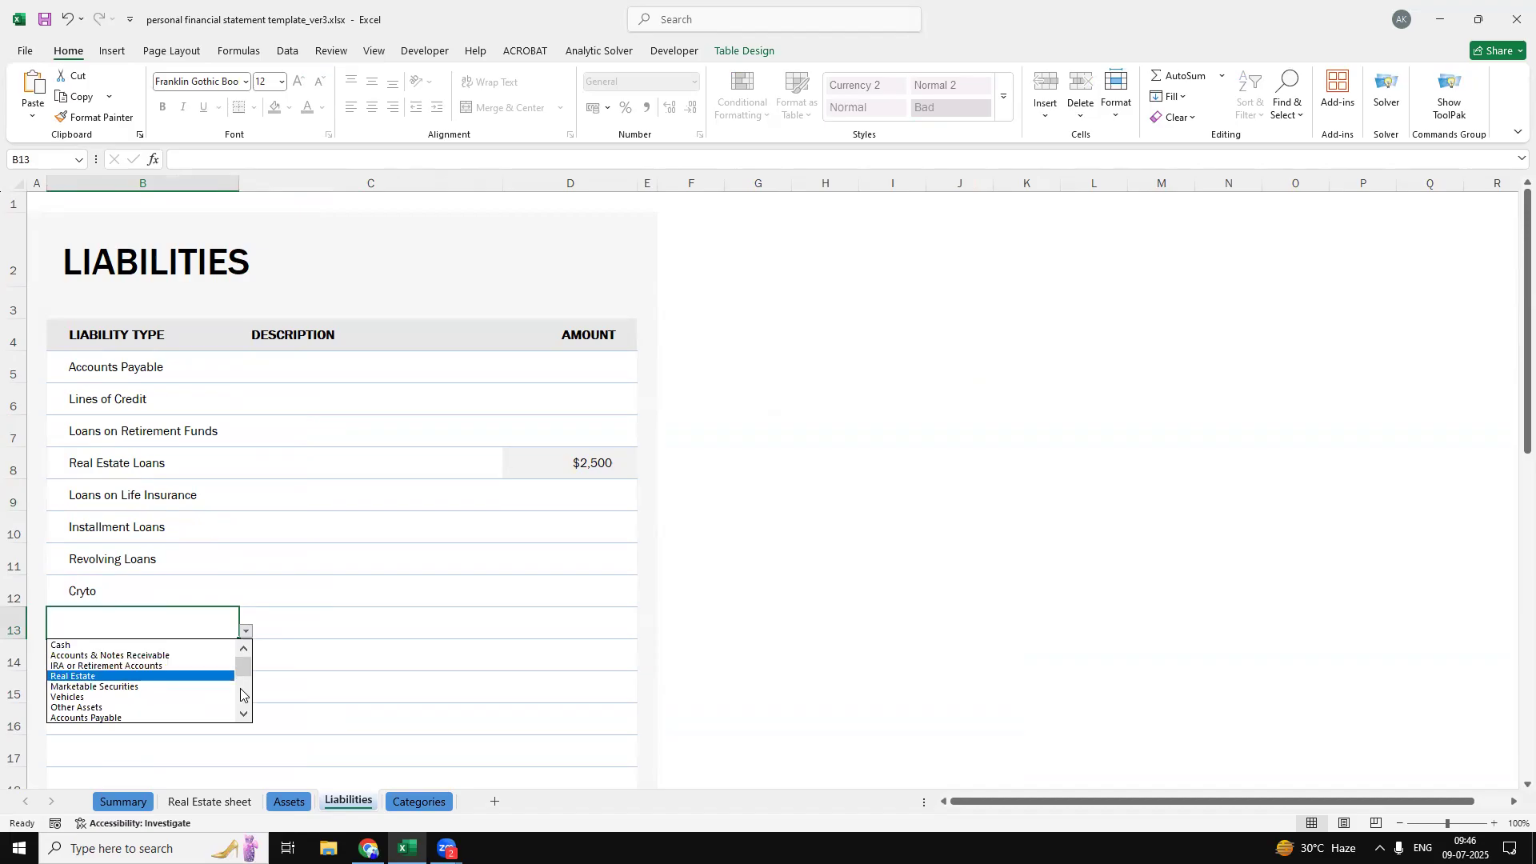
mouse_move(242, 666)
left_mouse_down()
mouse_move(231, 728)
mouse_move(243, 669)
left_mouse_up()
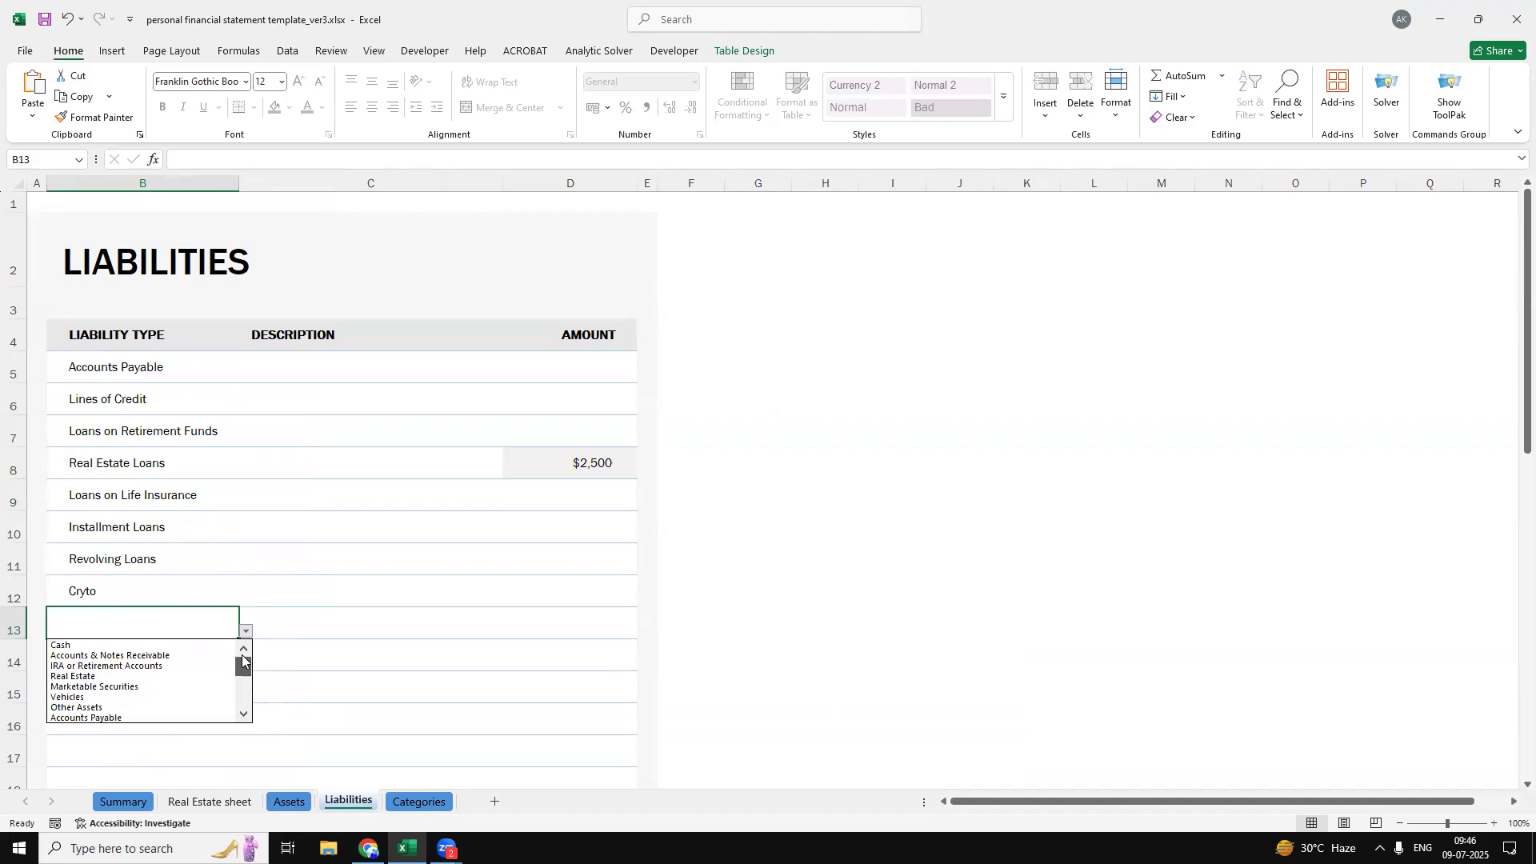
left_click(120, 645)
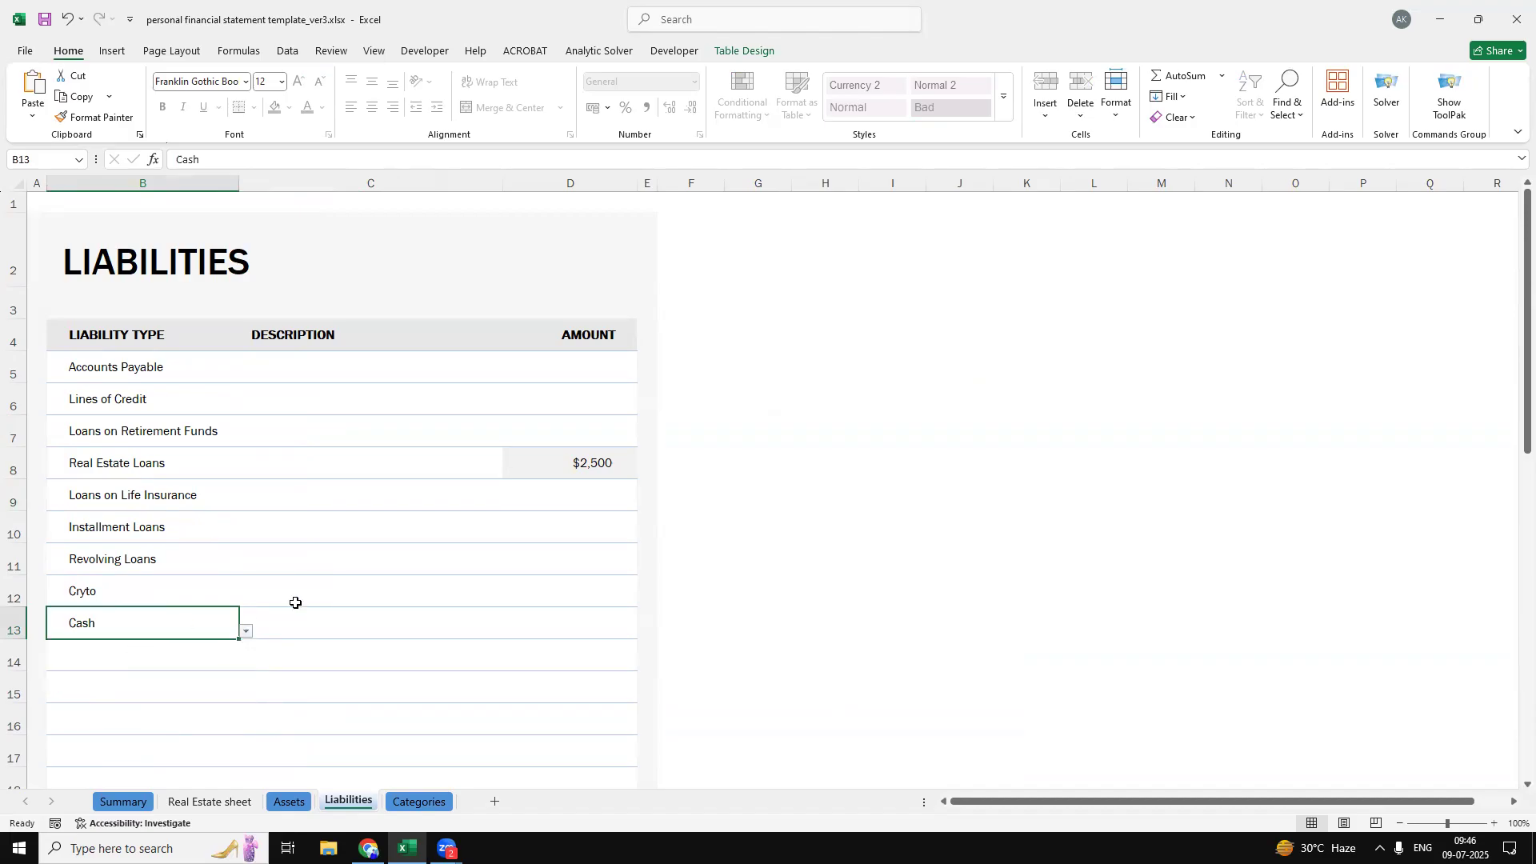
Enter an amount of 500 for the Cash row on the Liabilities sheet
left_click(596, 624)
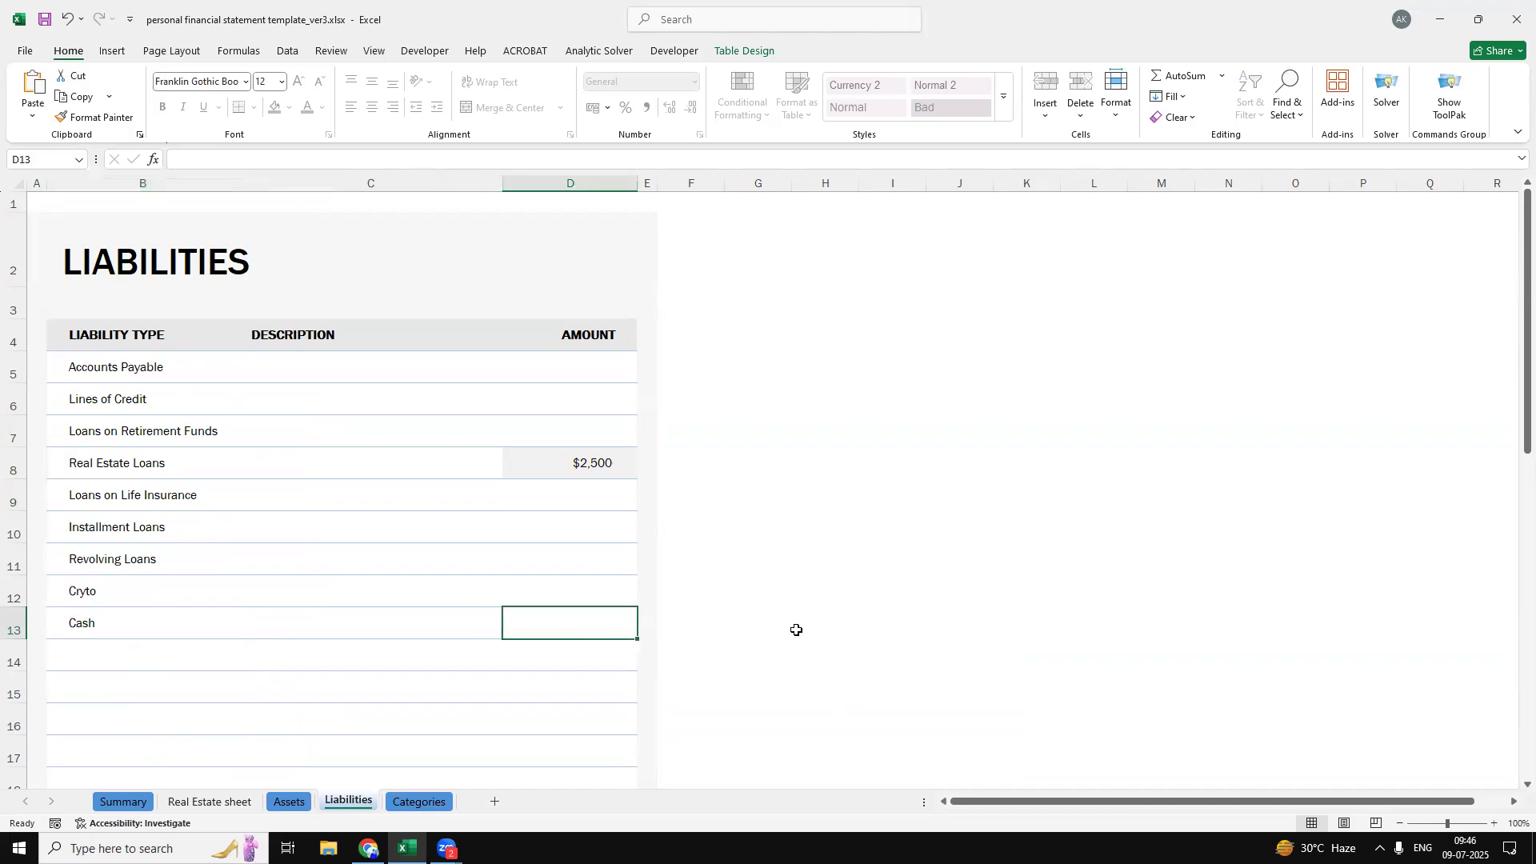
type("500")
key("ctrl+Return")
left_click(764, 654)
On the Summary sheet, add Cash as a liability type below Unpaid Taxes and check the asset, liability and net worth totals
left_click(112, 801)
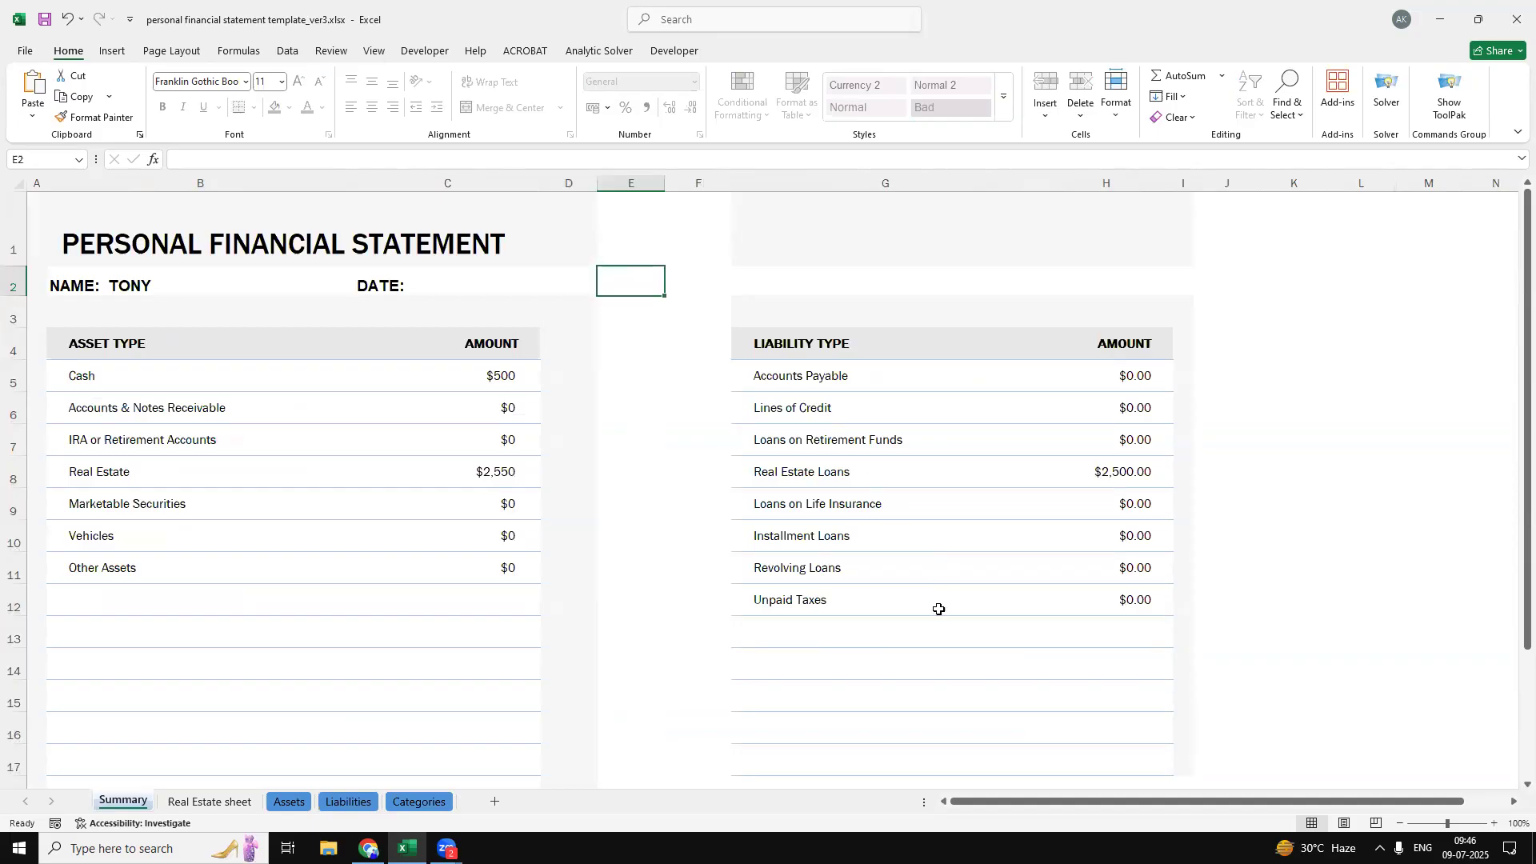
left_click(818, 637)
left_click(1052, 640)
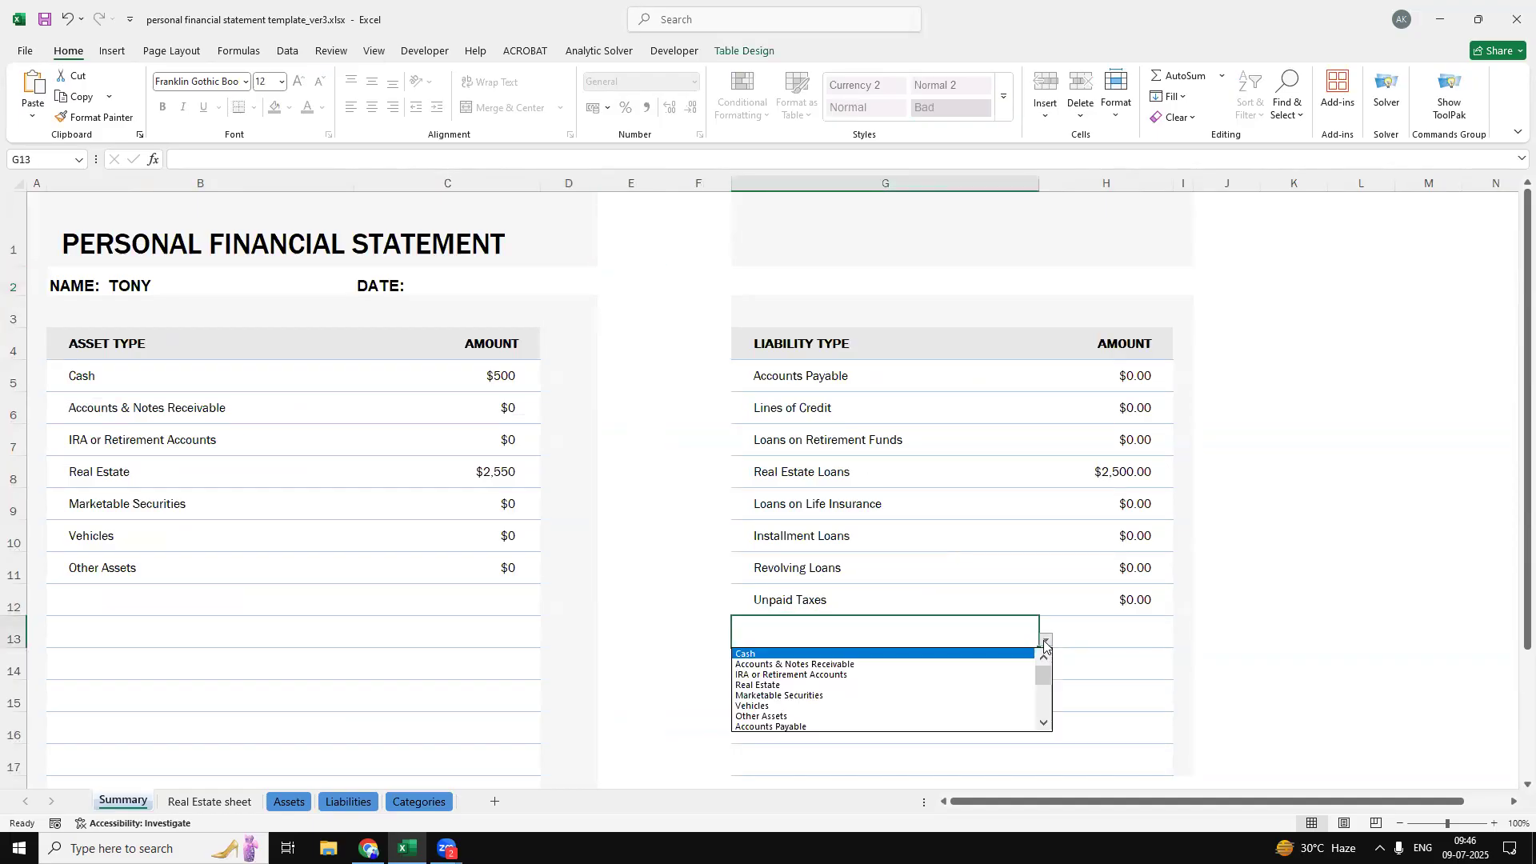
left_click(874, 653)
left_click(1207, 635)
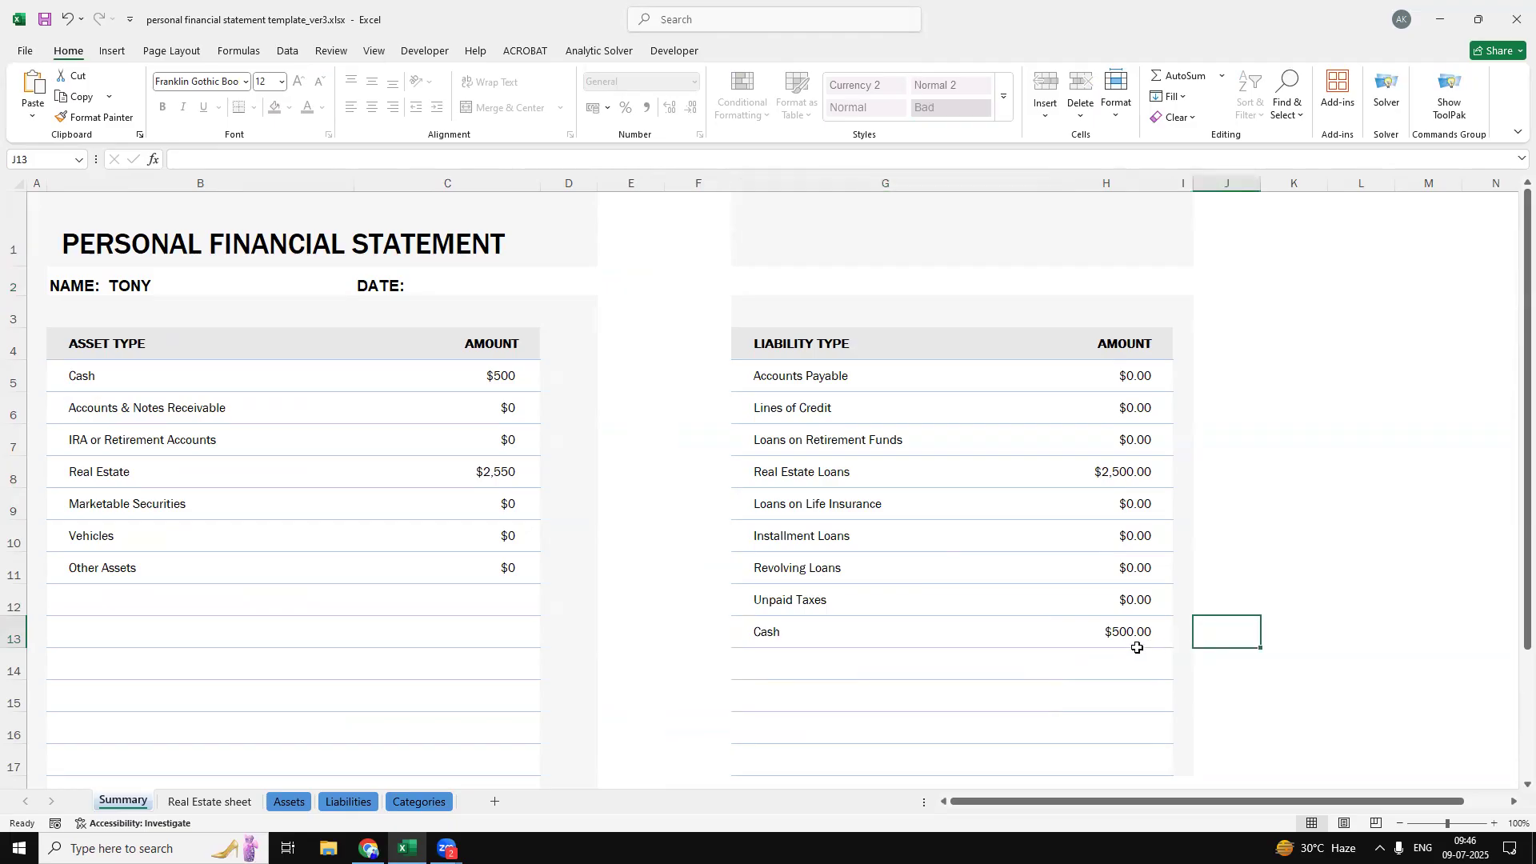
scroll(1014, 668, "down", 4)
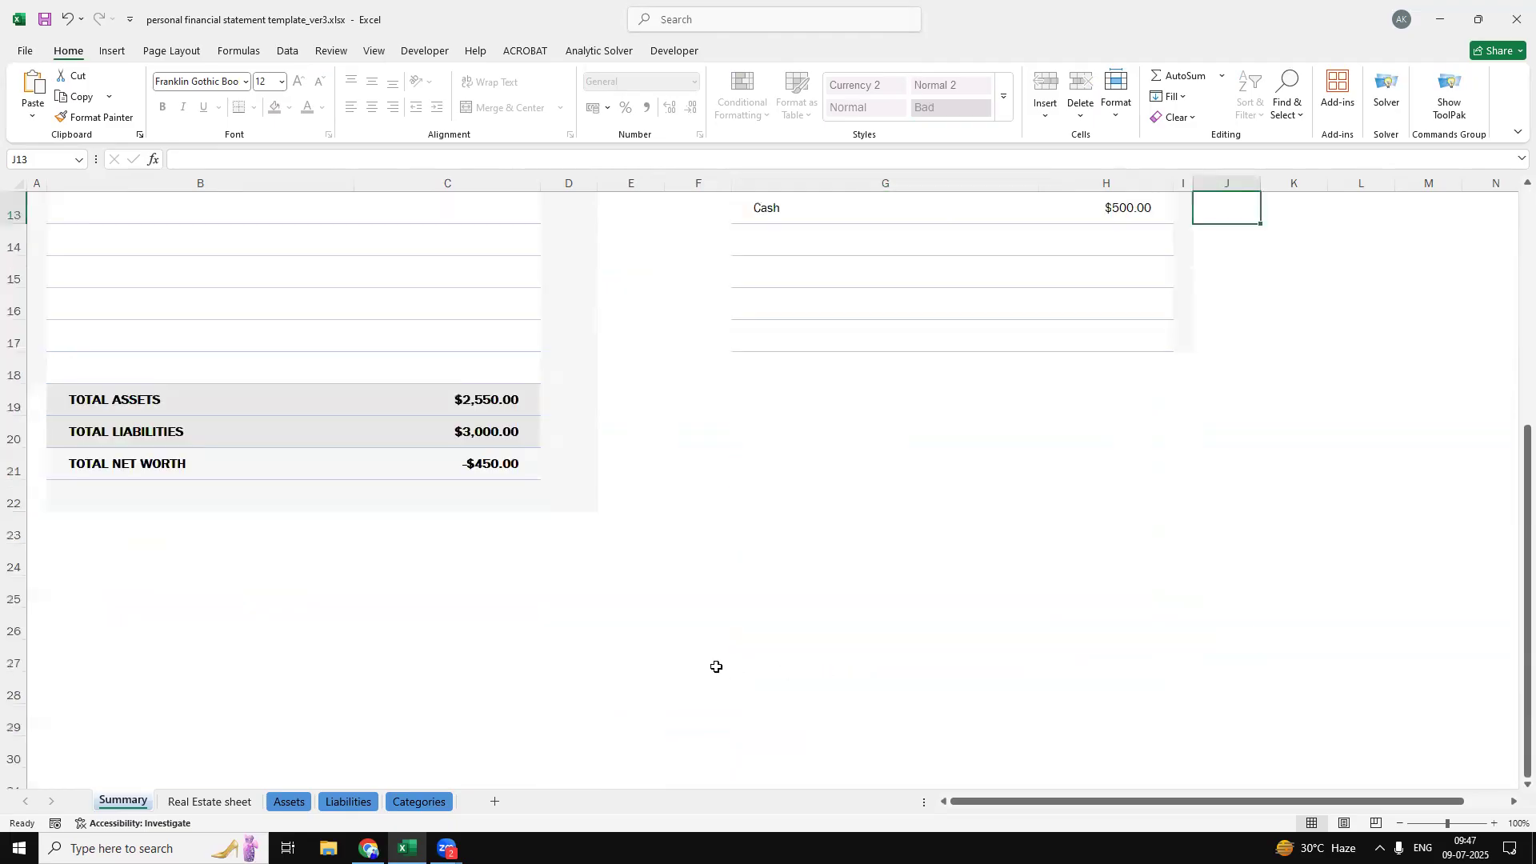
scroll(610, 676, "up", 2)
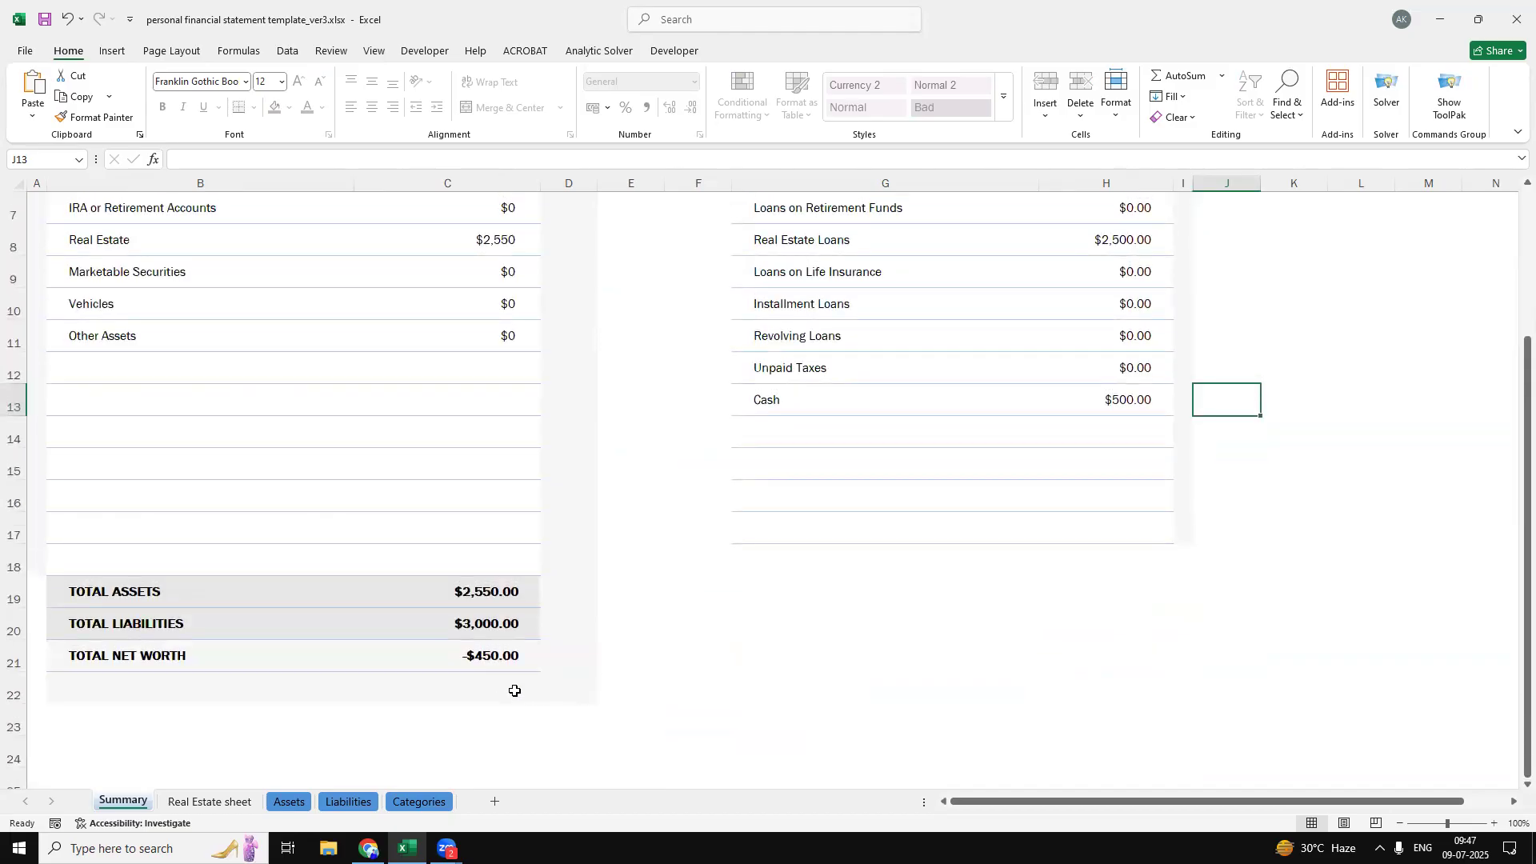
scroll(514, 691, "up", 2)
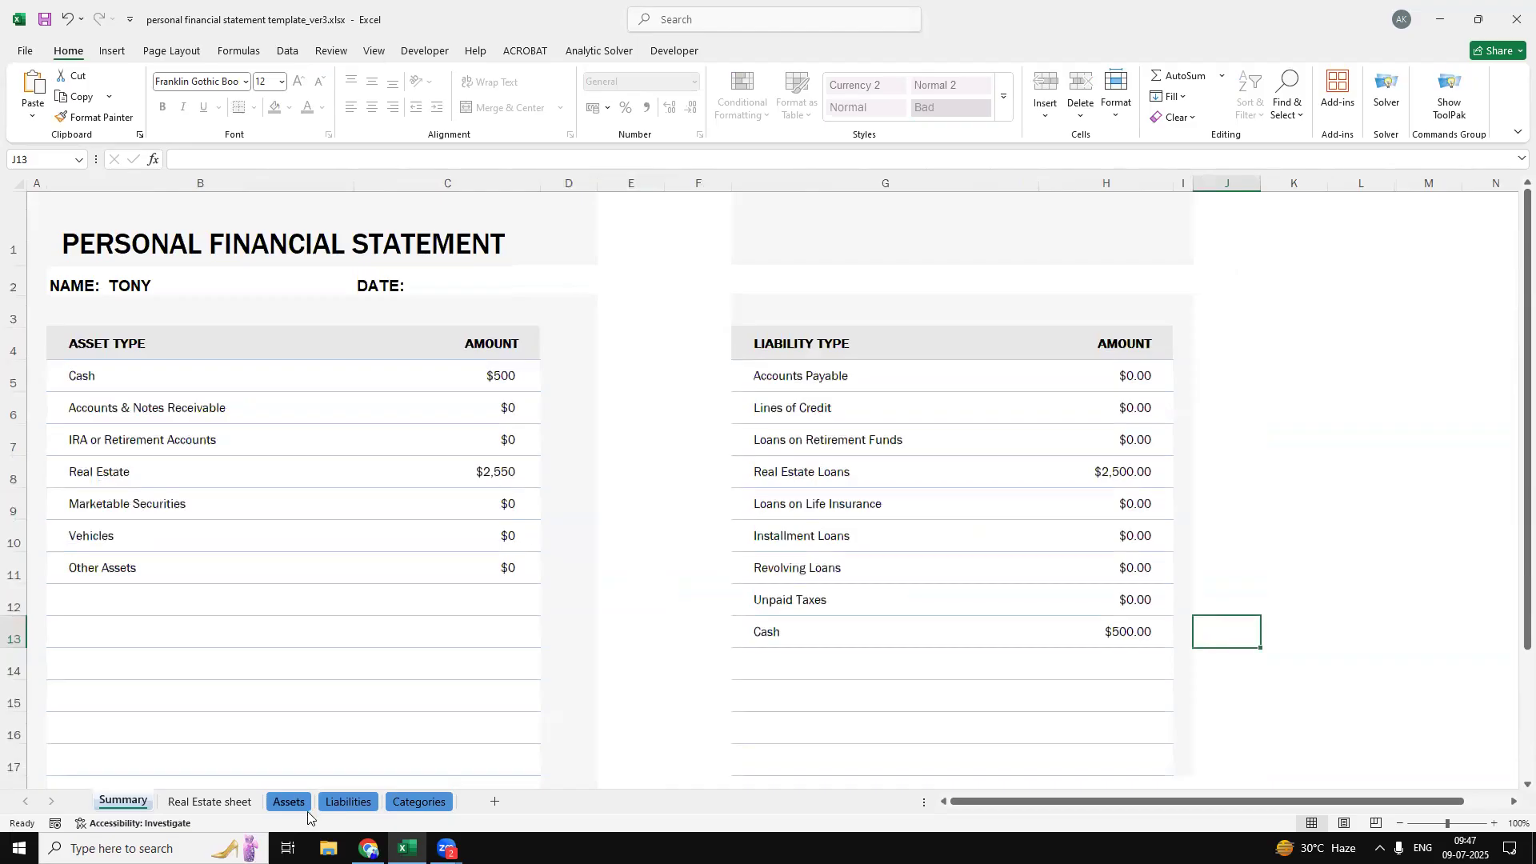
Examine each field of the first property on the Real Estate sheet, from address to mortgage balance, and the Real Estate row on the Assets sheet
left_click(199, 803)
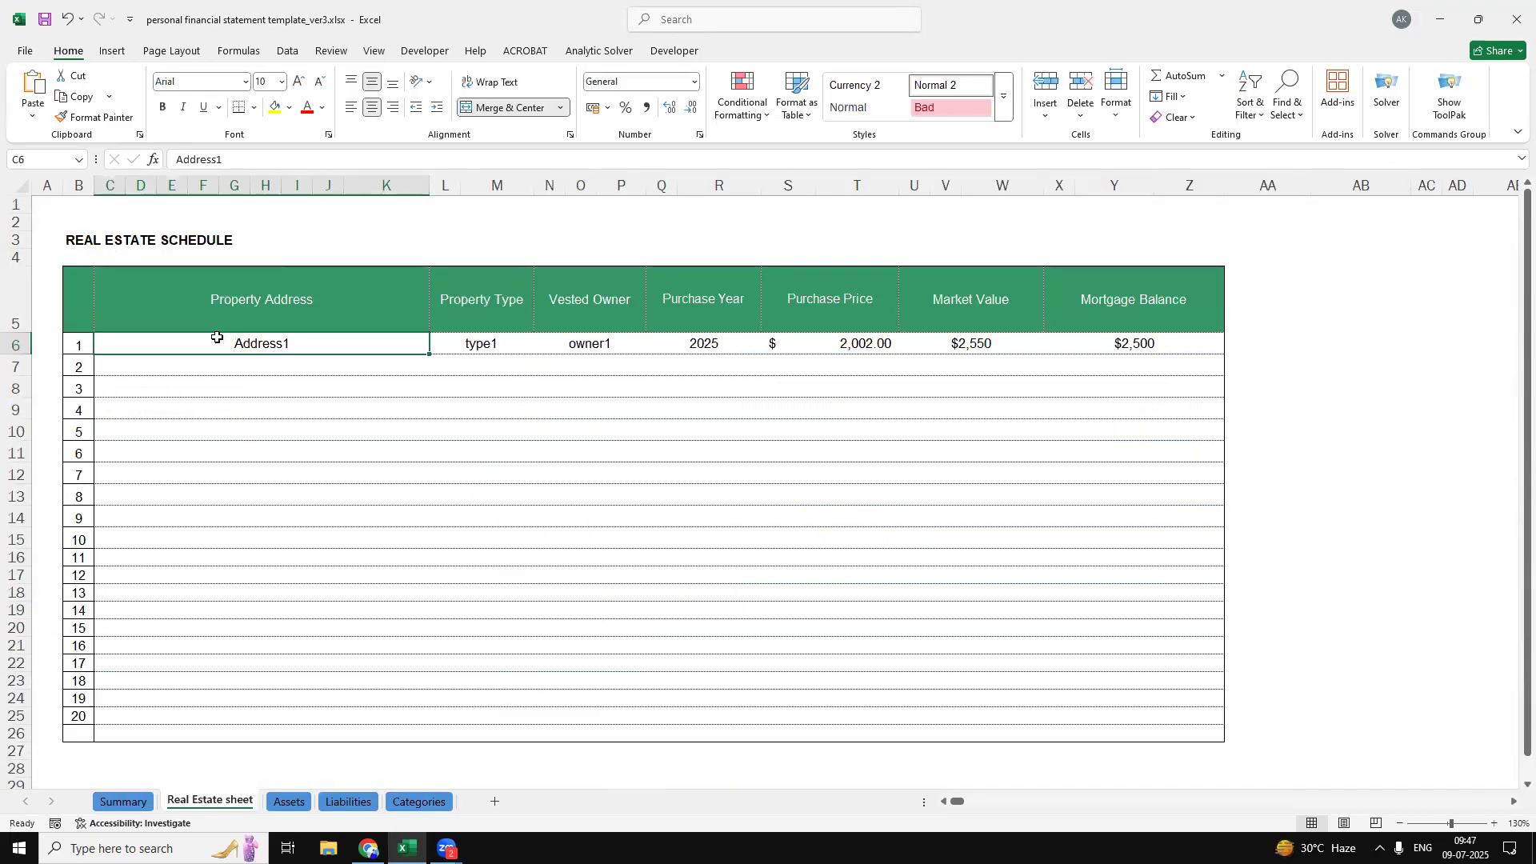
left_click(227, 364)
left_click(238, 348)
left_click(456, 344)
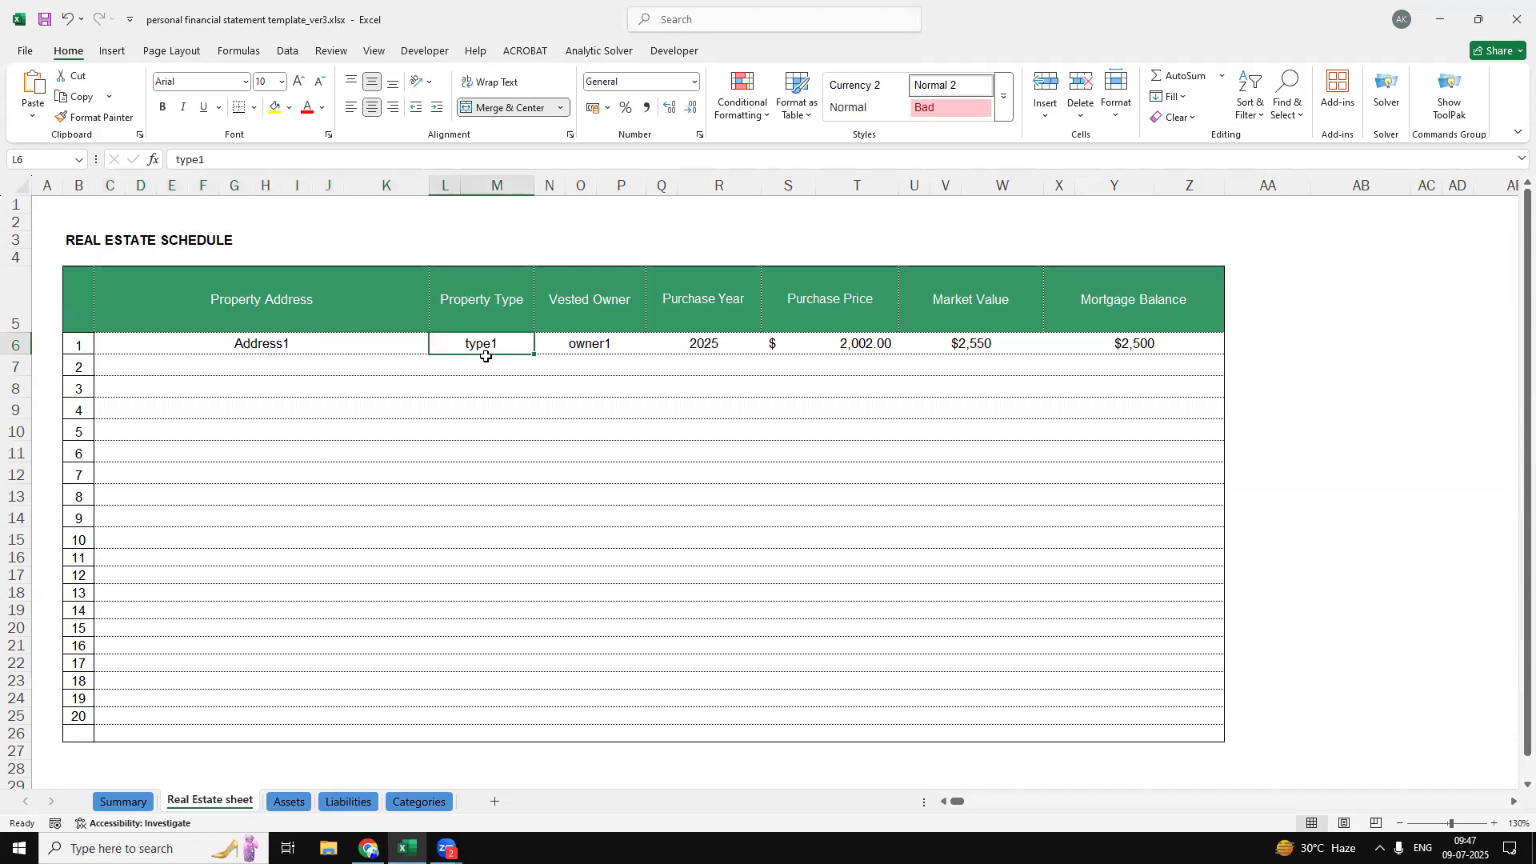
left_click(578, 345)
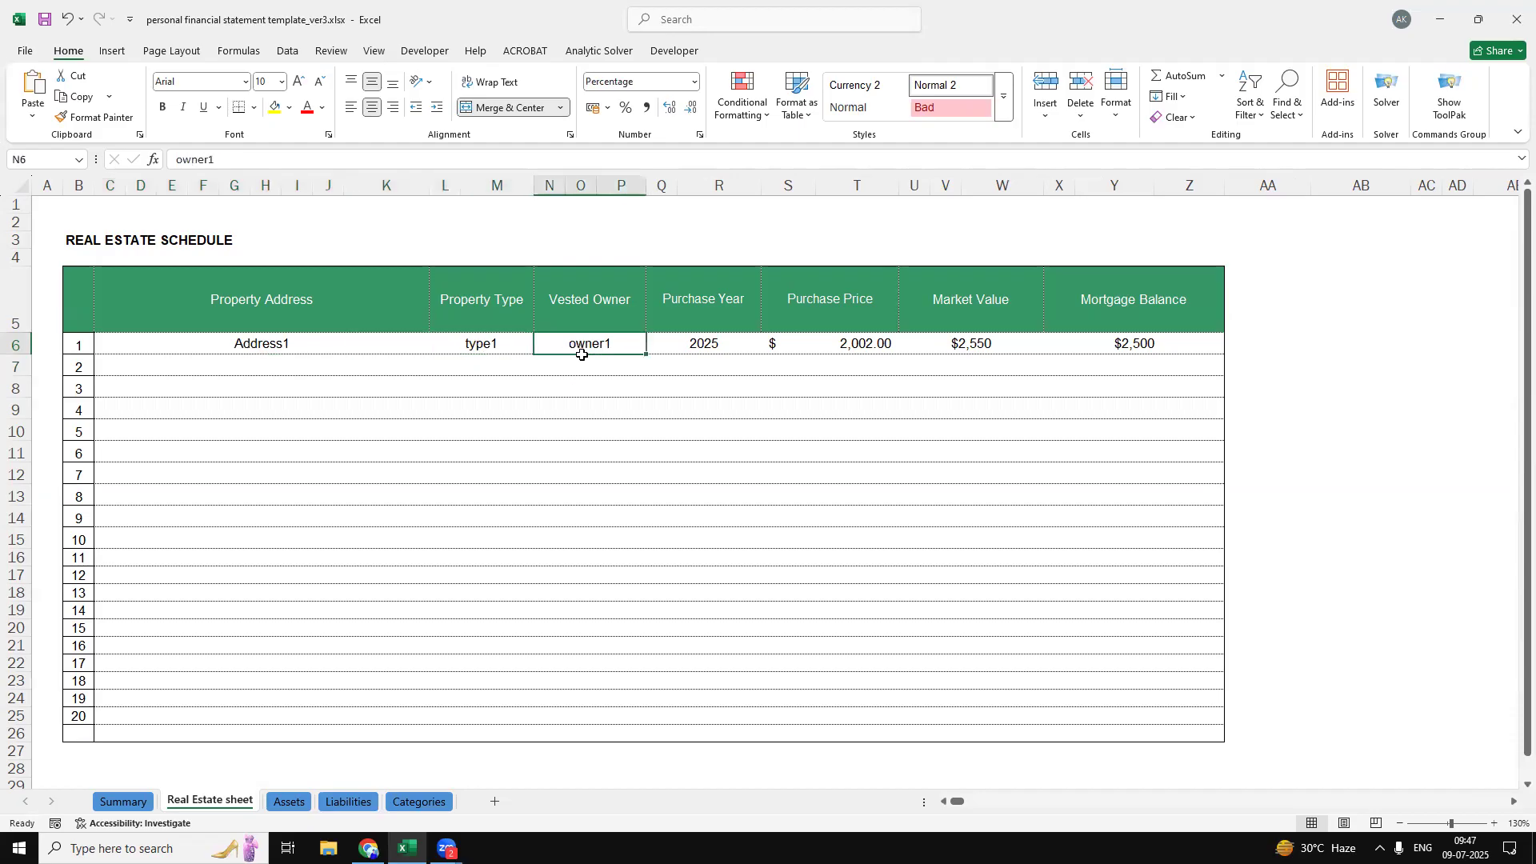
left_click(675, 346)
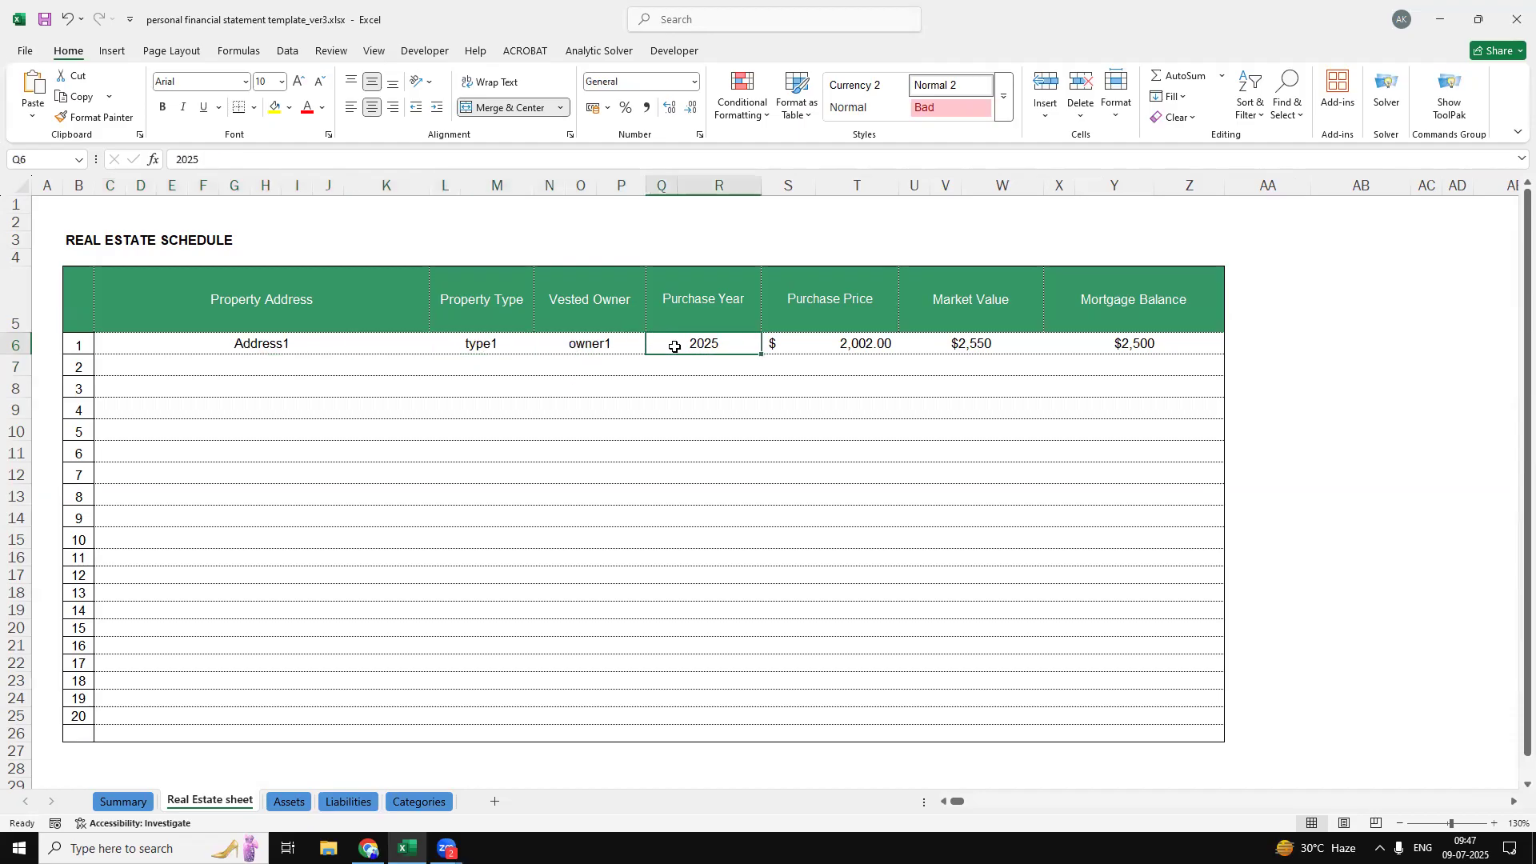
left_click(814, 346)
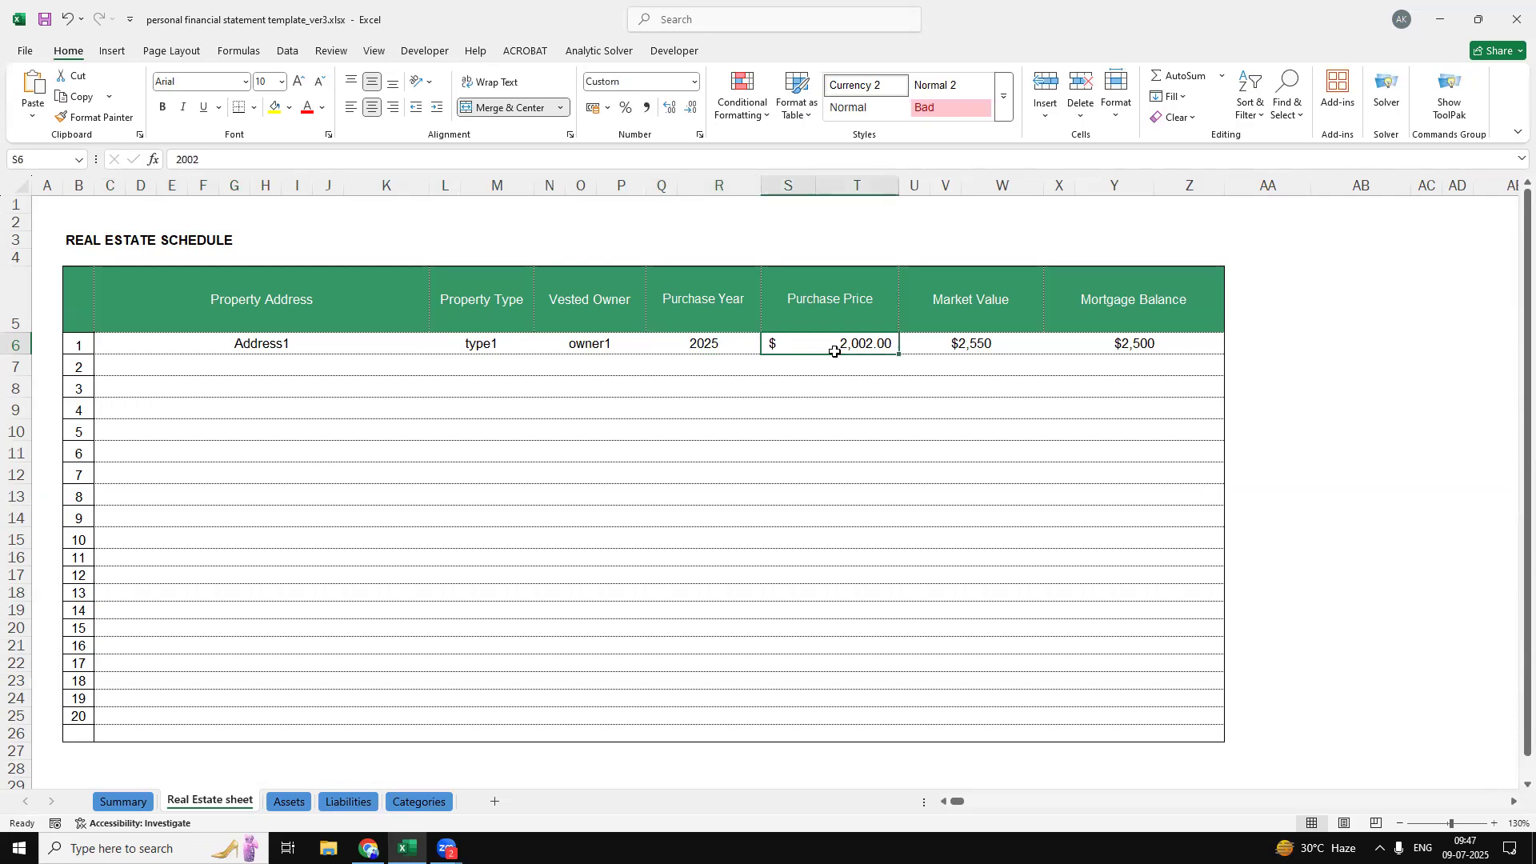
left_click(968, 346)
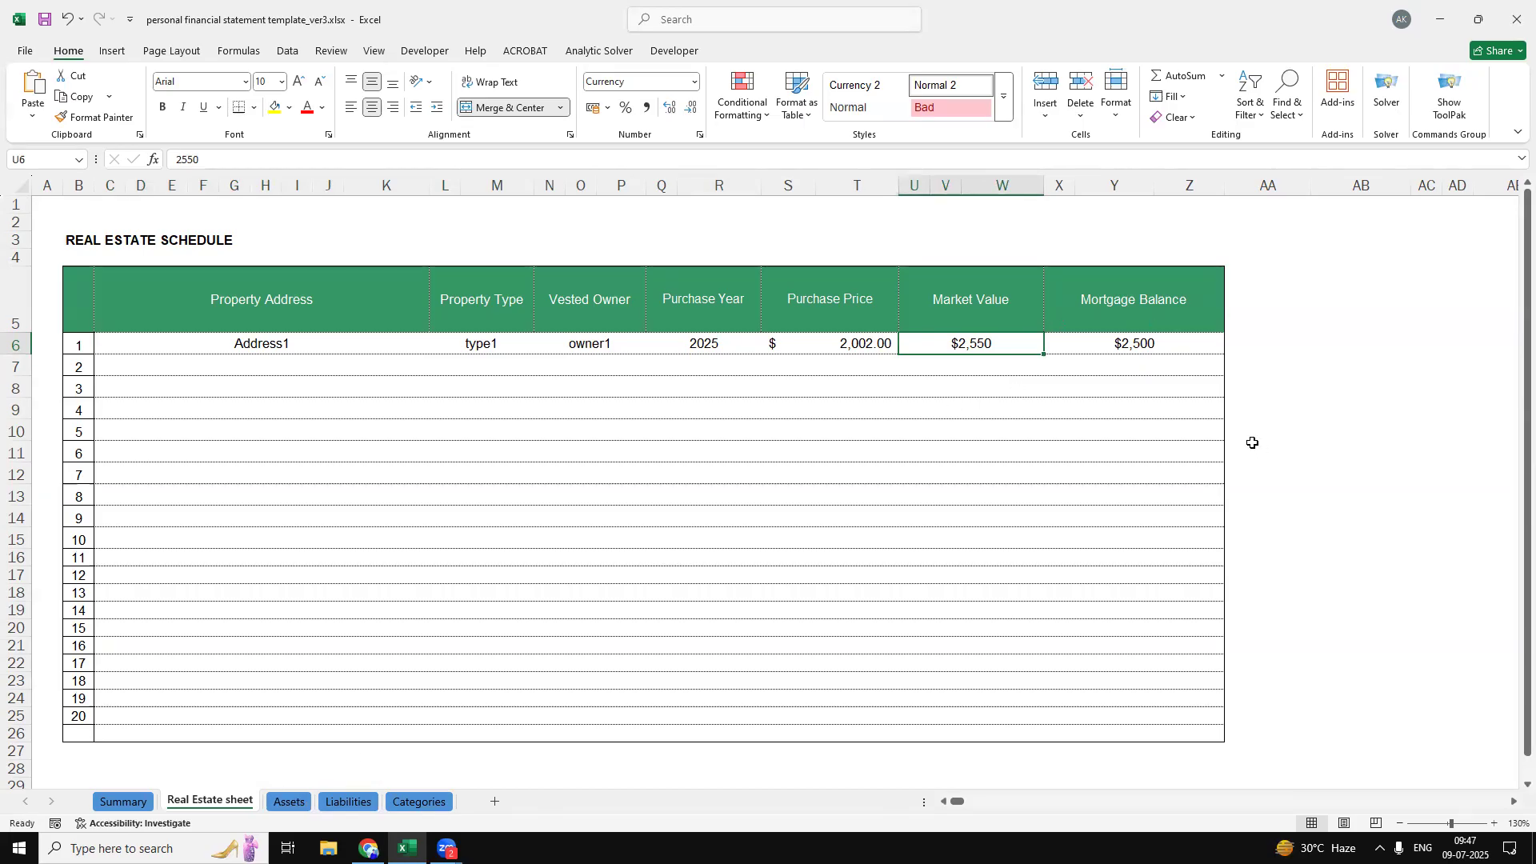
left_click(1147, 340)
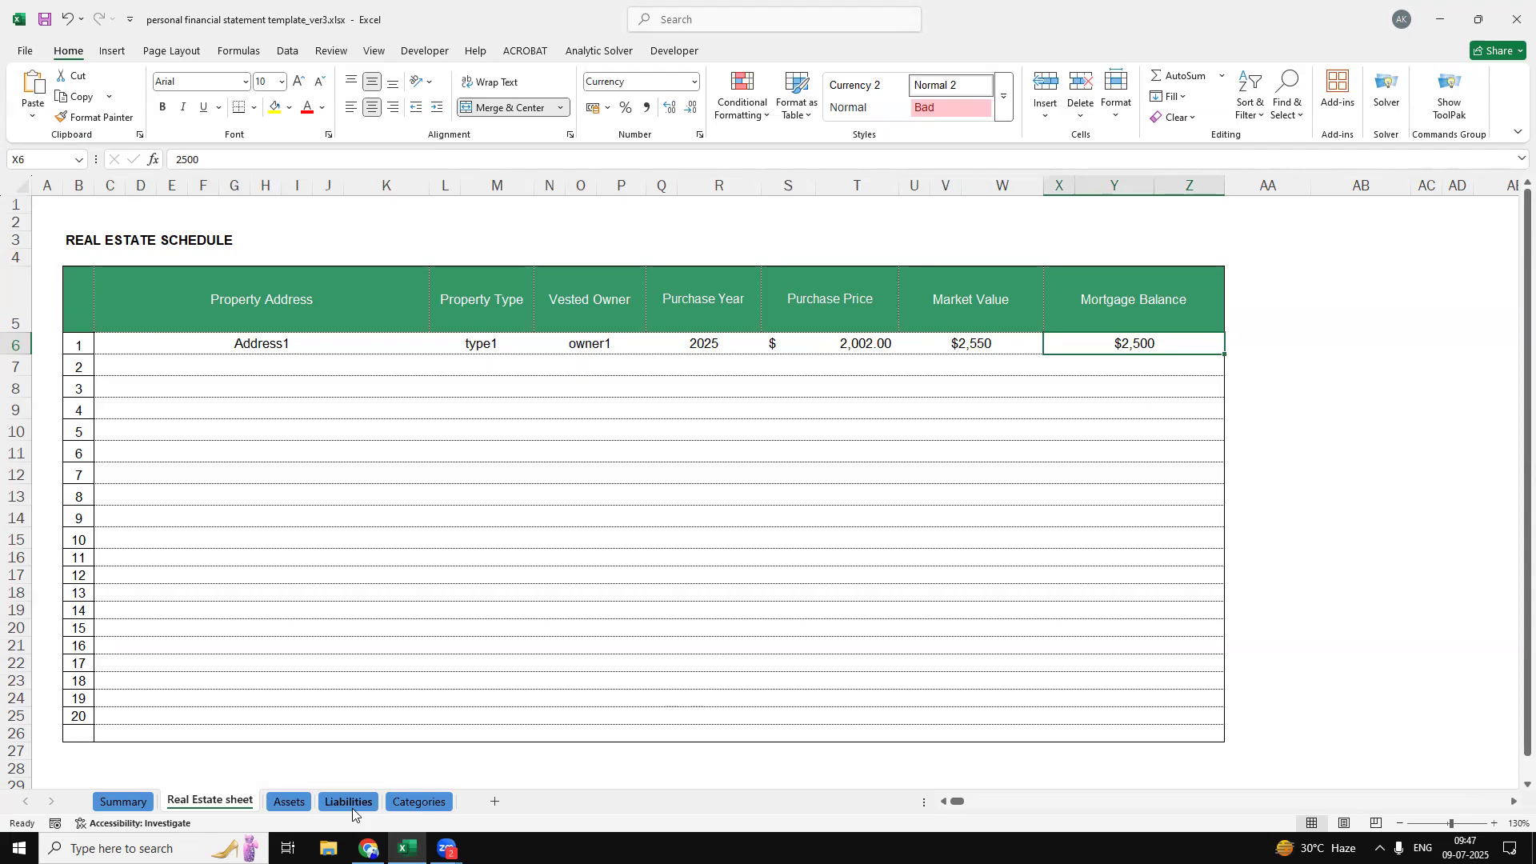
left_click(303, 804)
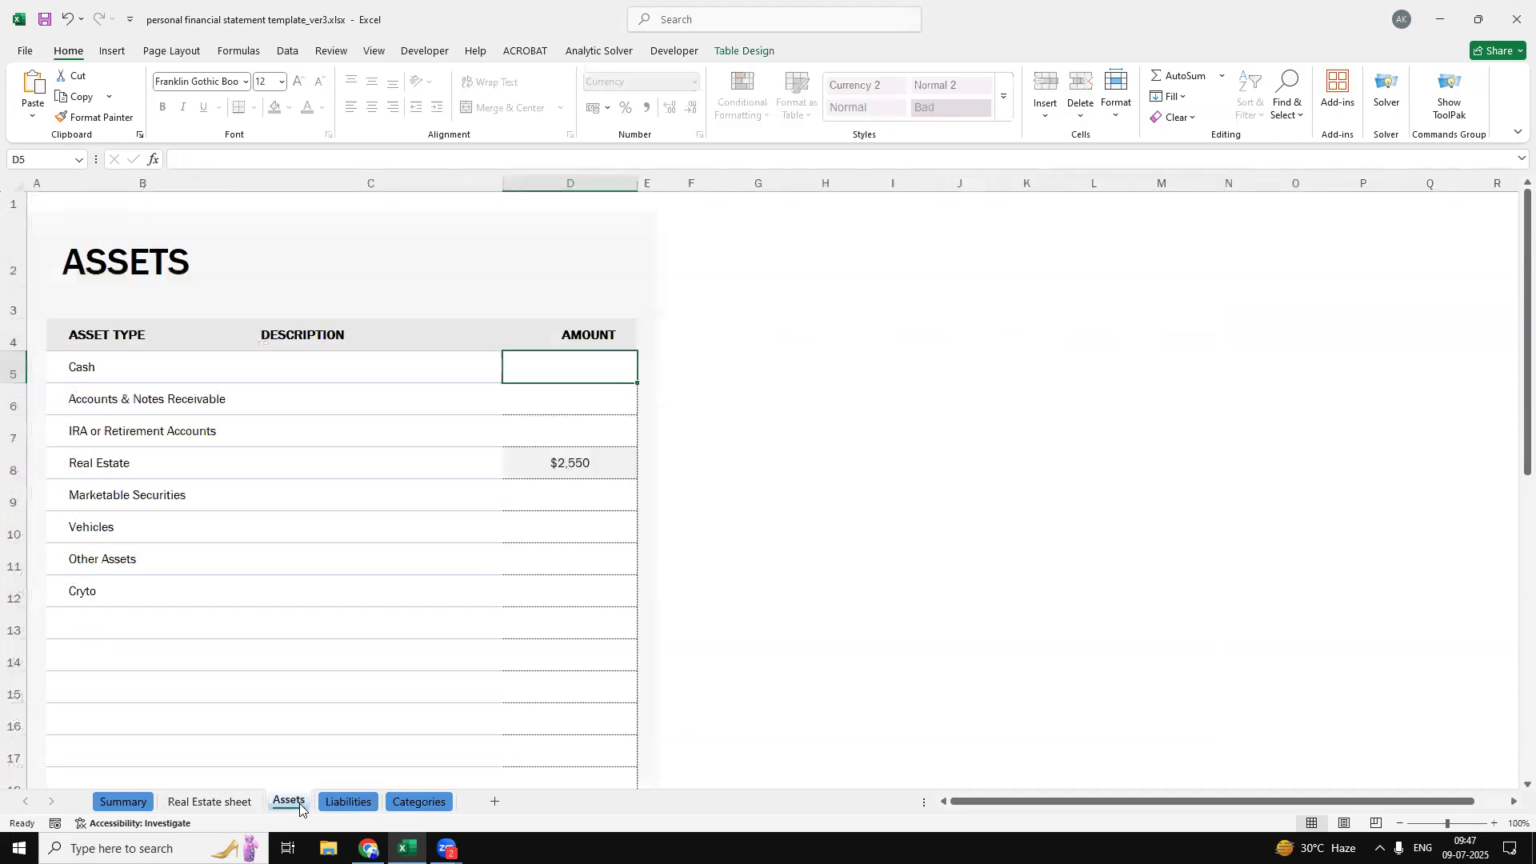
left_click(94, 468)
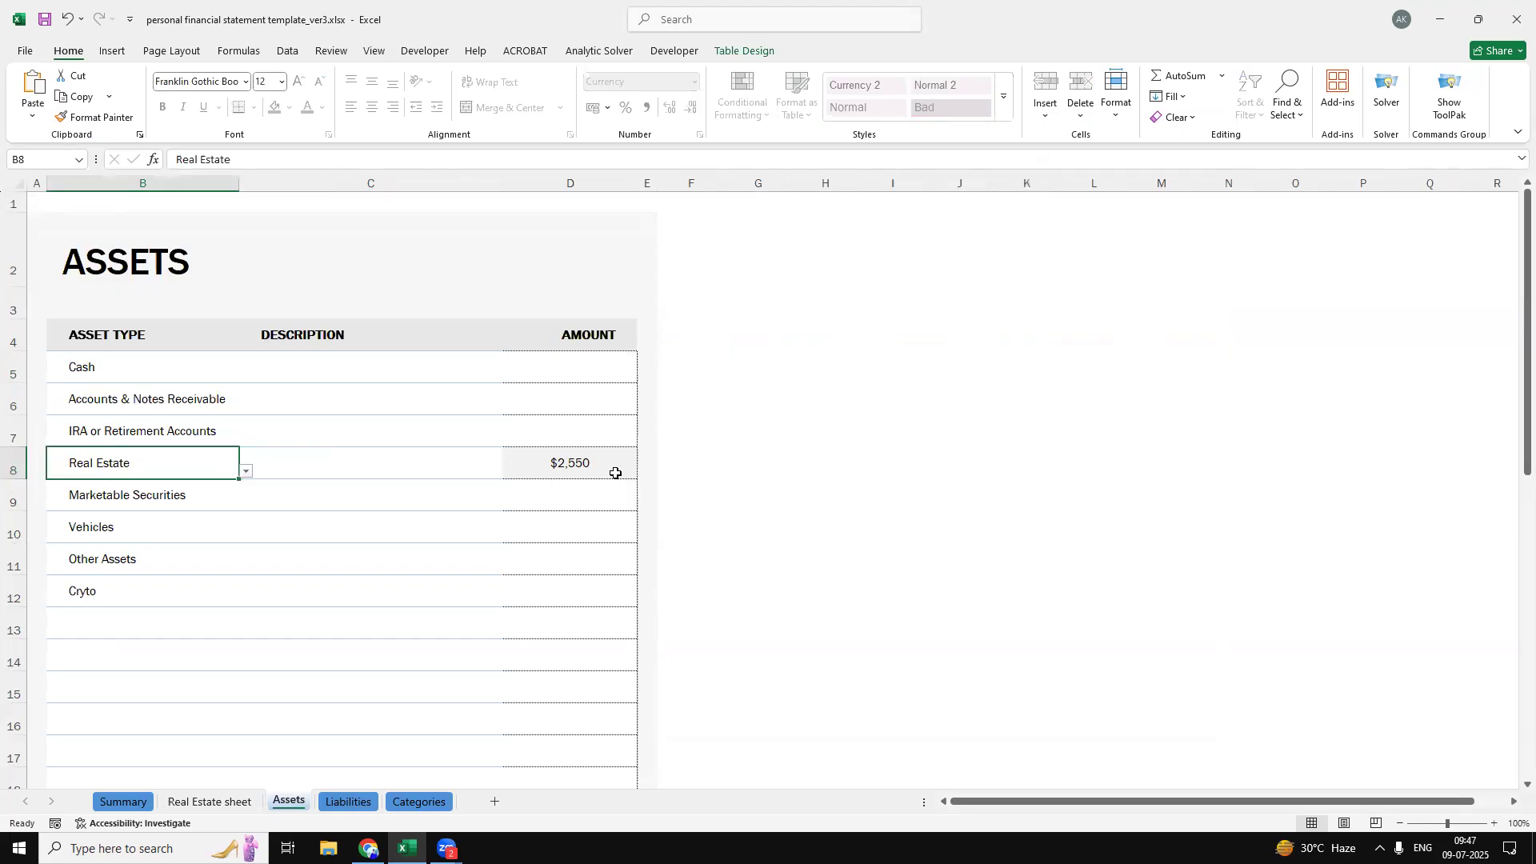
Set the first property's market value to 3,000 on the Real Estate sheet and check the Real Estate amount on the Assets sheet
left_click(209, 801)
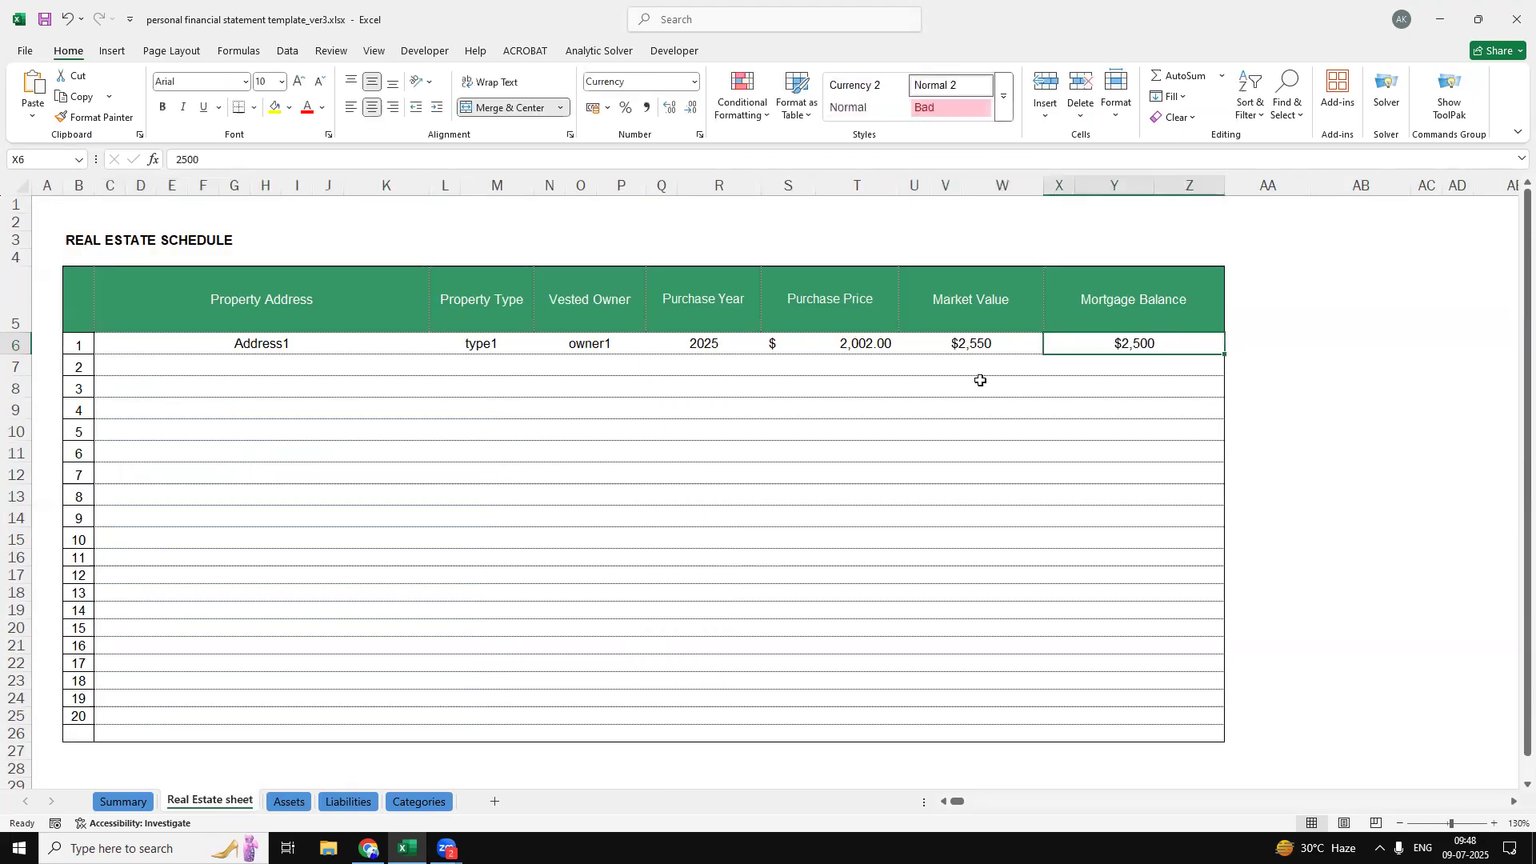
left_click(987, 326)
left_click(986, 344)
type("3")
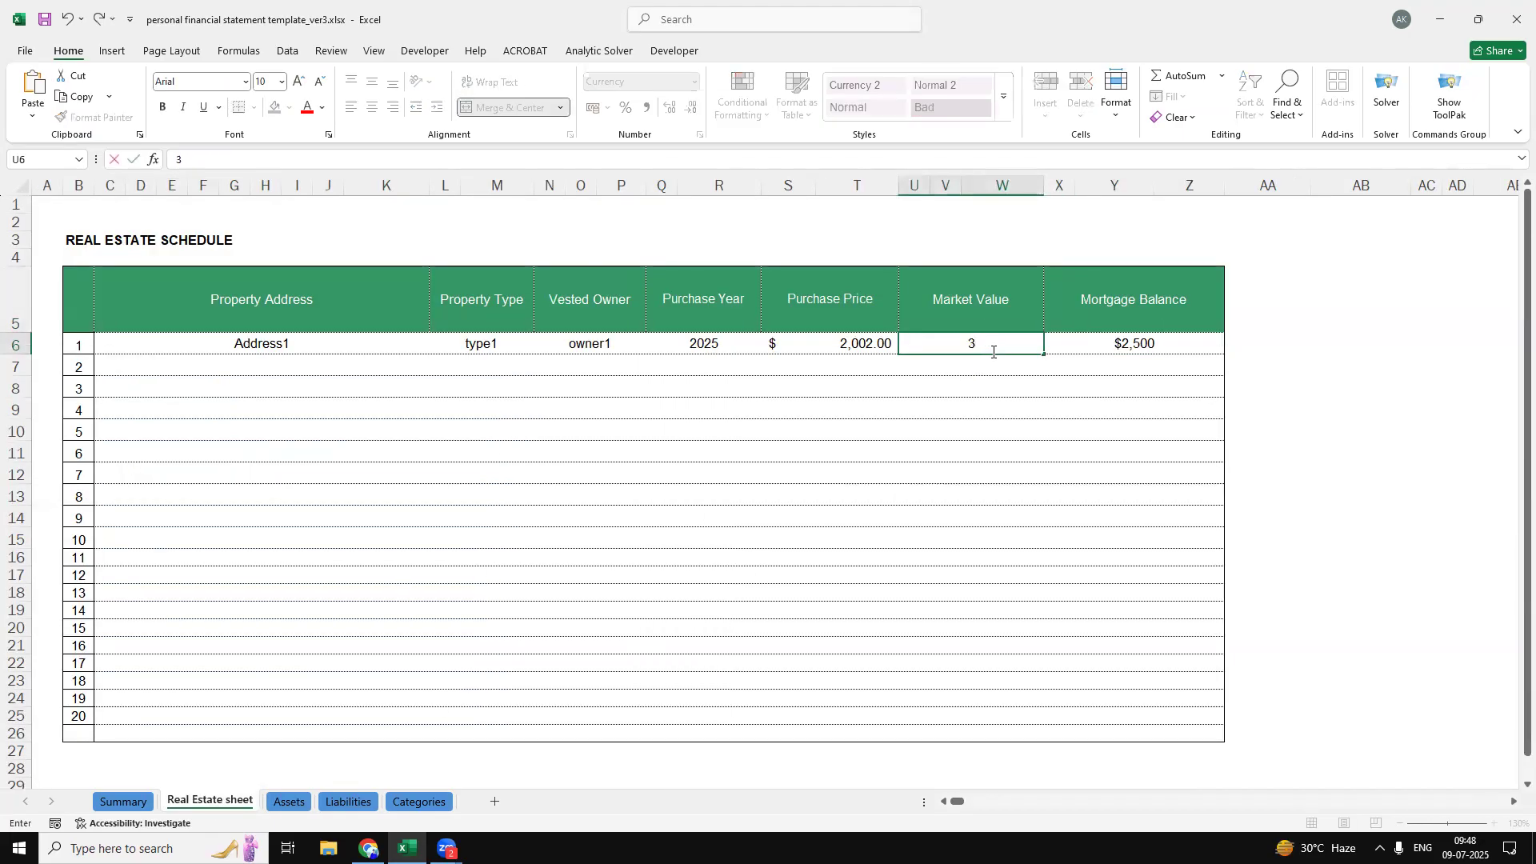
type(",00000")
left_click(1056, 449)
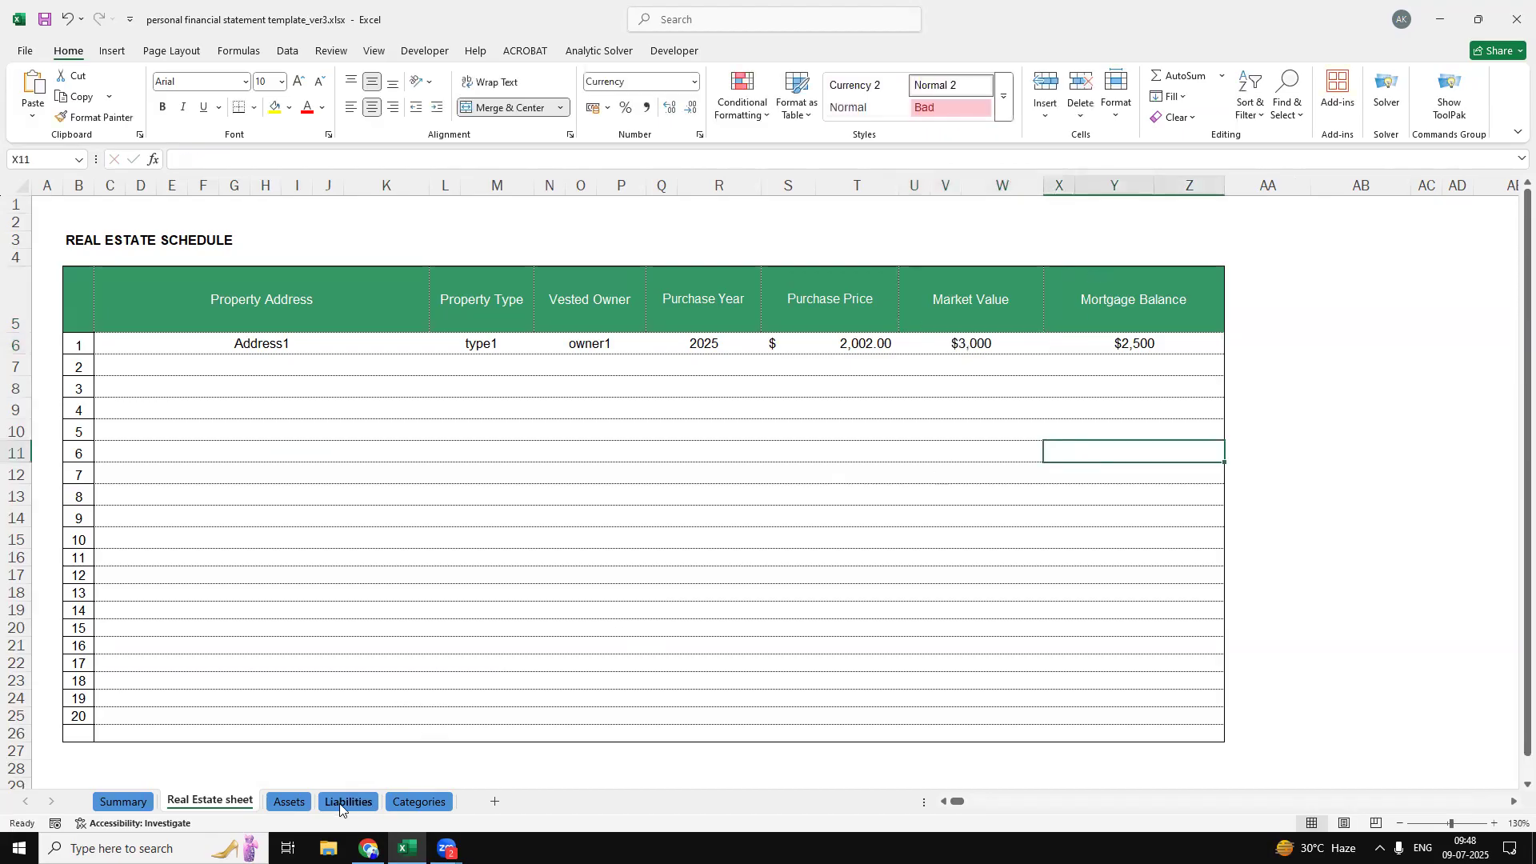
left_click(288, 802)
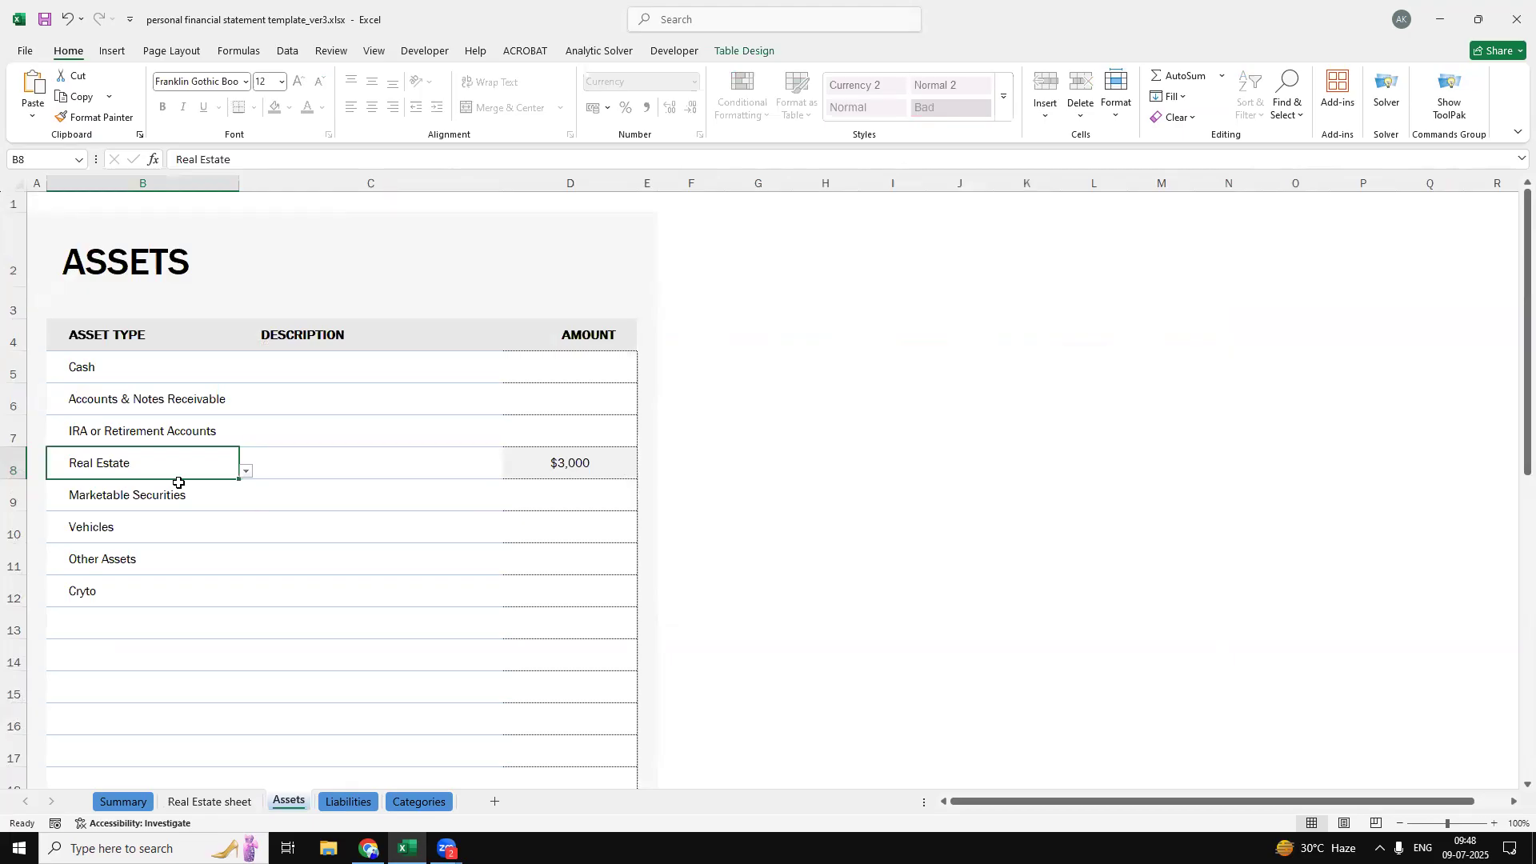
left_click(740, 472)
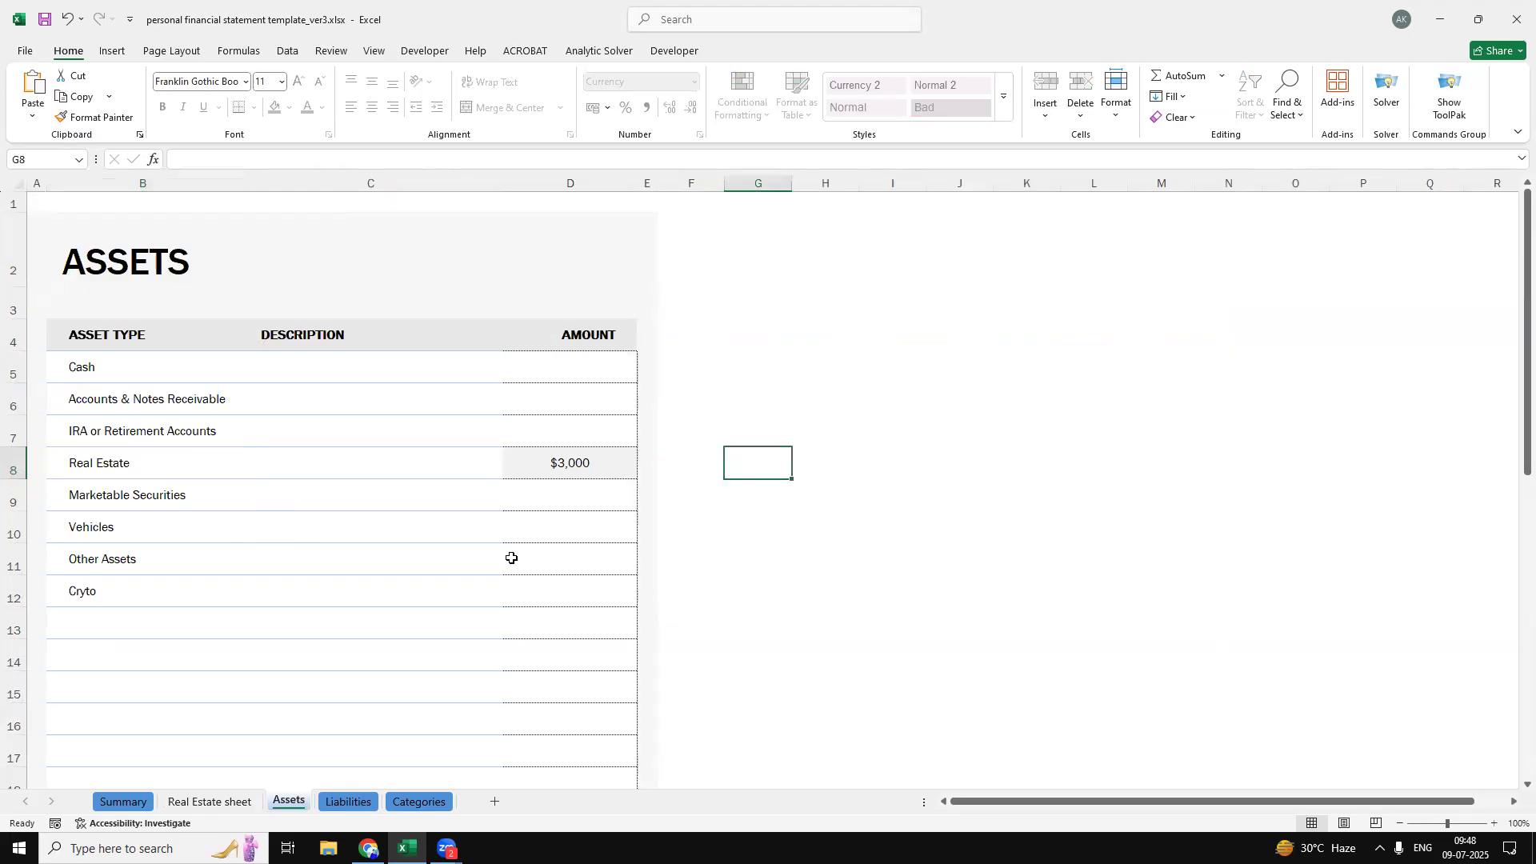
Check the Real Estate amount and the asset, liability and net worth totals on the Summary sheet
left_click(125, 802)
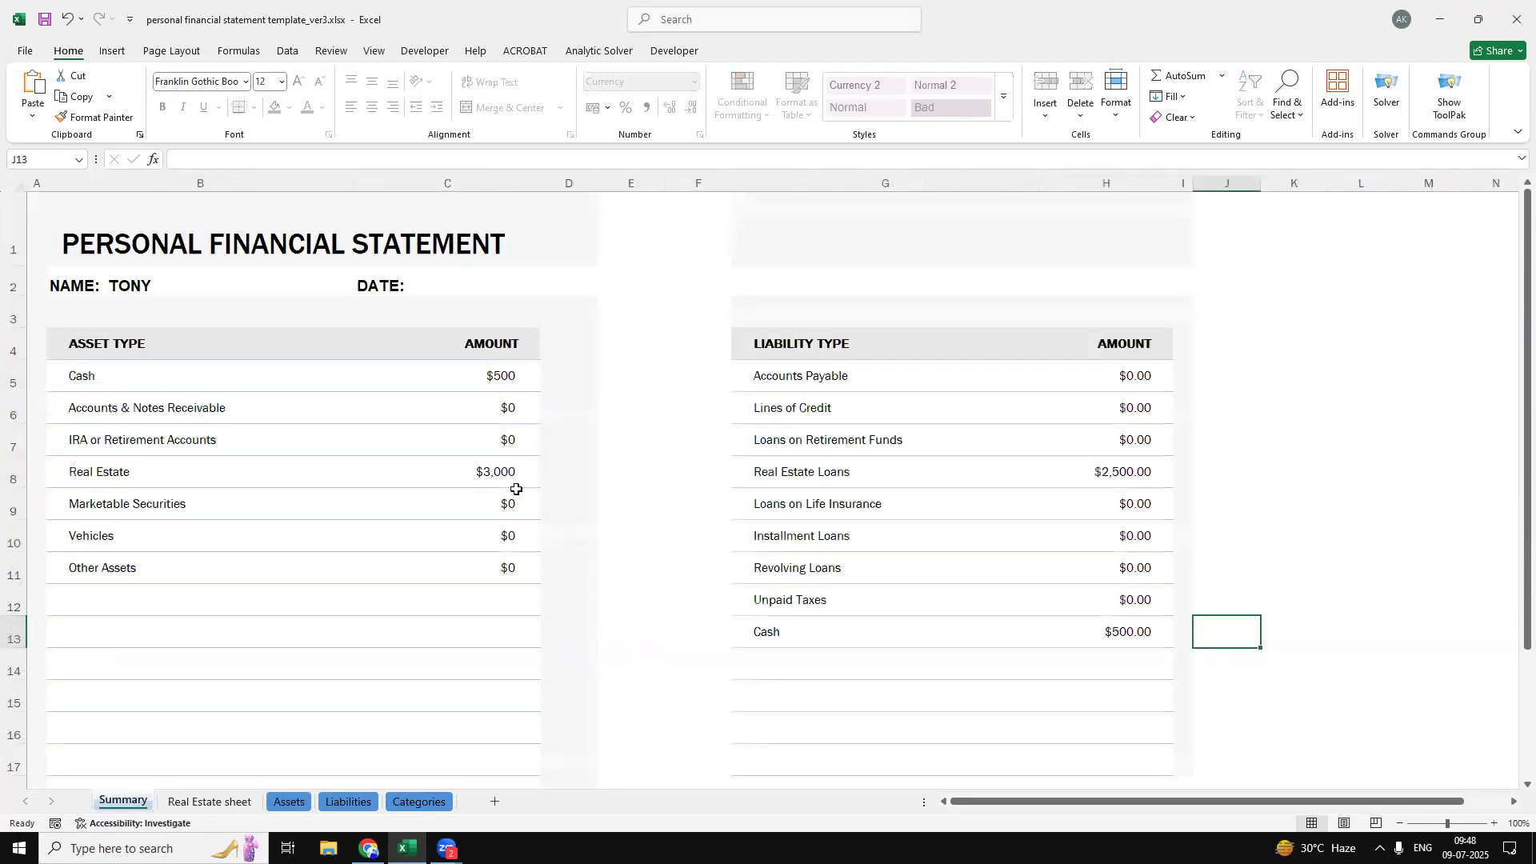
scroll(501, 474, "down", 4)
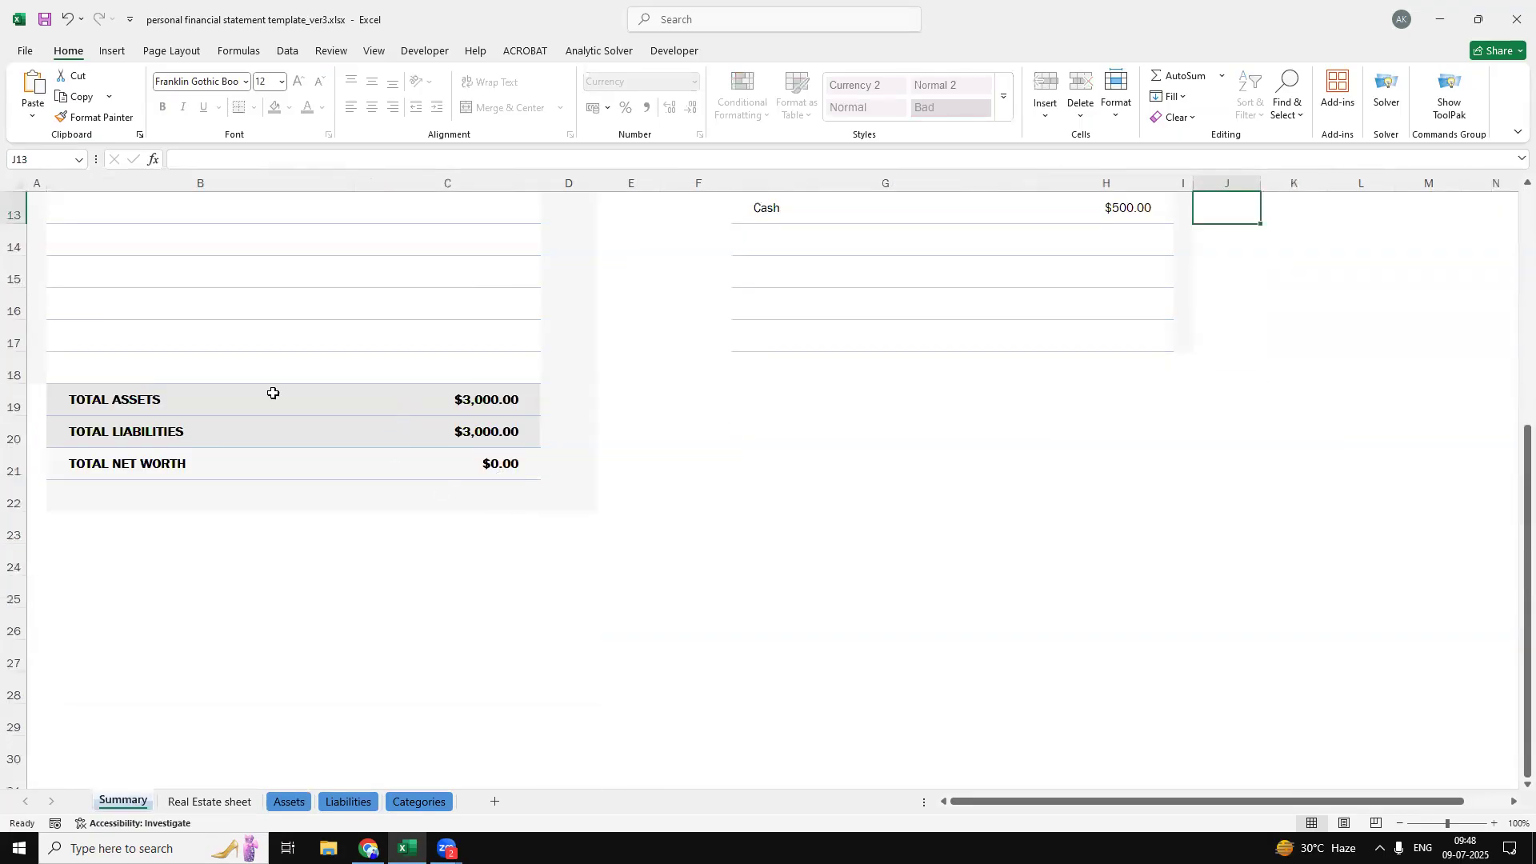
scroll(575, 569, "up", 1)
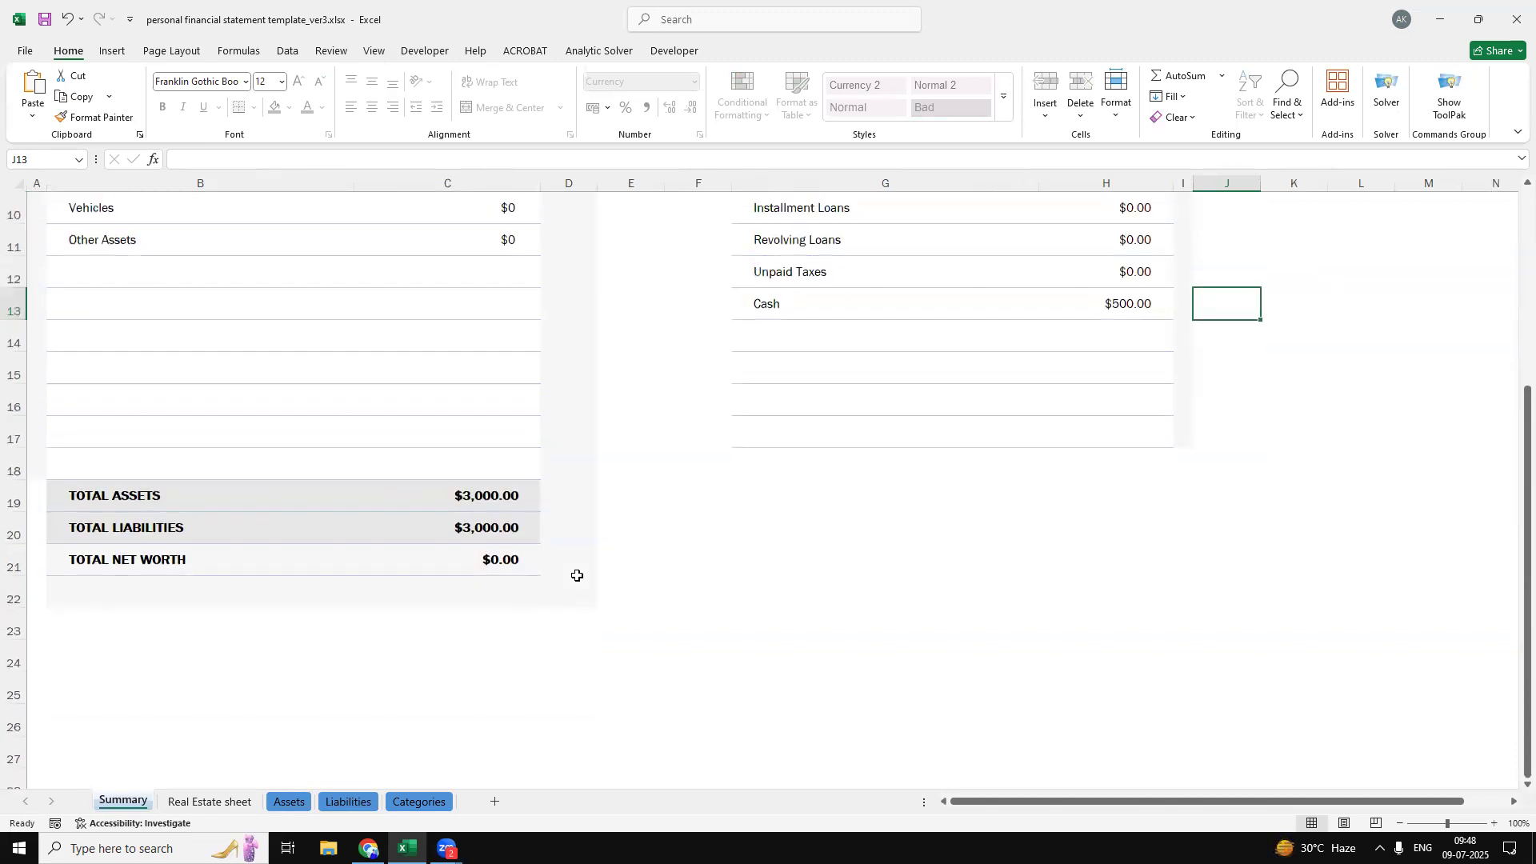
scroll(574, 602, "up", 2)
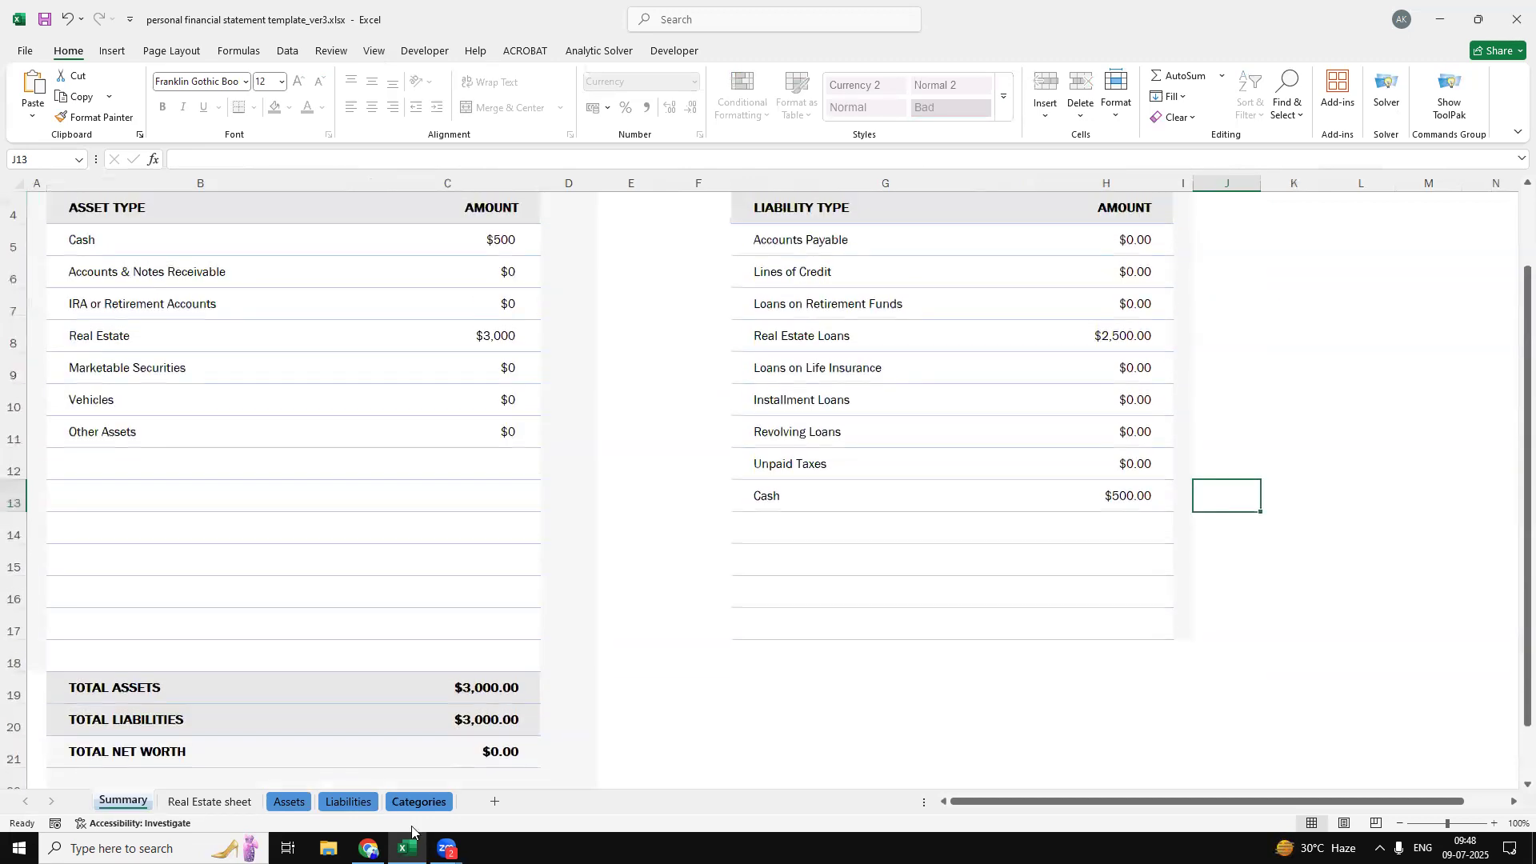
Set the first property's mortgage balance to 1,500 on the Real Estate sheet and check Real Estate Loans on the Liabilities and Summary sheets
left_click(210, 802)
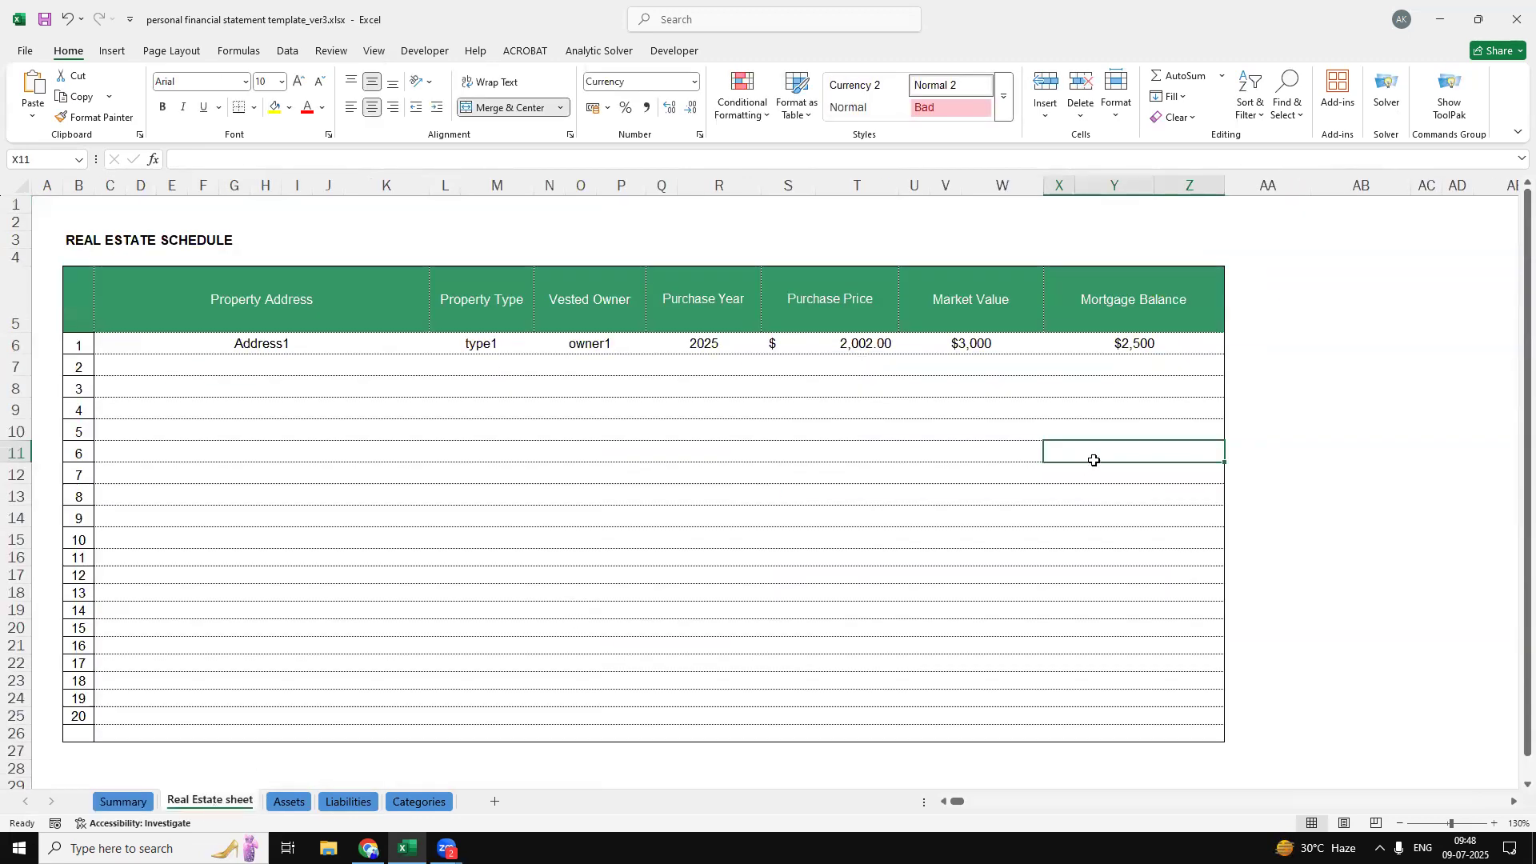
left_click(1165, 345)
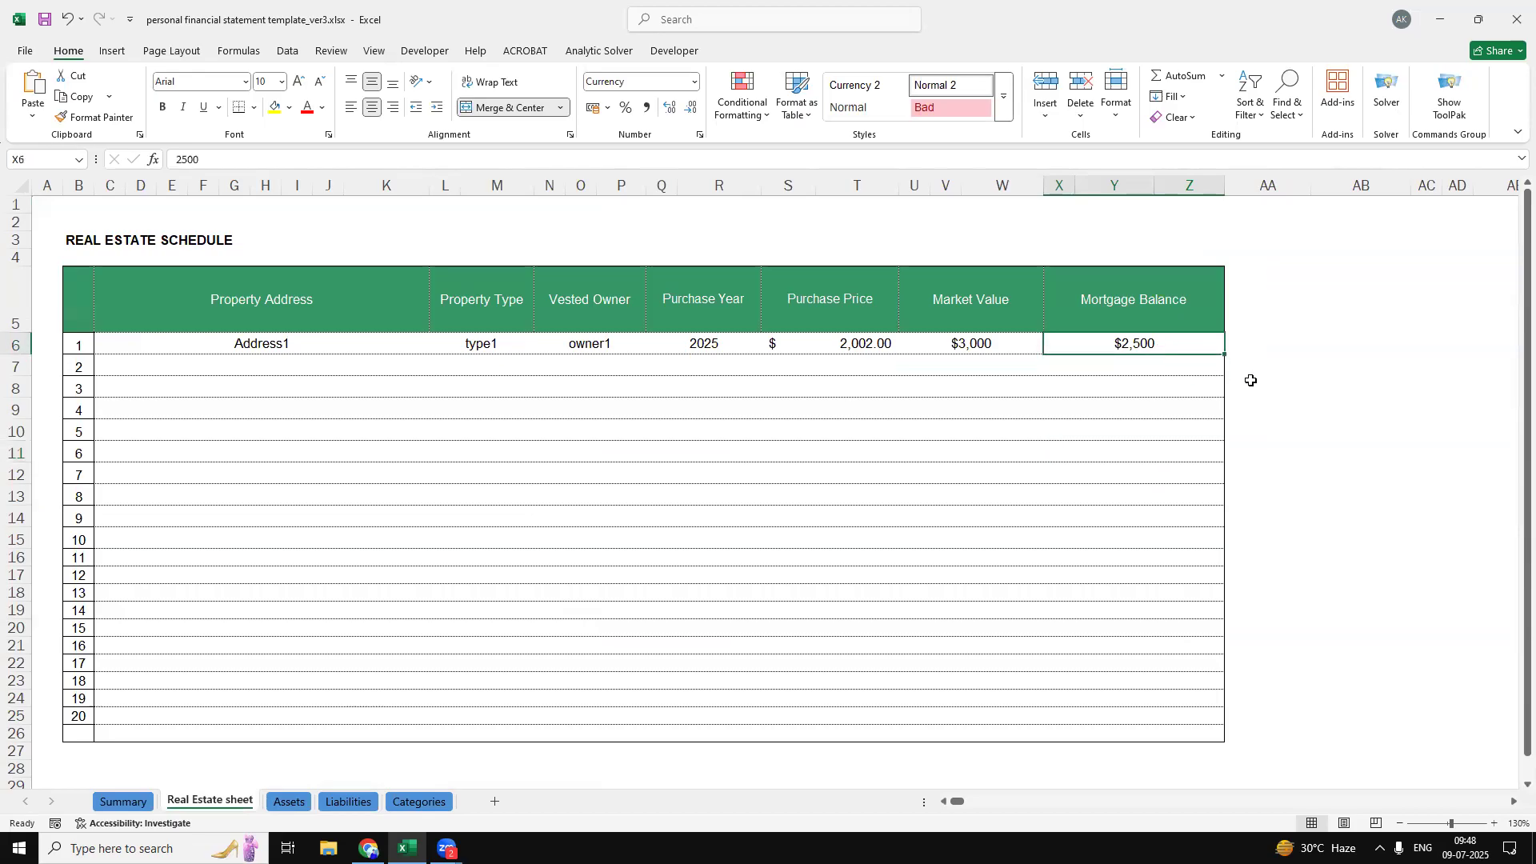
type("5")
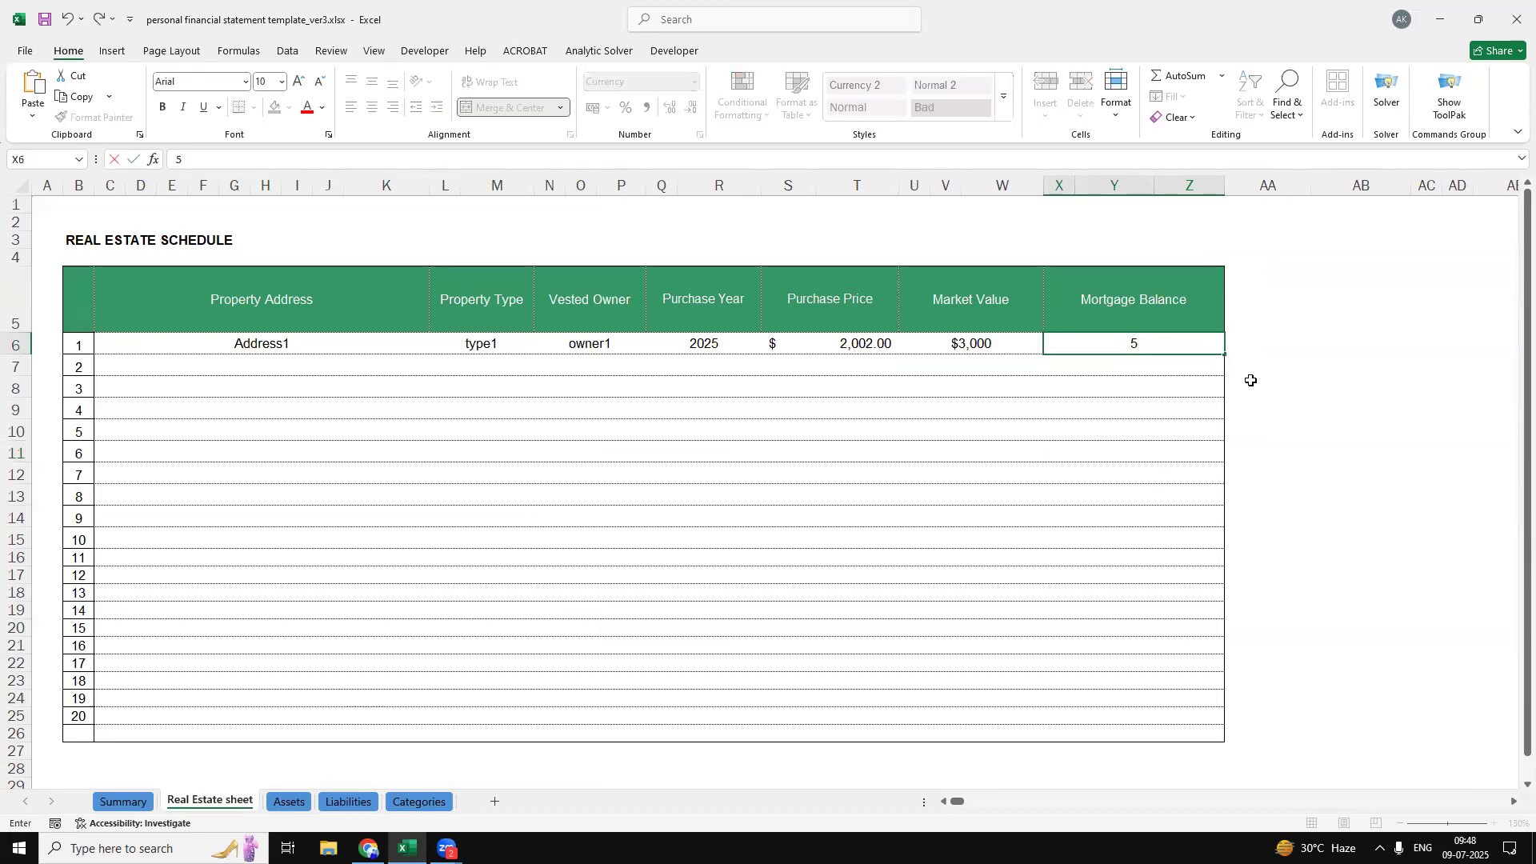
key("Home")
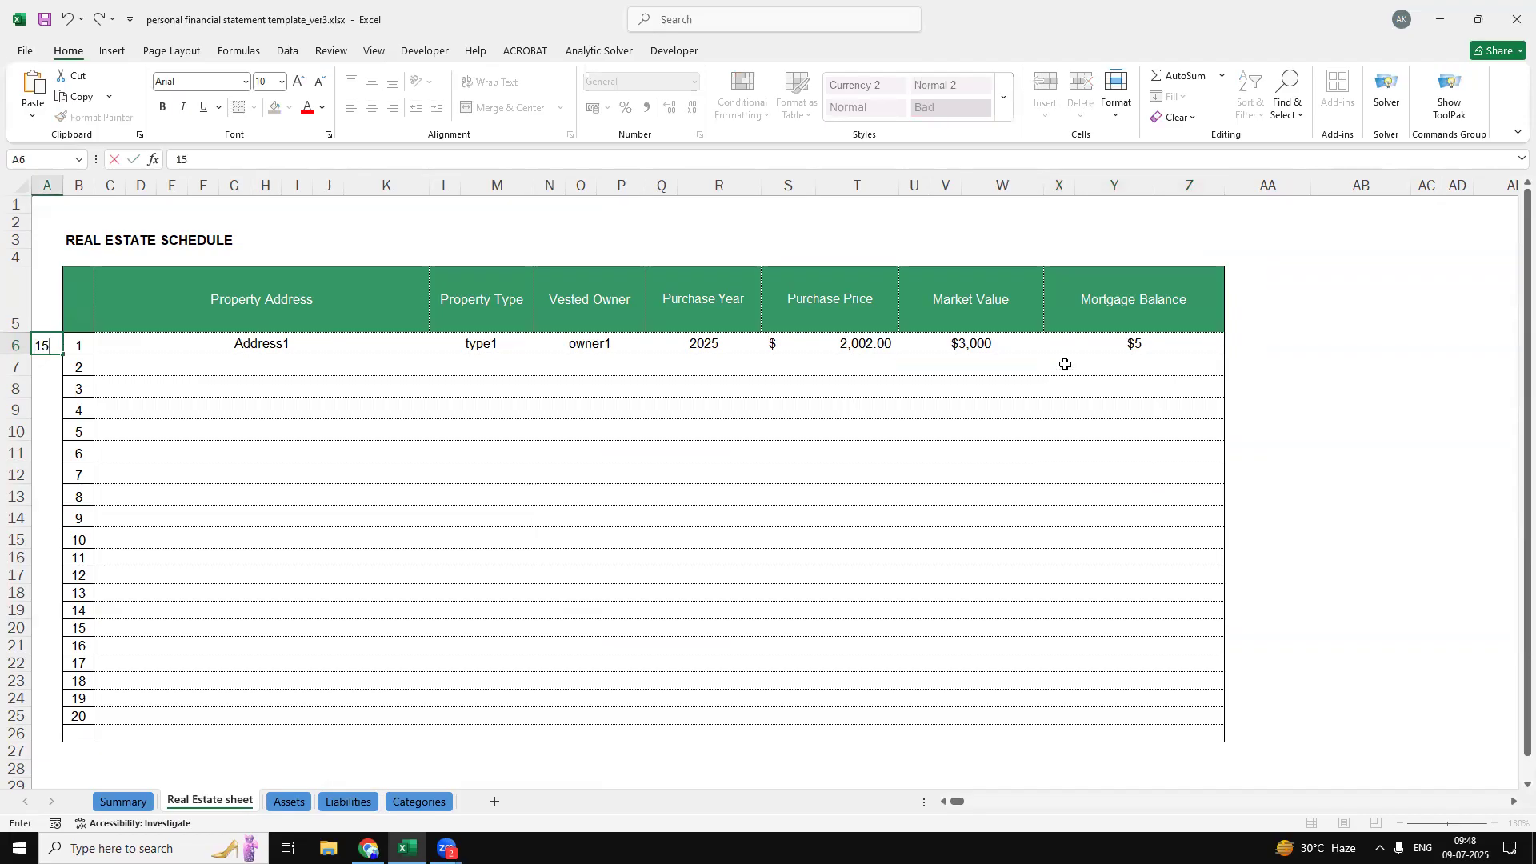
key("Escape")
left_click(1166, 336)
type("1")
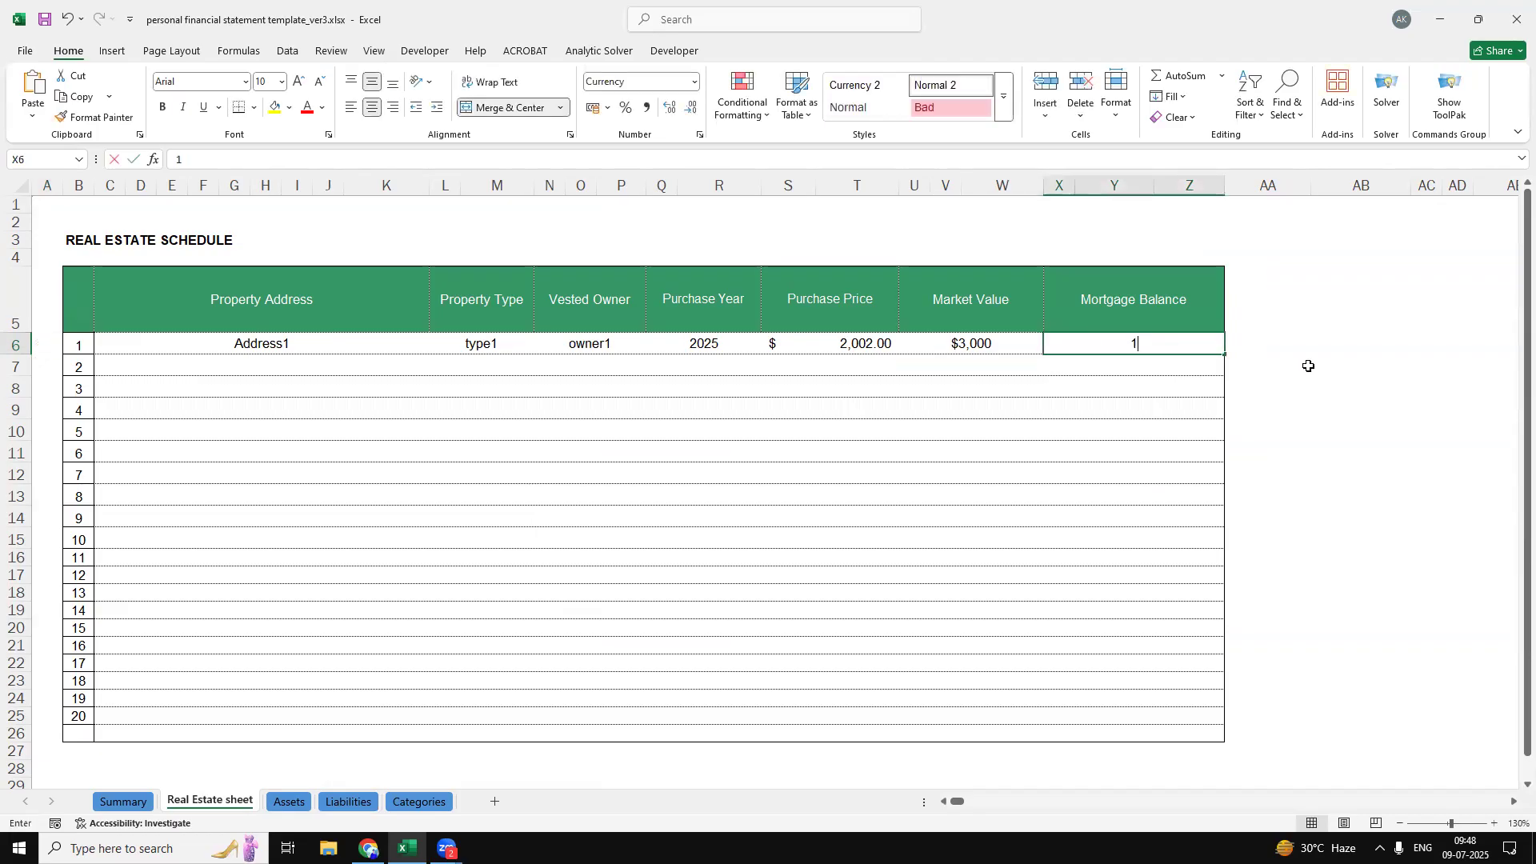
type("5200")
key("BackSpace")
key("BackSpace")
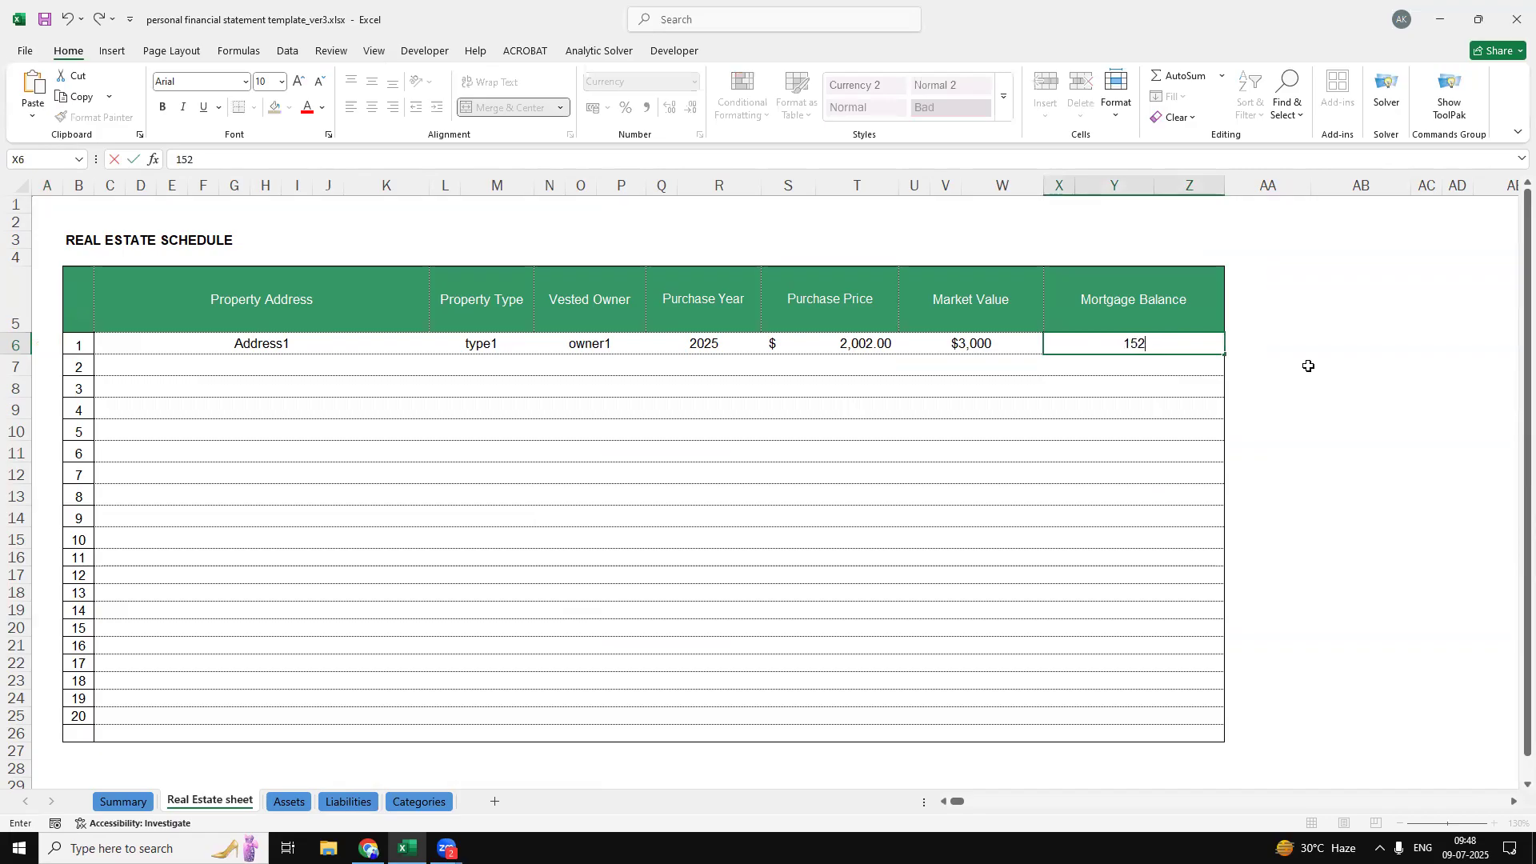
type("00")
left_click(1308, 366)
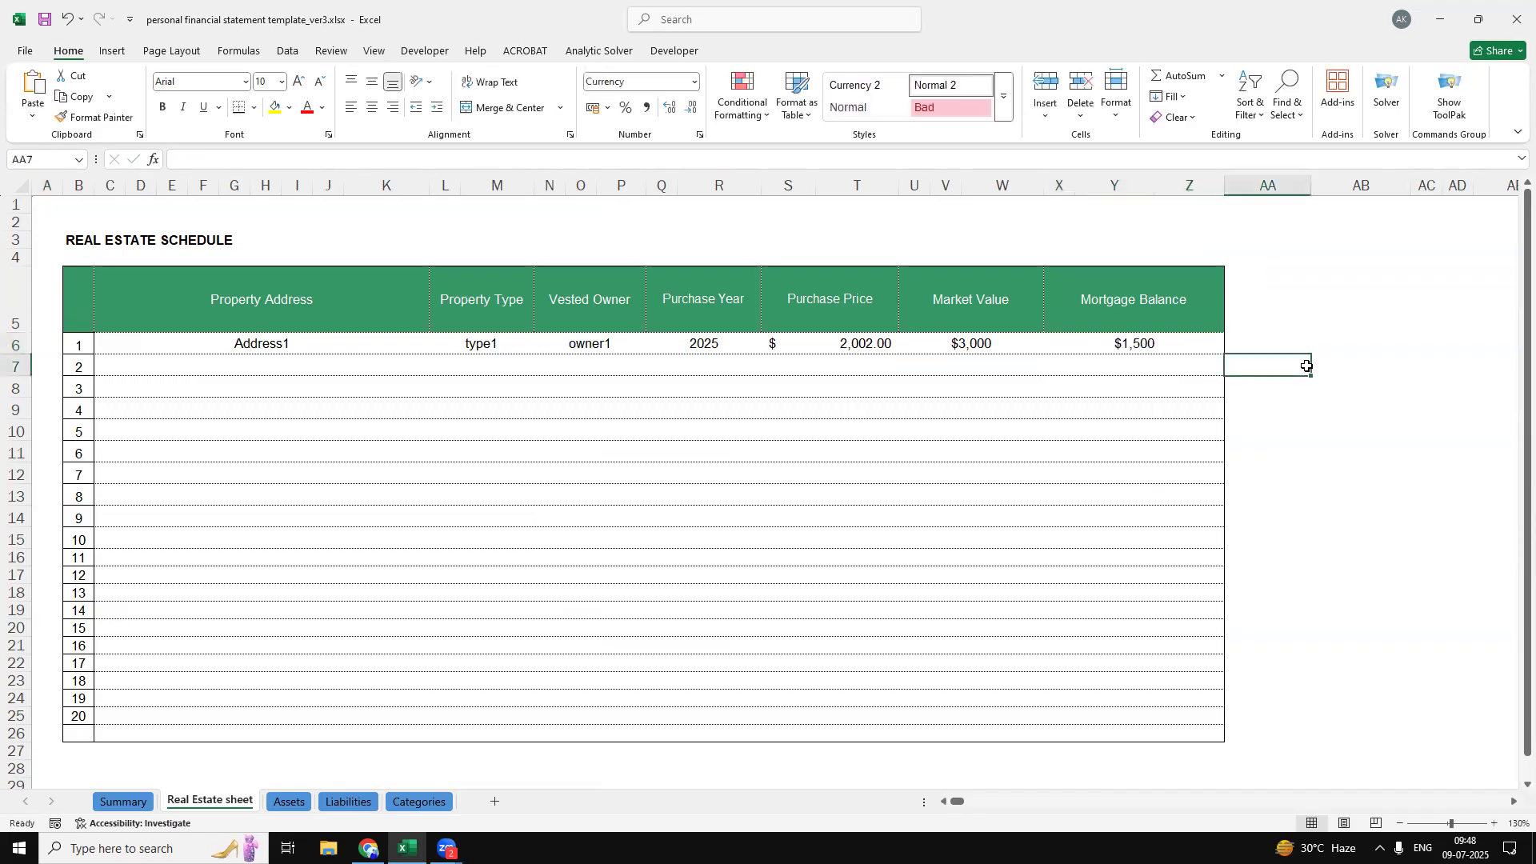
left_click(349, 801)
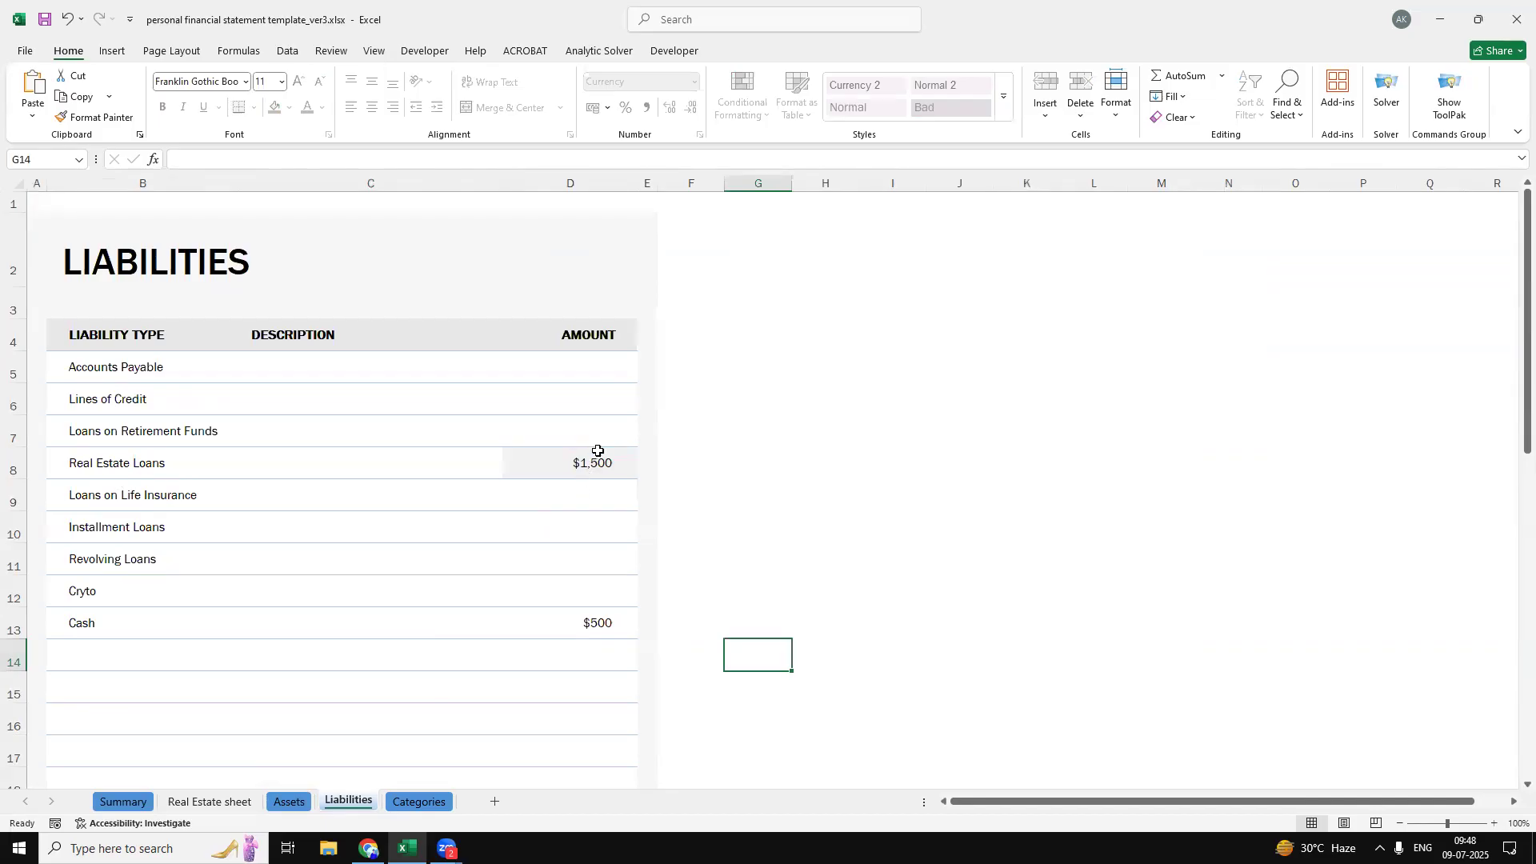
left_click(122, 801)
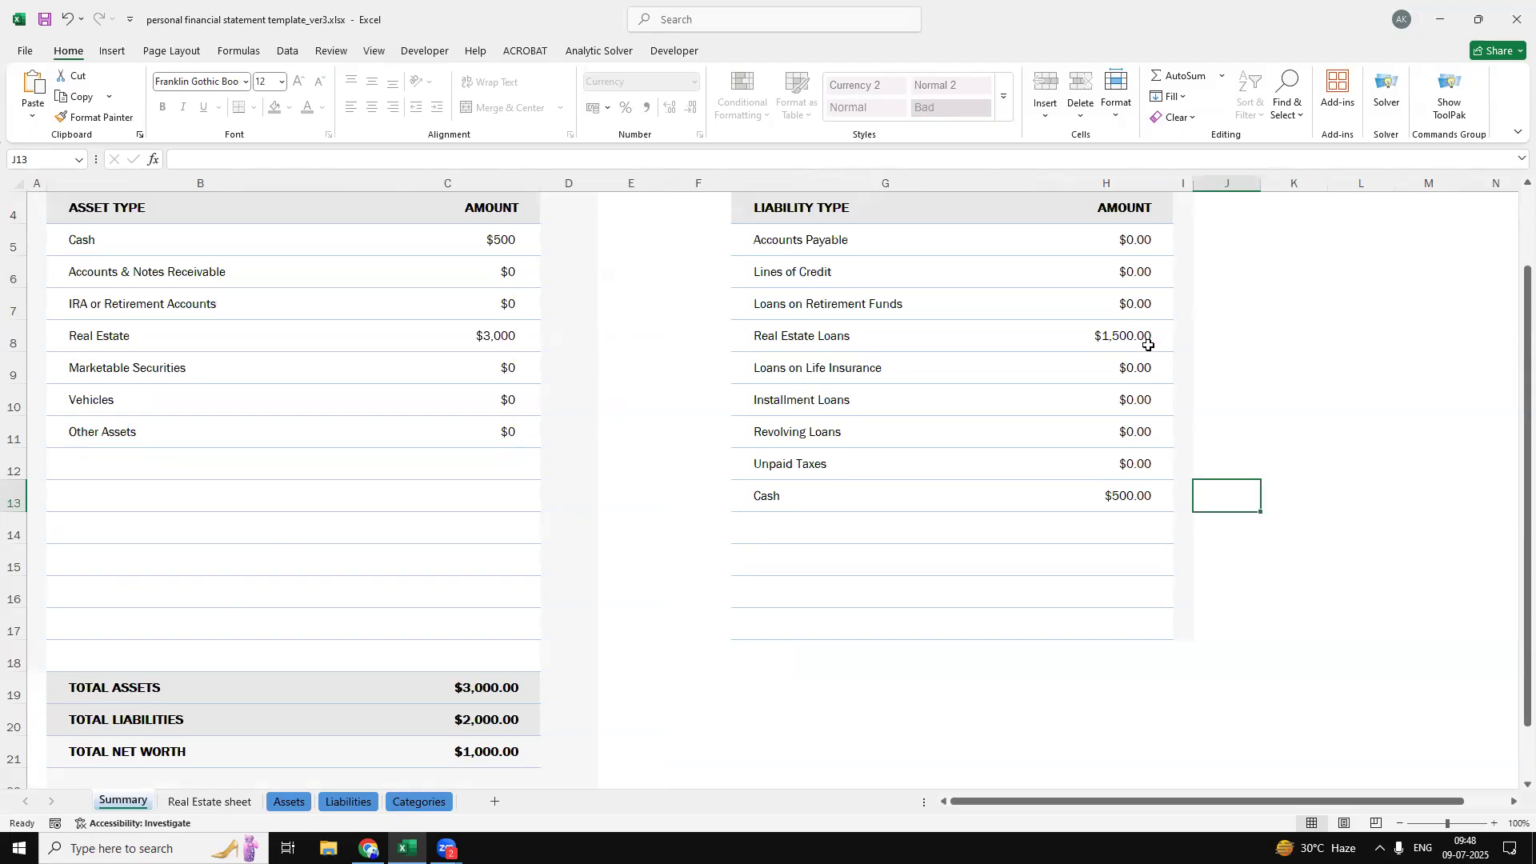
Enter a market value of 1,000 and a mortgage balance of 500 for the second property on the Real Estate sheet
left_click(221, 810)
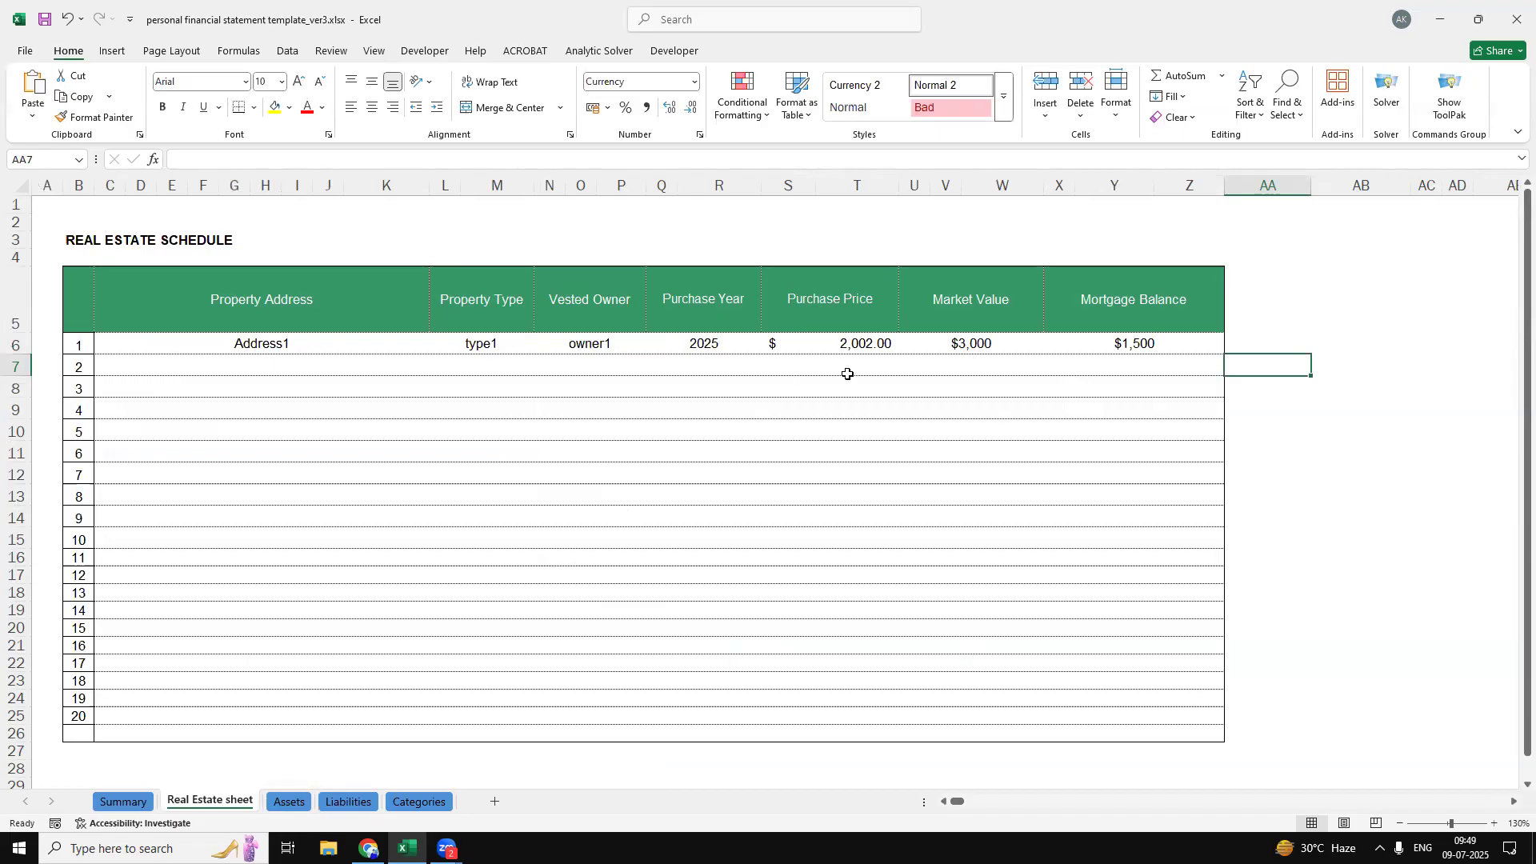
left_click(964, 364)
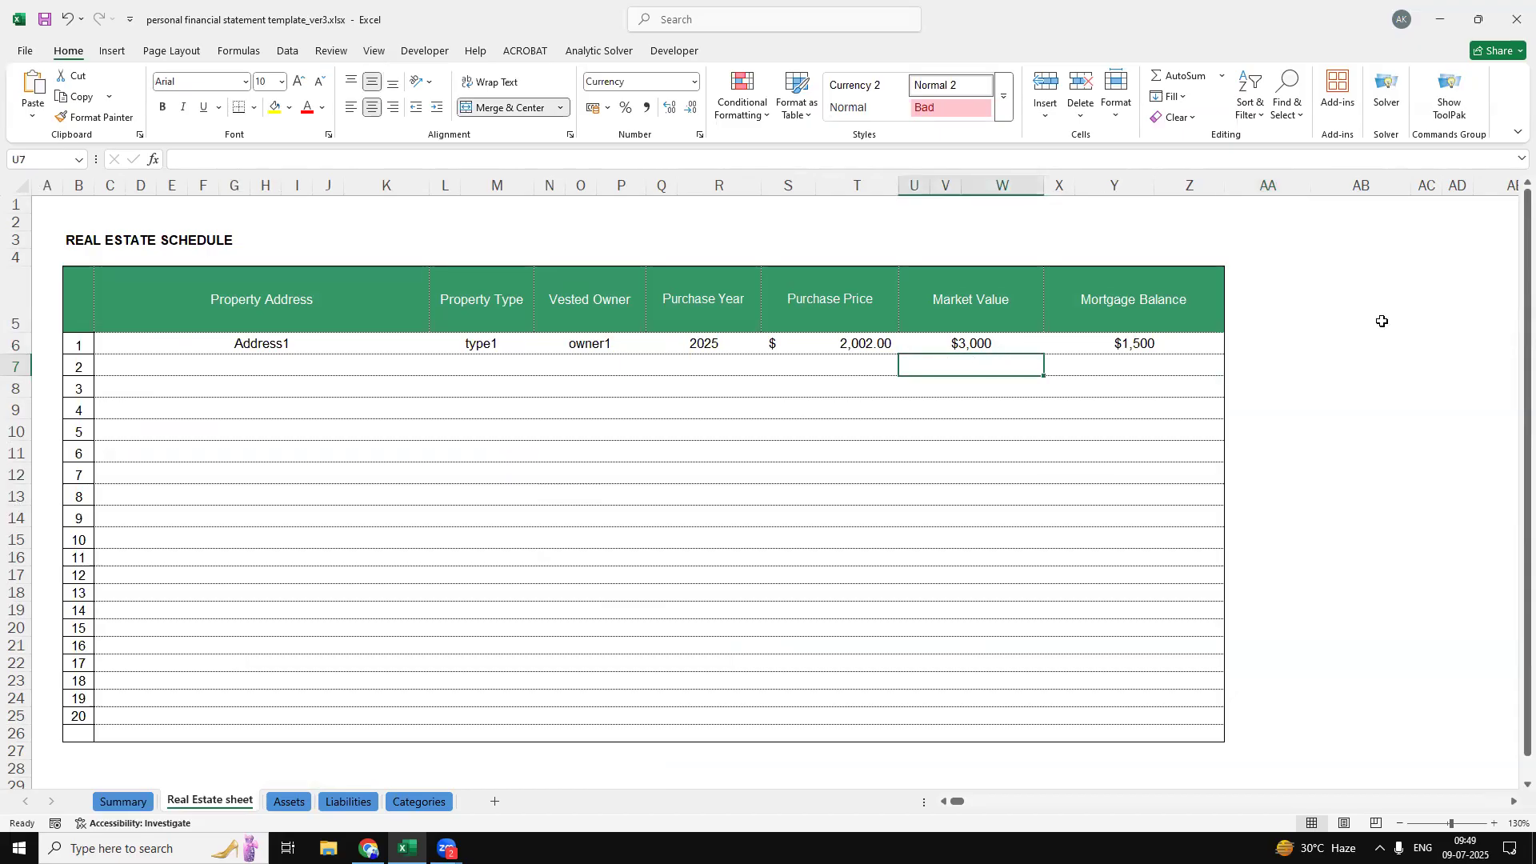
type("1000")
left_click(1369, 341)
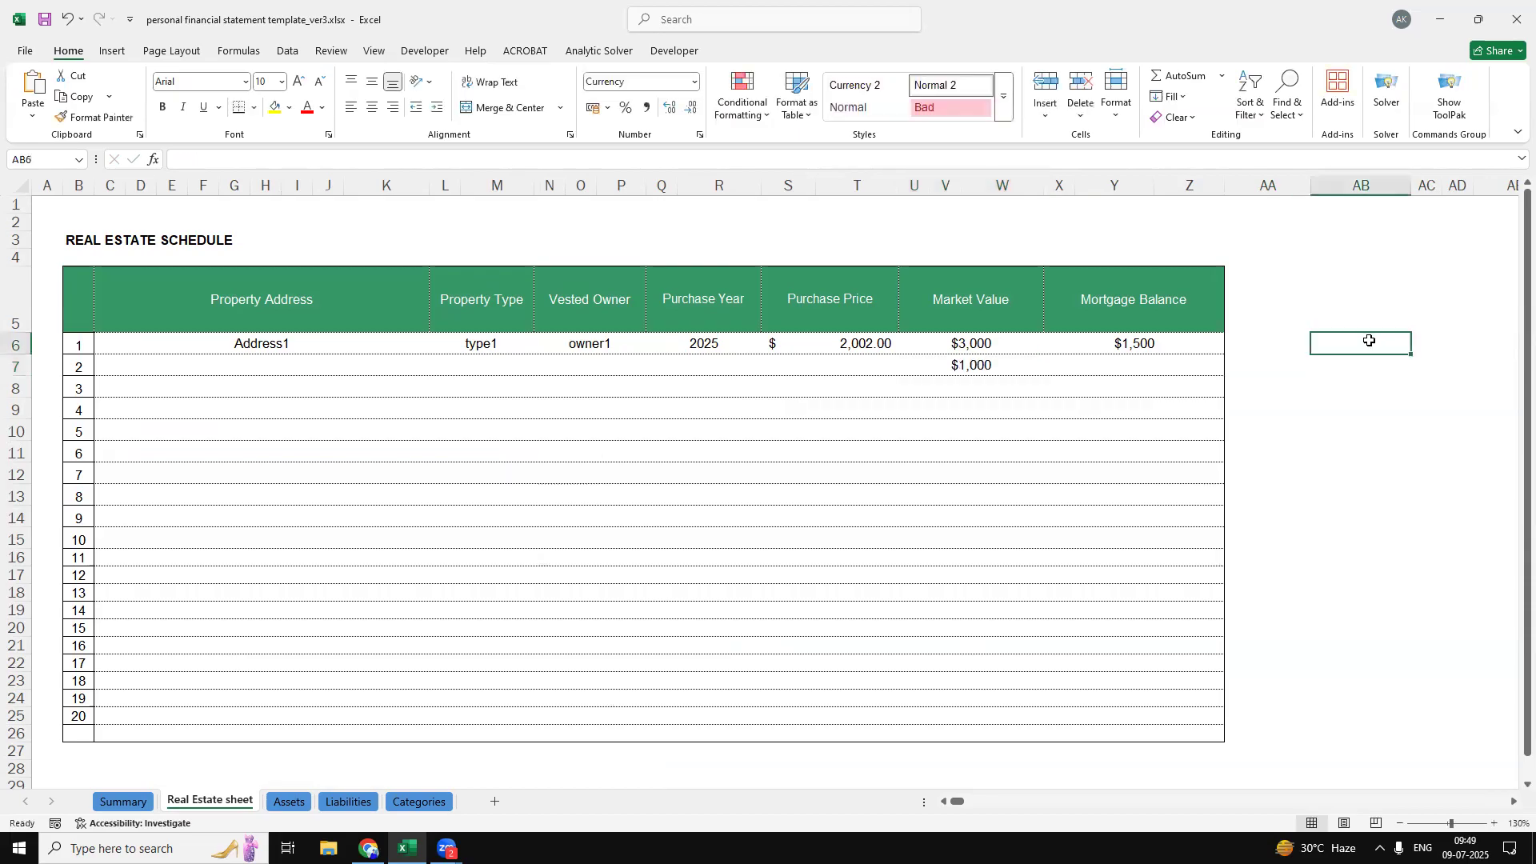
left_click(1131, 366)
type("1")
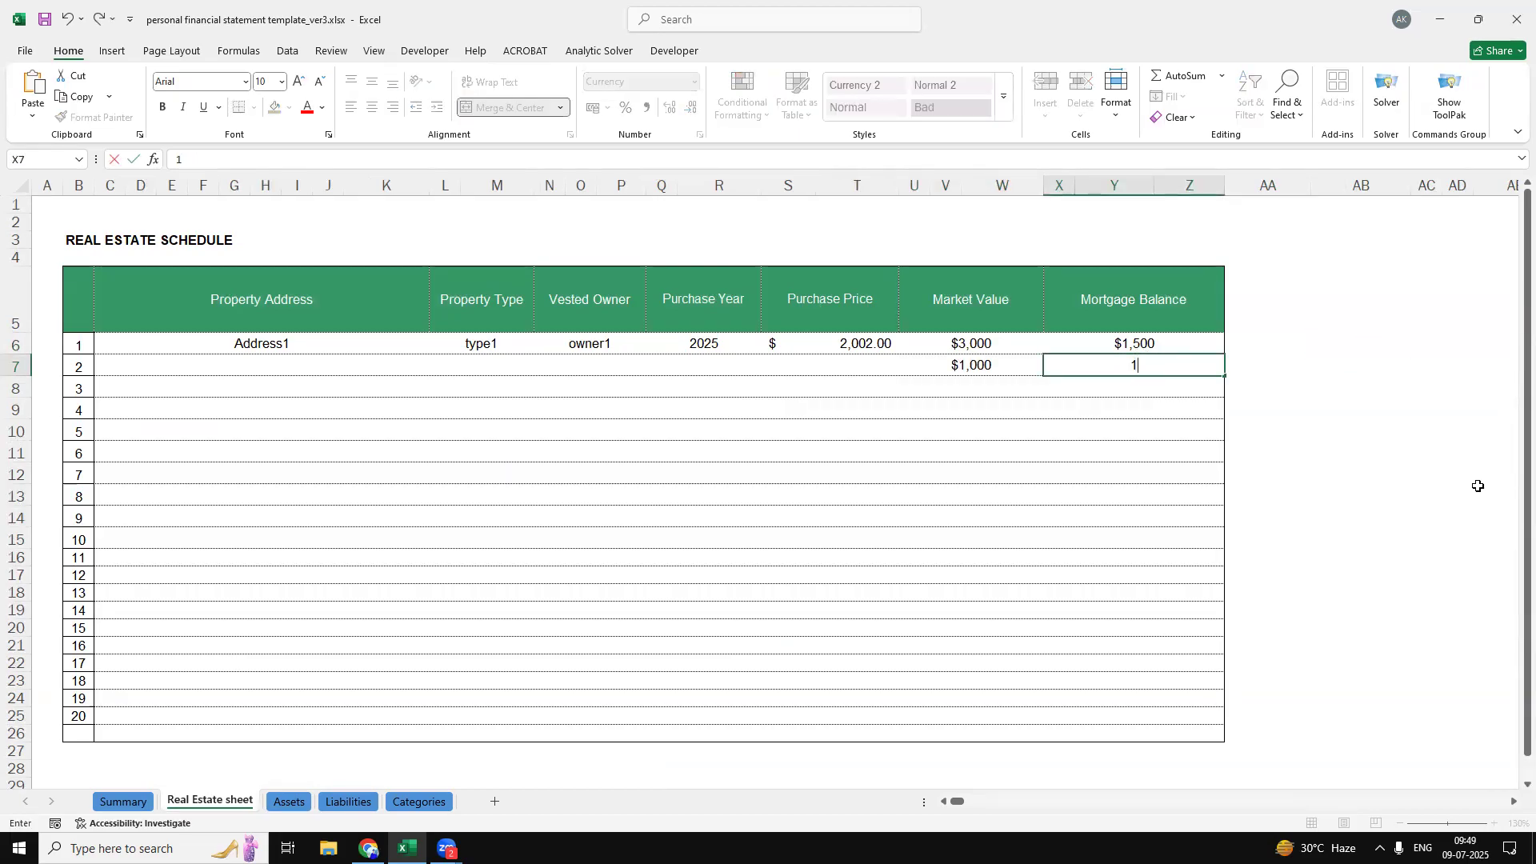
type("5000")
key("BackSpace")
left_click(1478, 485)
mouse_move(171, 365)
left_mouse_down()
mouse_move(991, 387)
mouse_move(833, 363)
left_mouse_up()
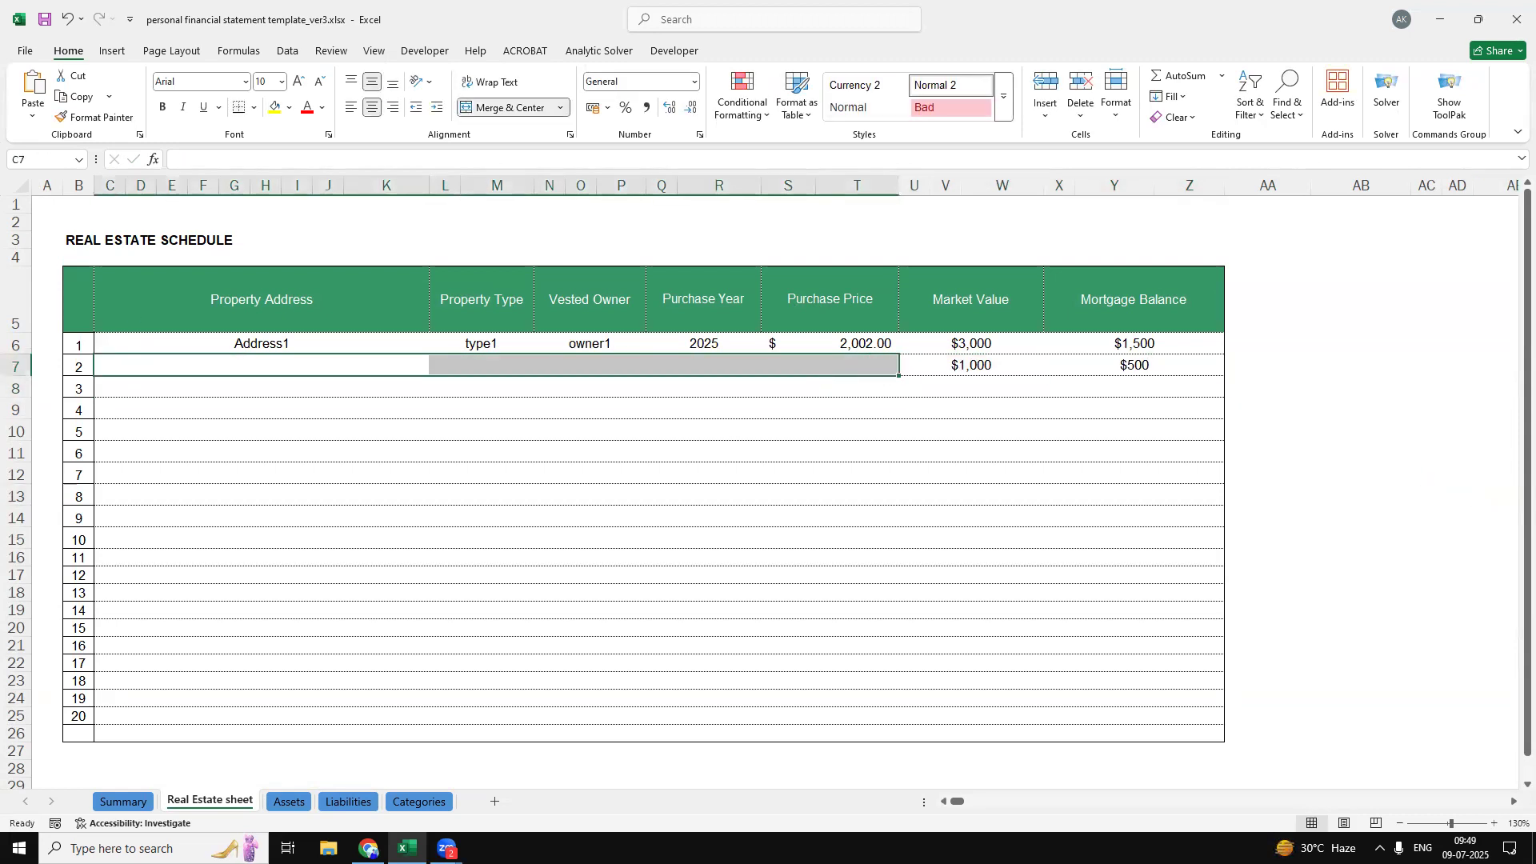
left_click(1355, 389)
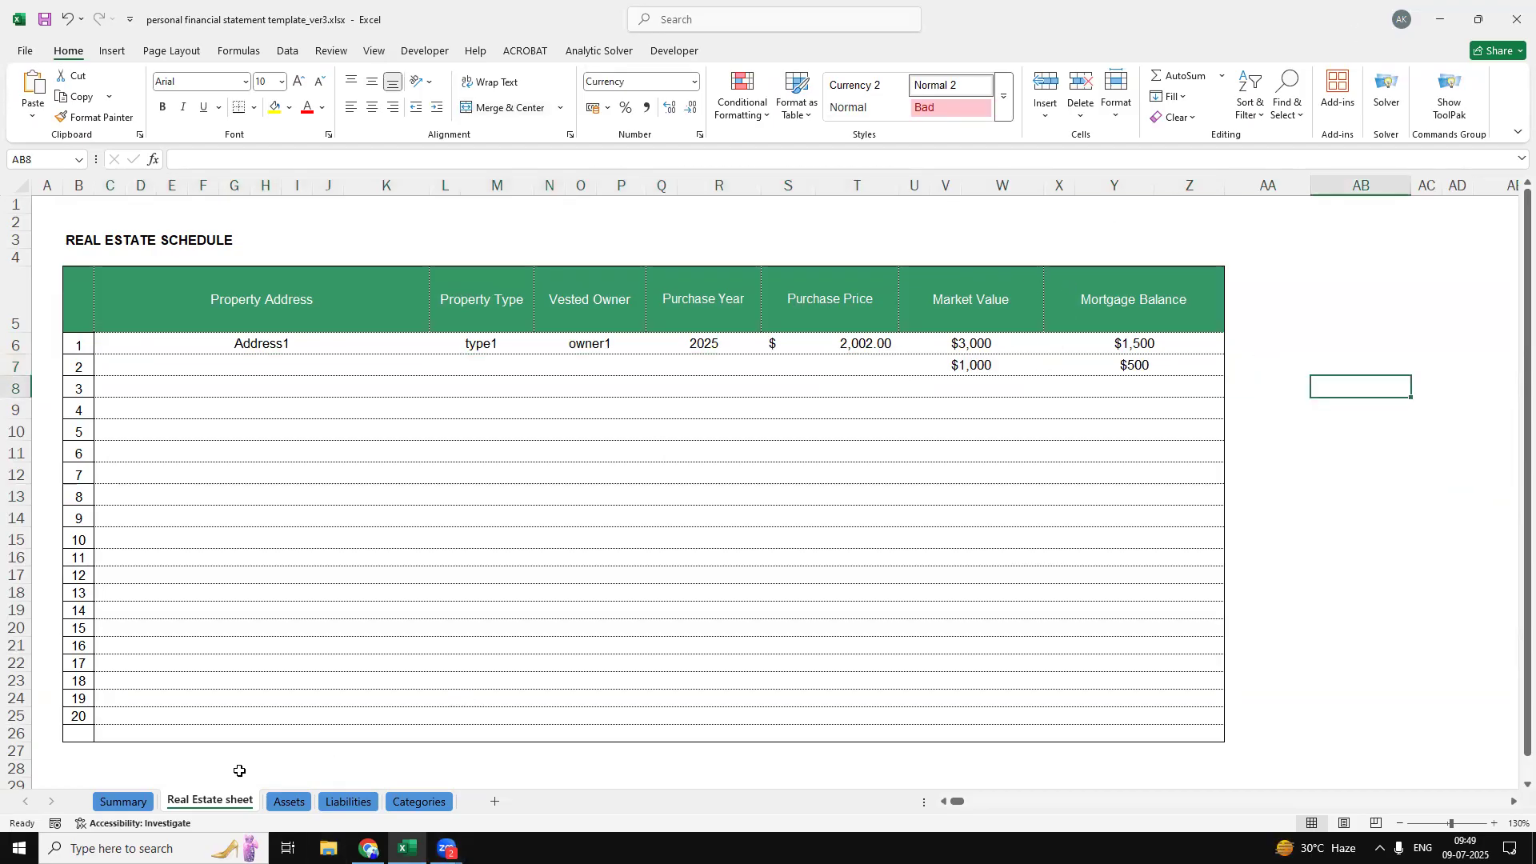
Compare the two properties' values with the Real Estate and Real Estate Loans amounts on the Assets, Liabilities and Summary sheets, including the summary totals
left_click(128, 803)
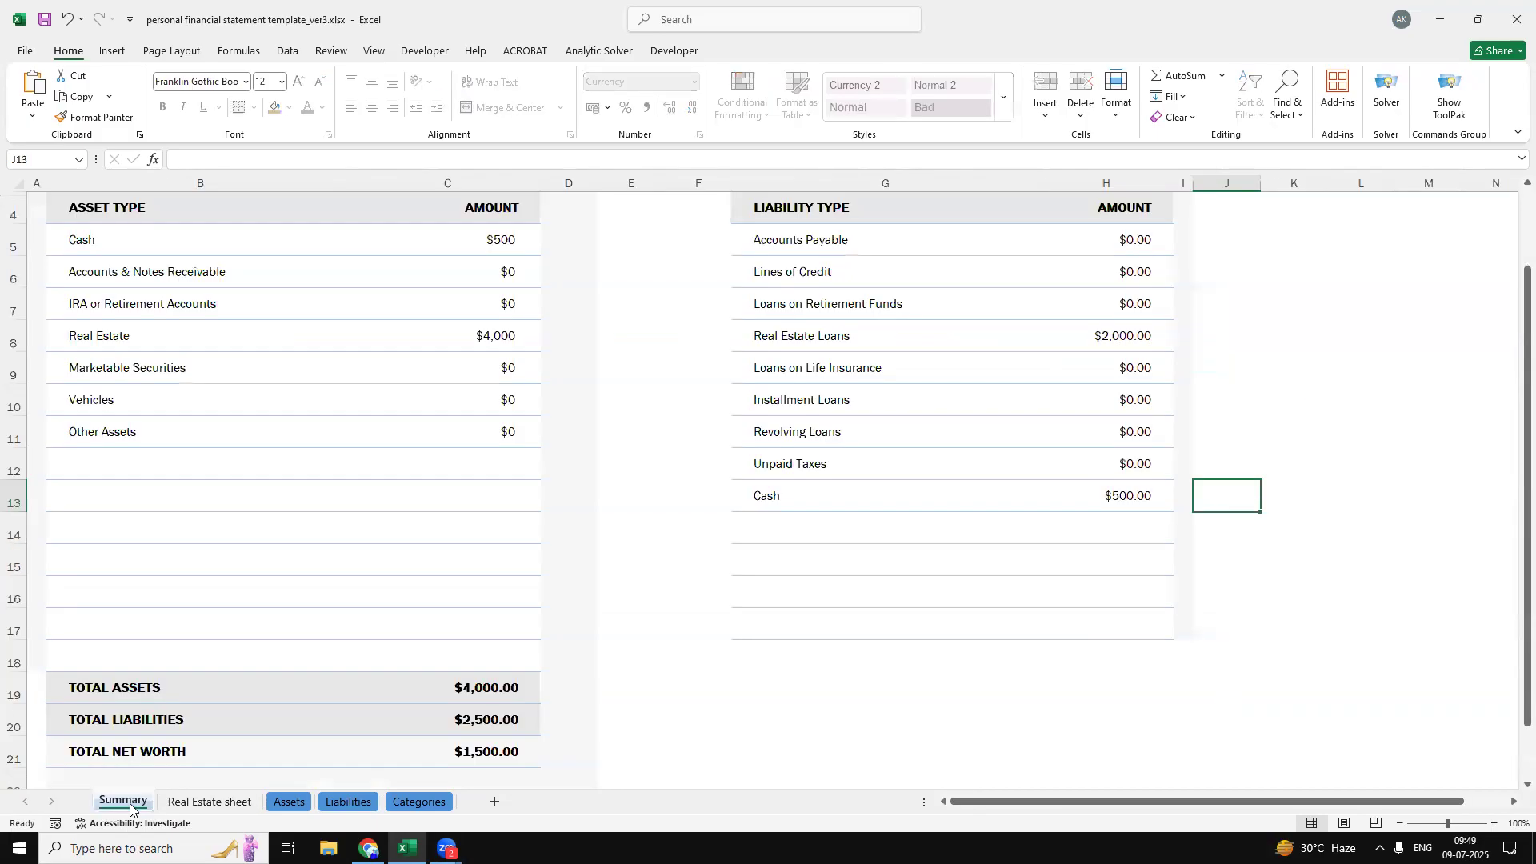
left_click(340, 804)
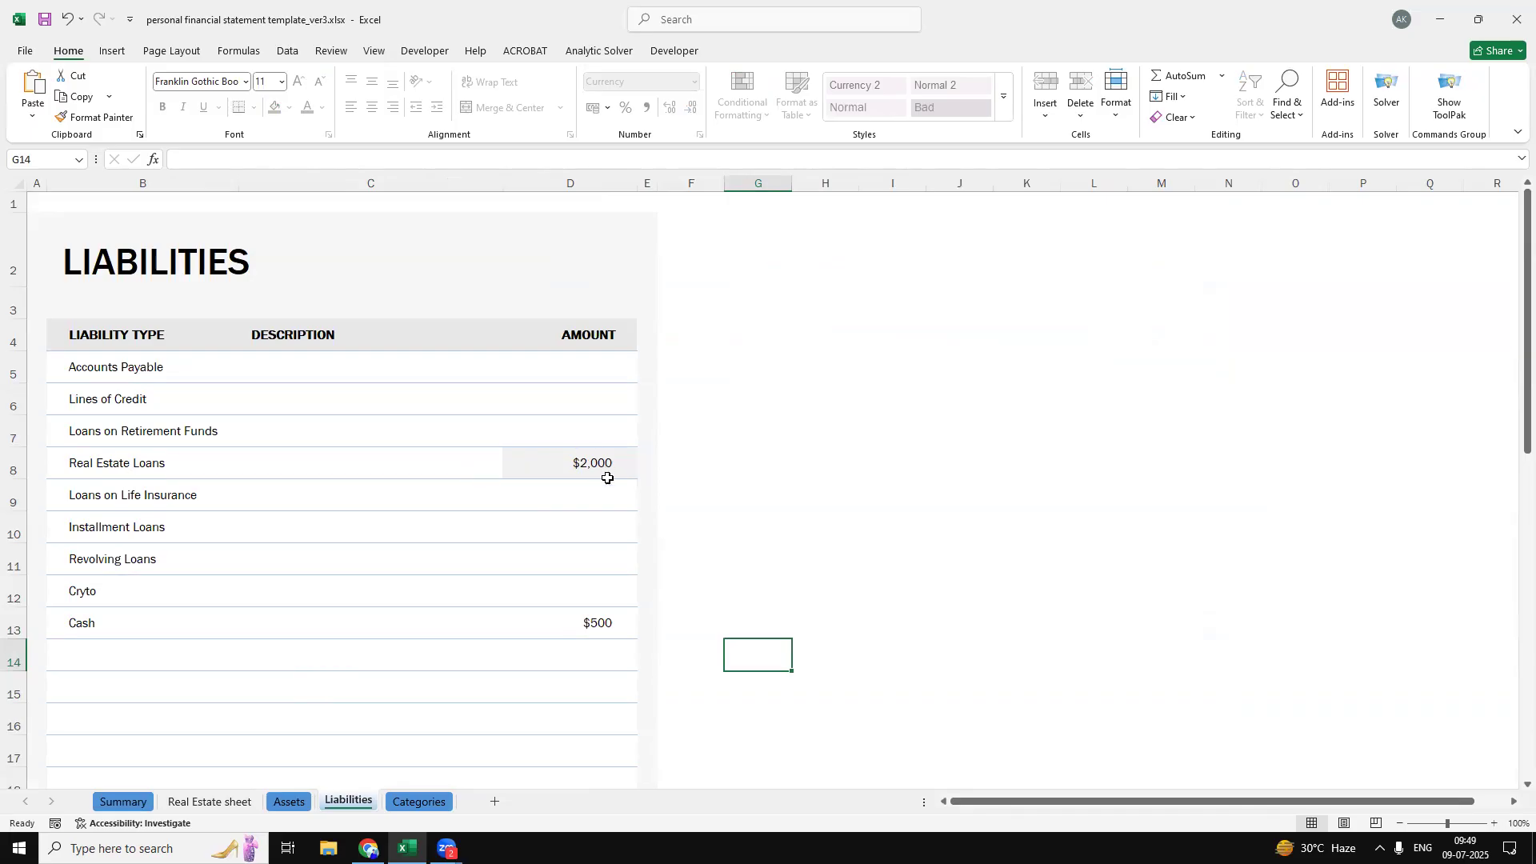
left_click(211, 801)
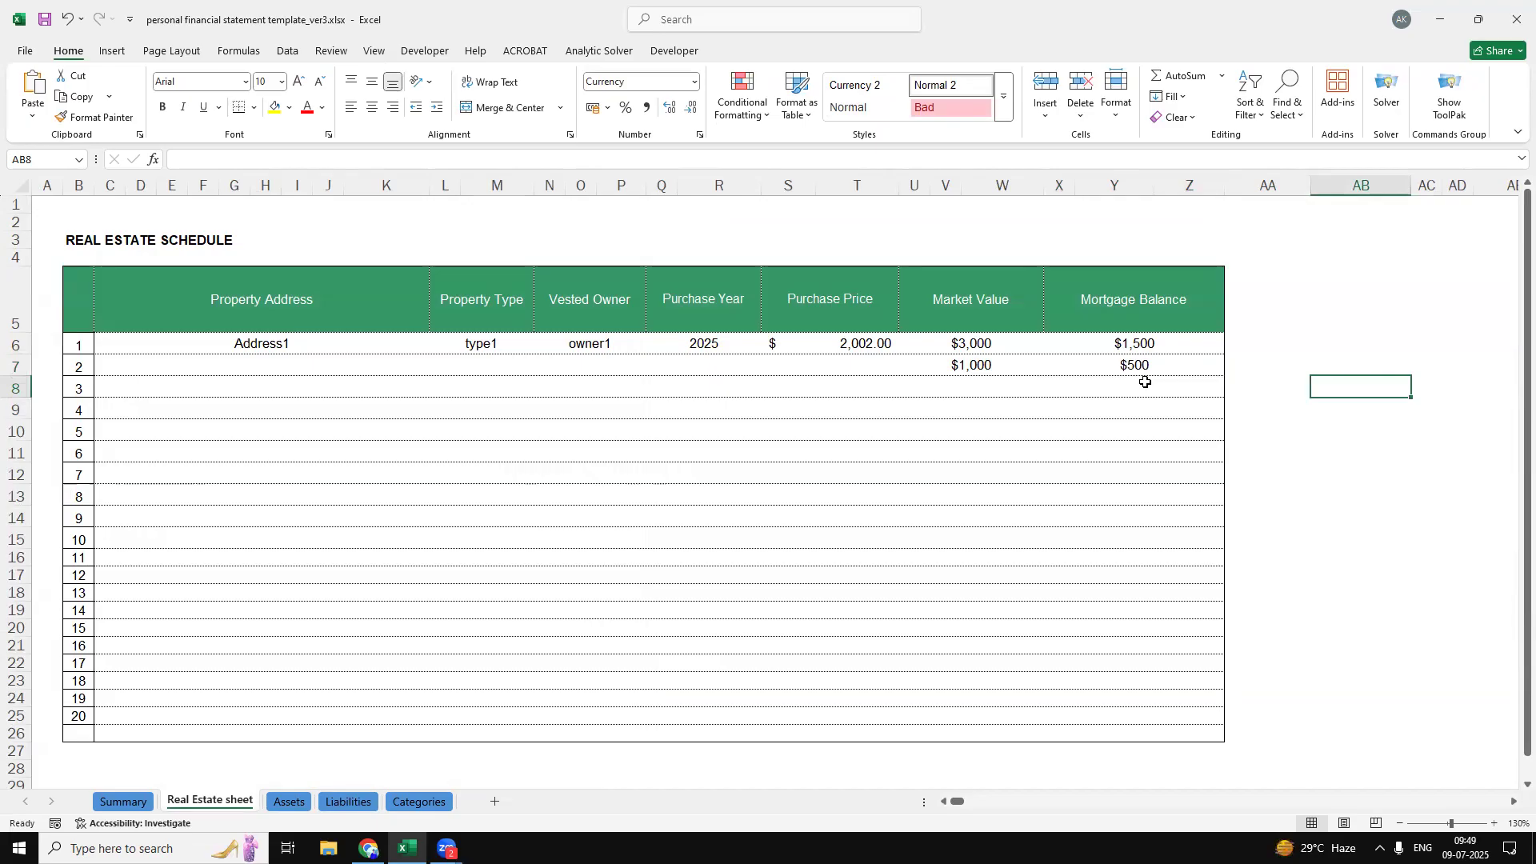
left_click(128, 802)
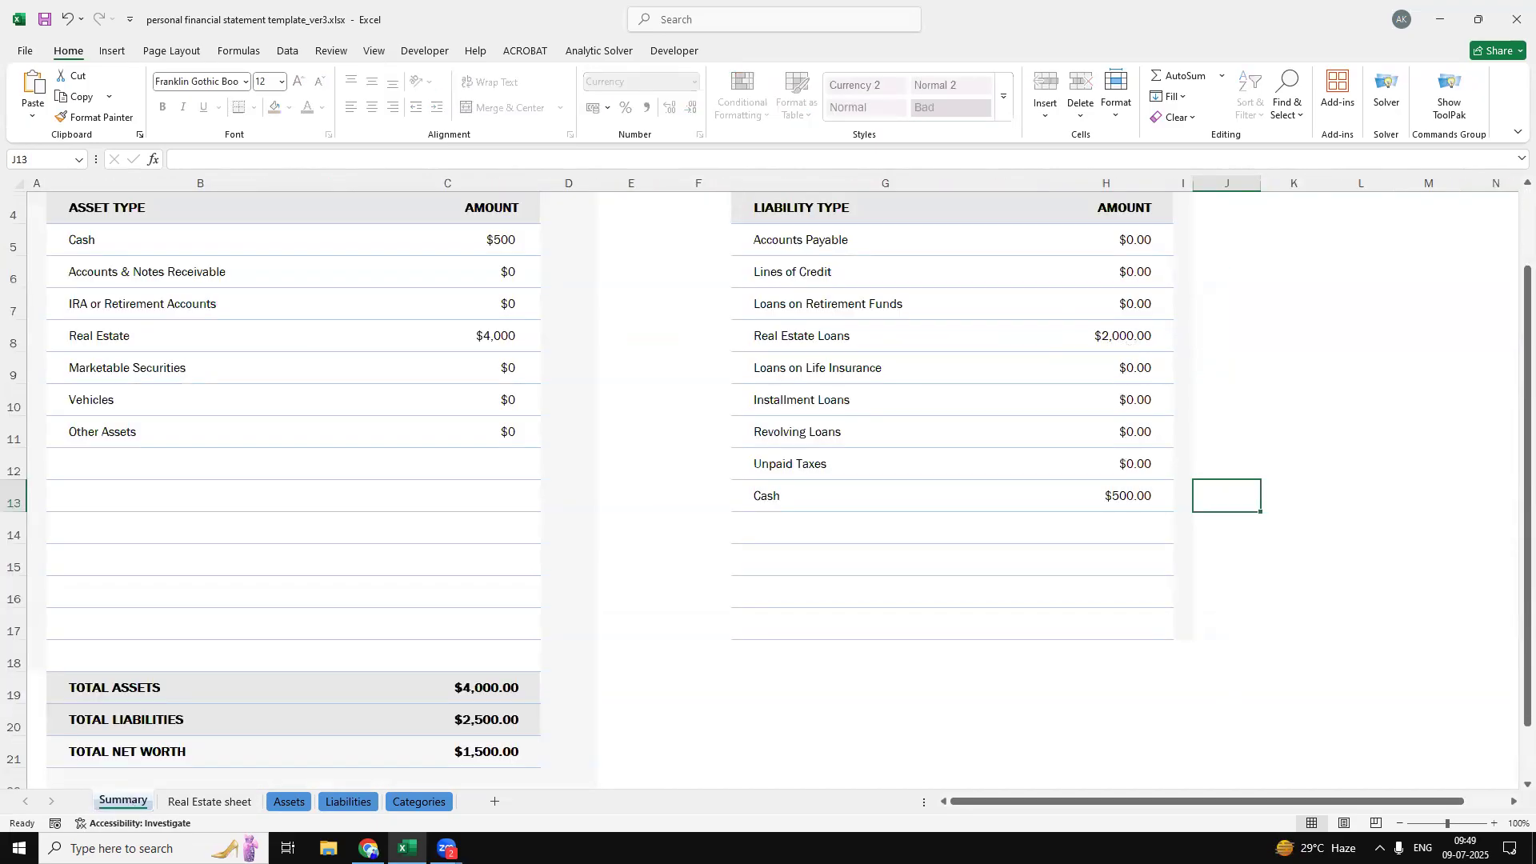
left_click(224, 803)
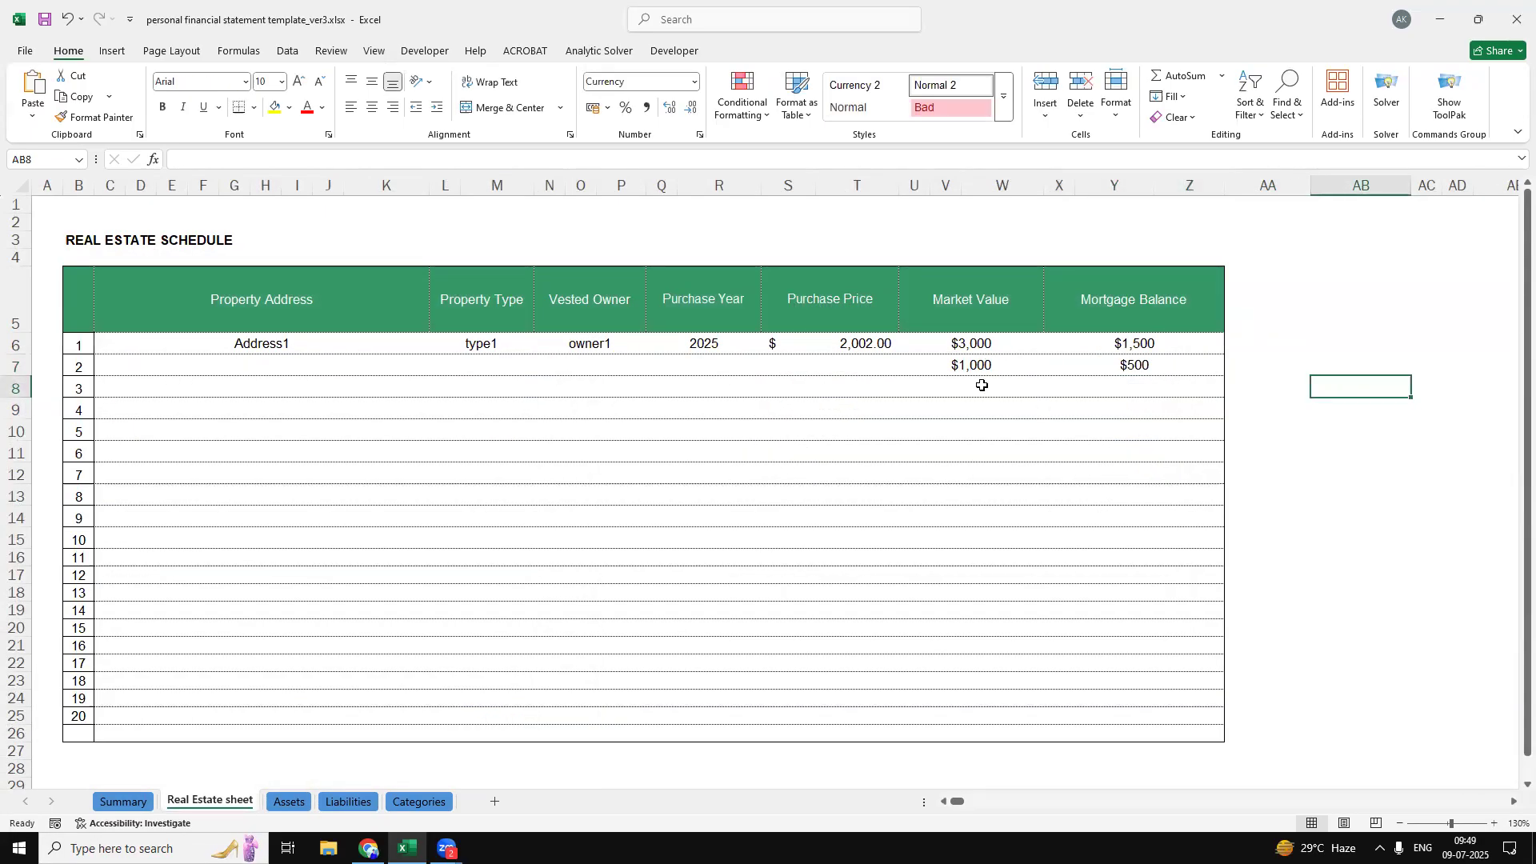
left_click(296, 802)
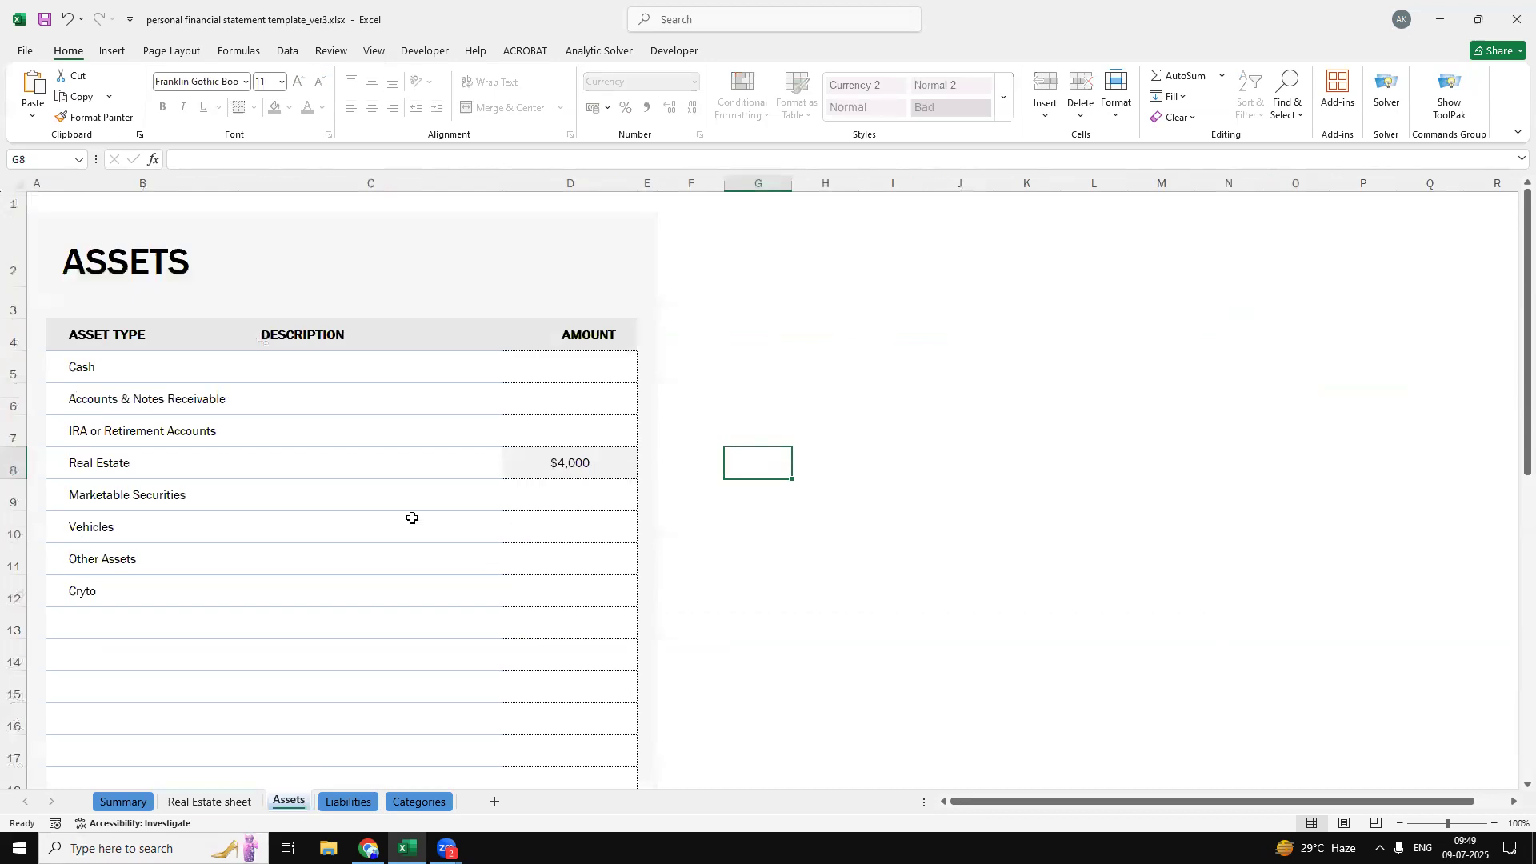
left_click(107, 802)
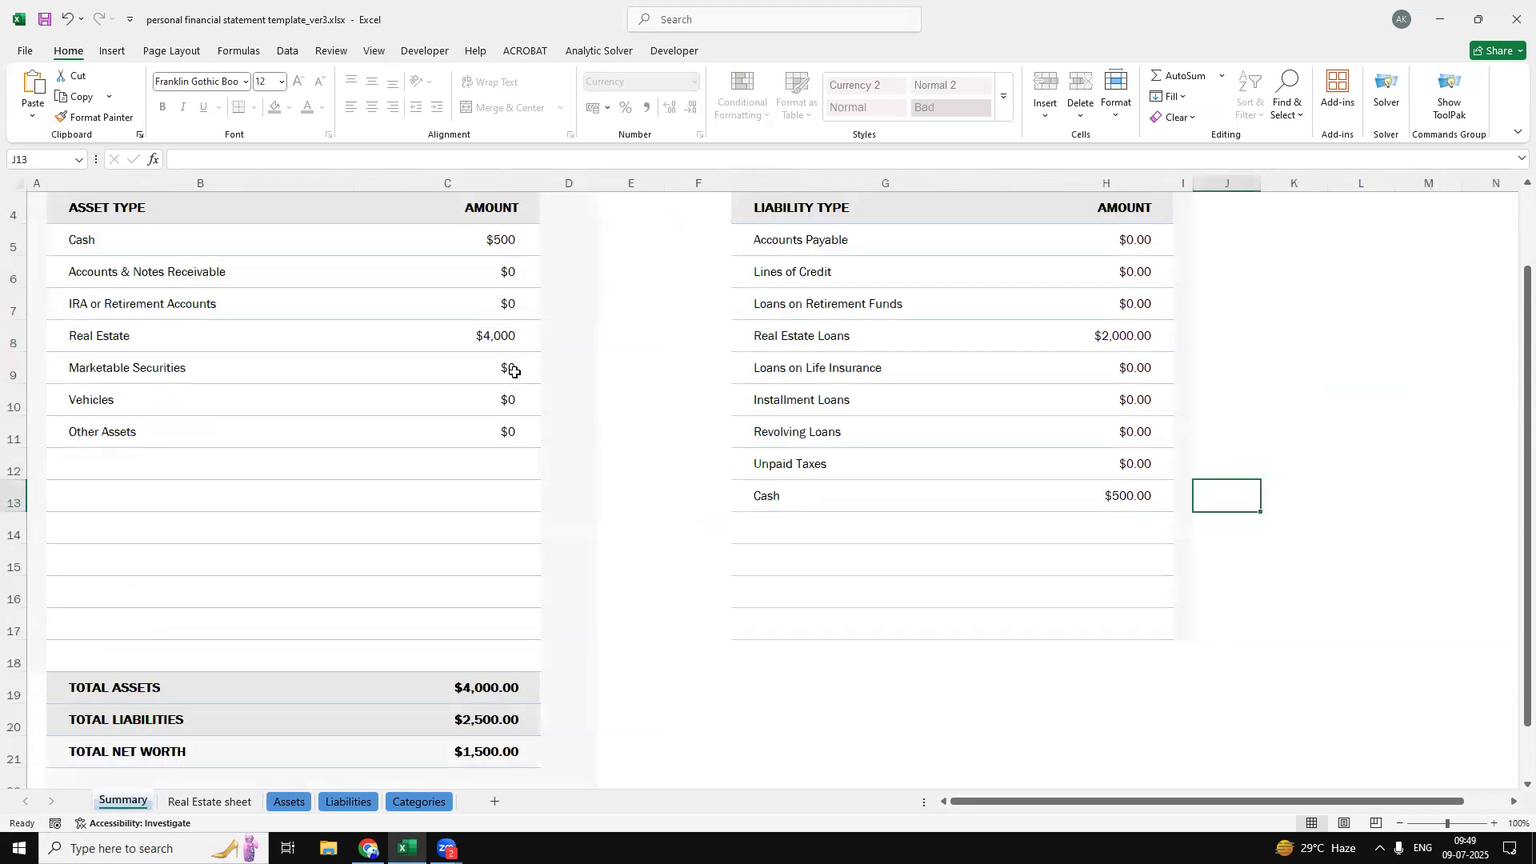
scroll(589, 768, "up", 1)
scroll(607, 576, "down", 3)
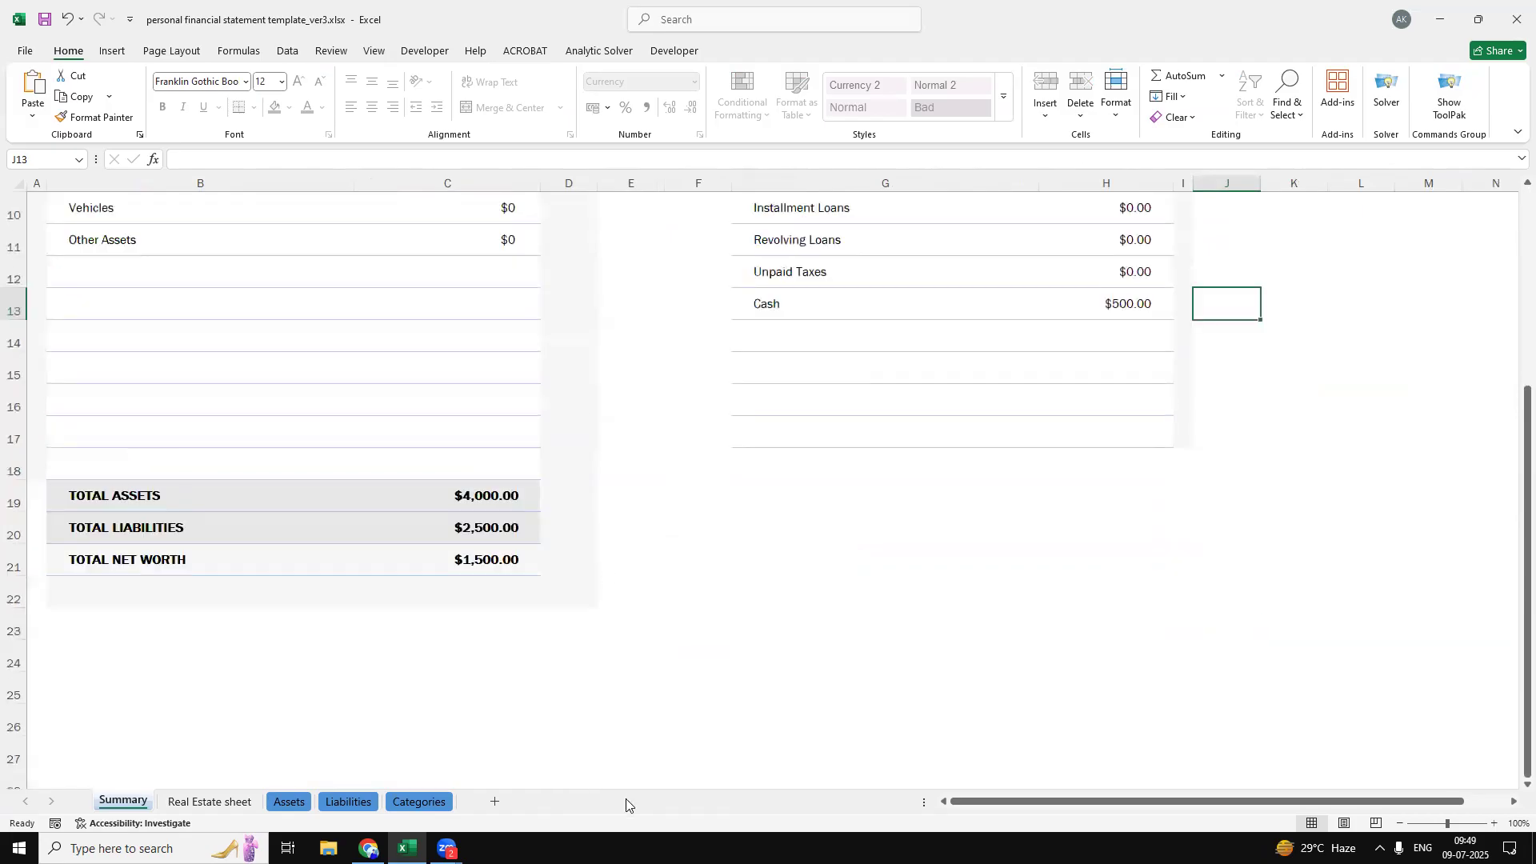
scroll(620, 773, "up", 1)
scroll(620, 773, "up", 1)
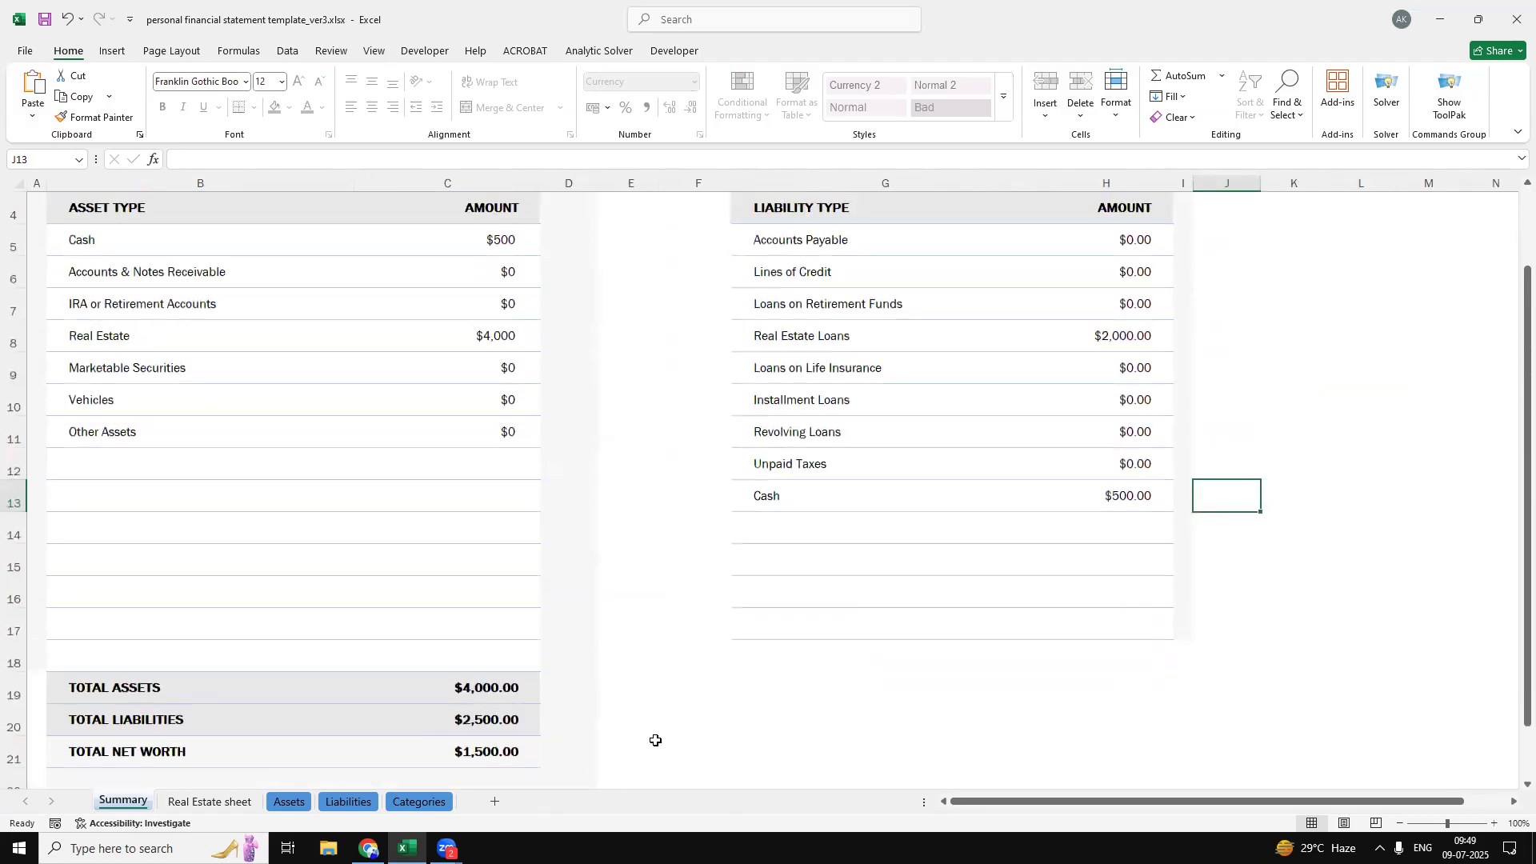
scroll(651, 748, "down", 1)
Enter an amount of 500 for the Cash row on the Assets sheet
left_click(289, 801)
left_click(614, 376)
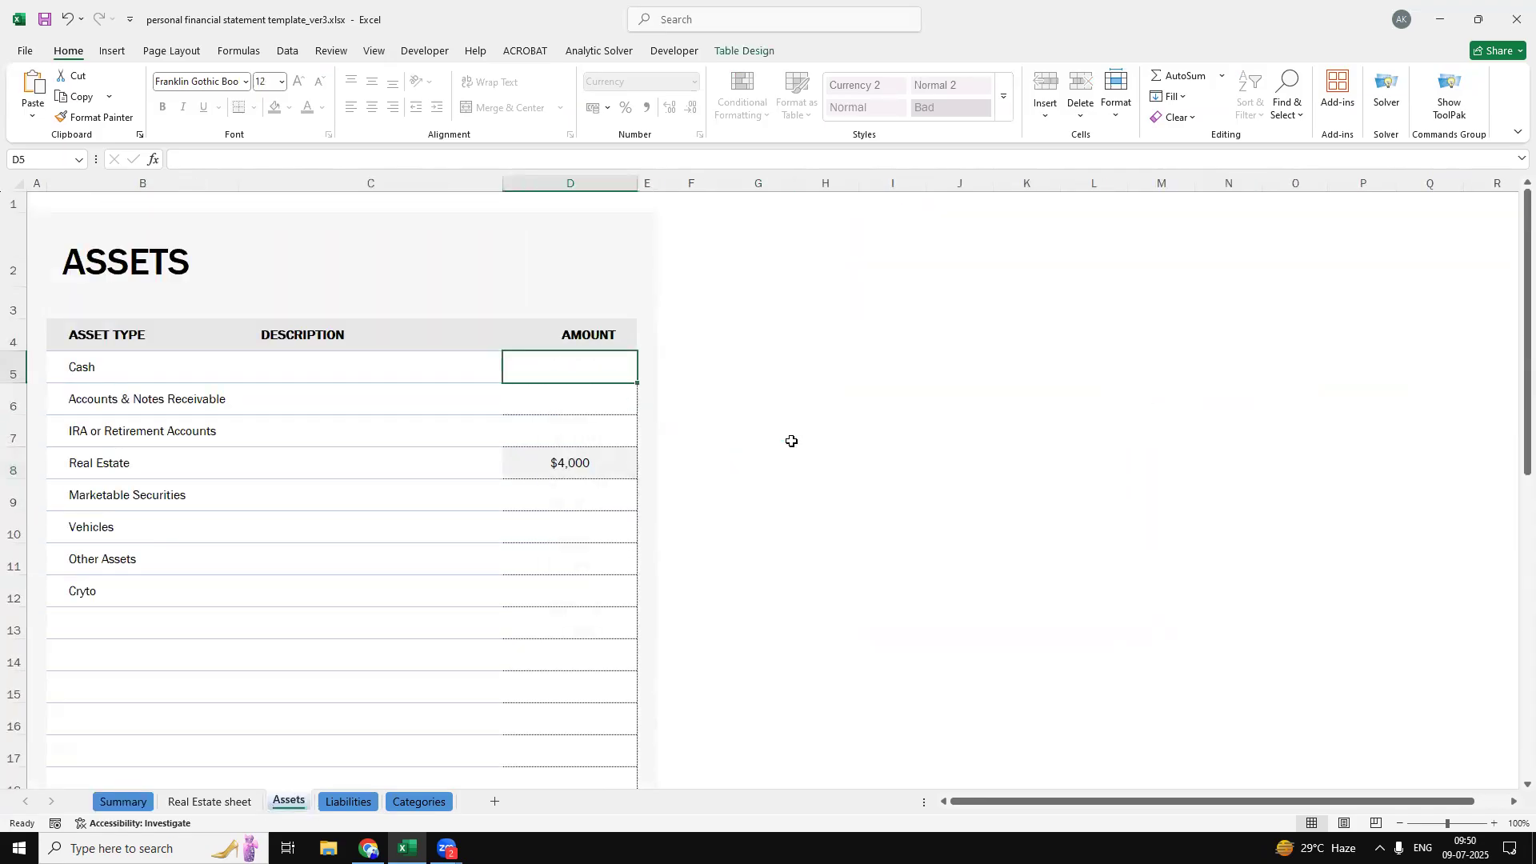
type("500")
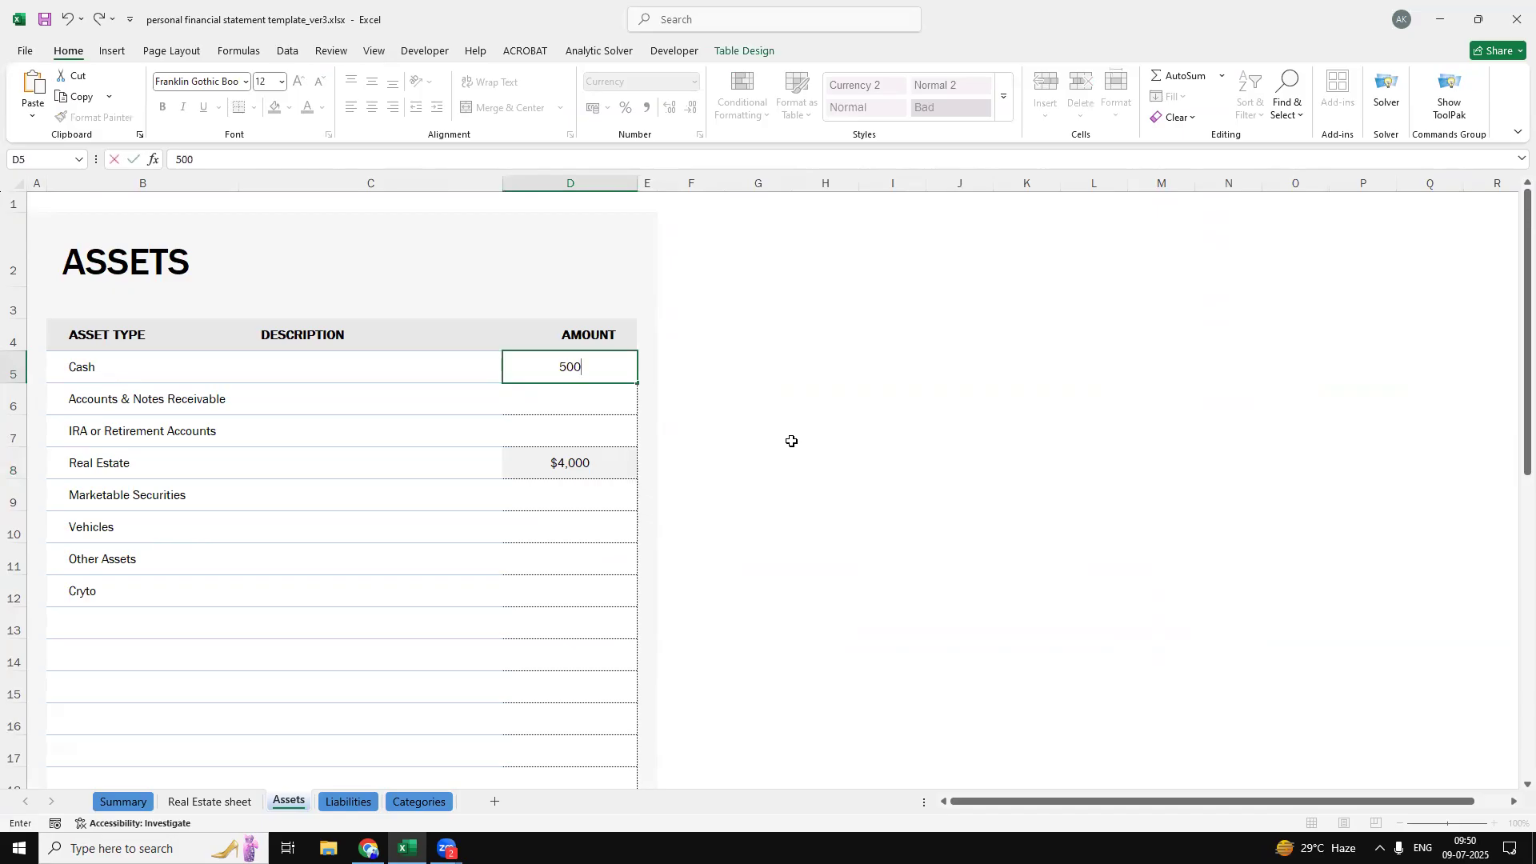
left_click(791, 441)
Compare the Cash amounts and totals on the Summary sheet with the Cash rows on the Assets and Liabilities sheets
left_click(120, 802)
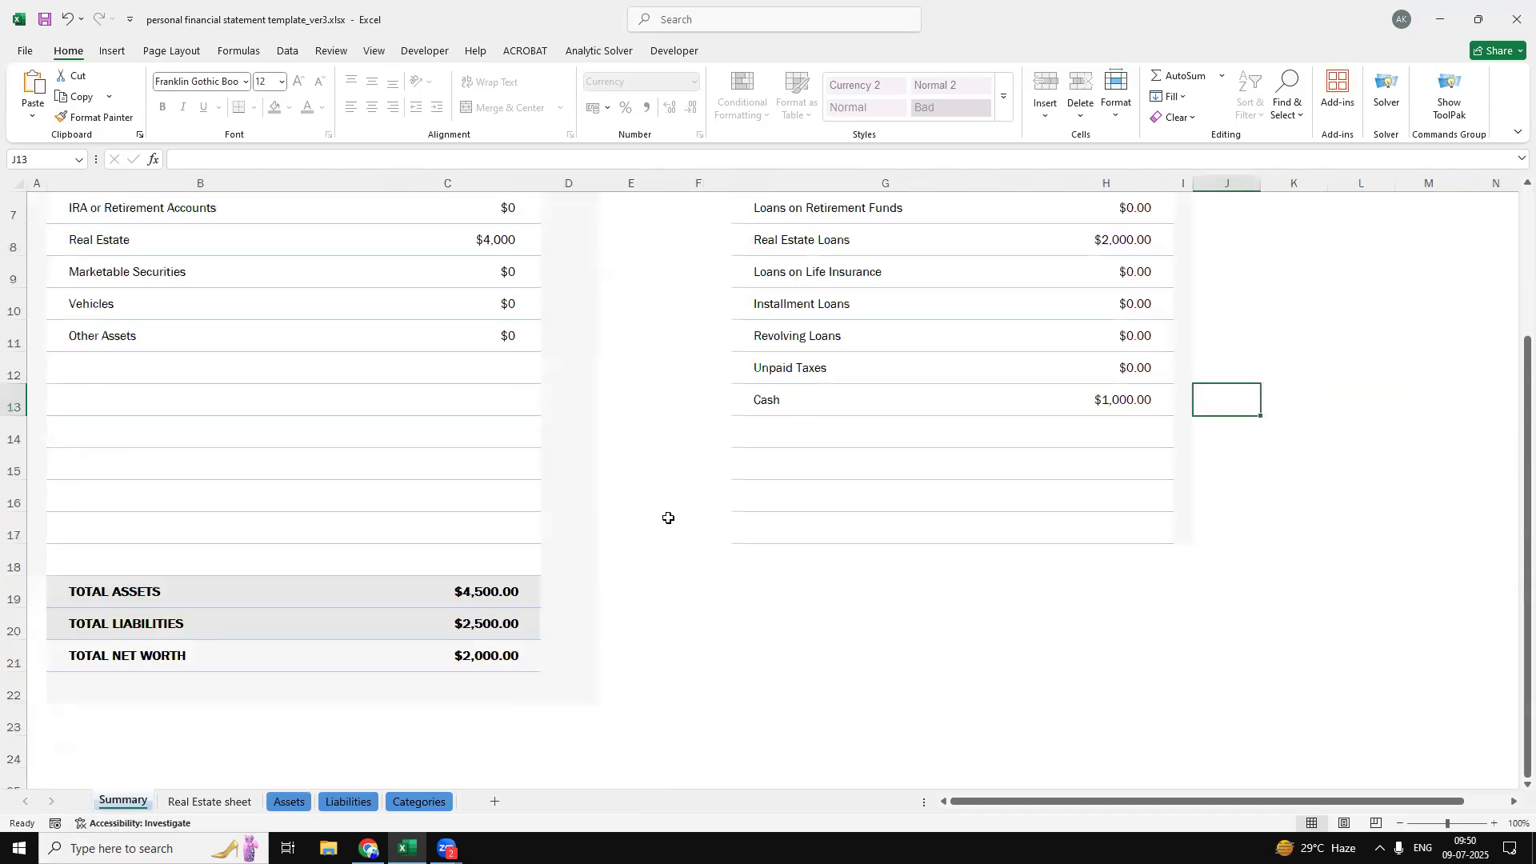
scroll(668, 518, "up", 2)
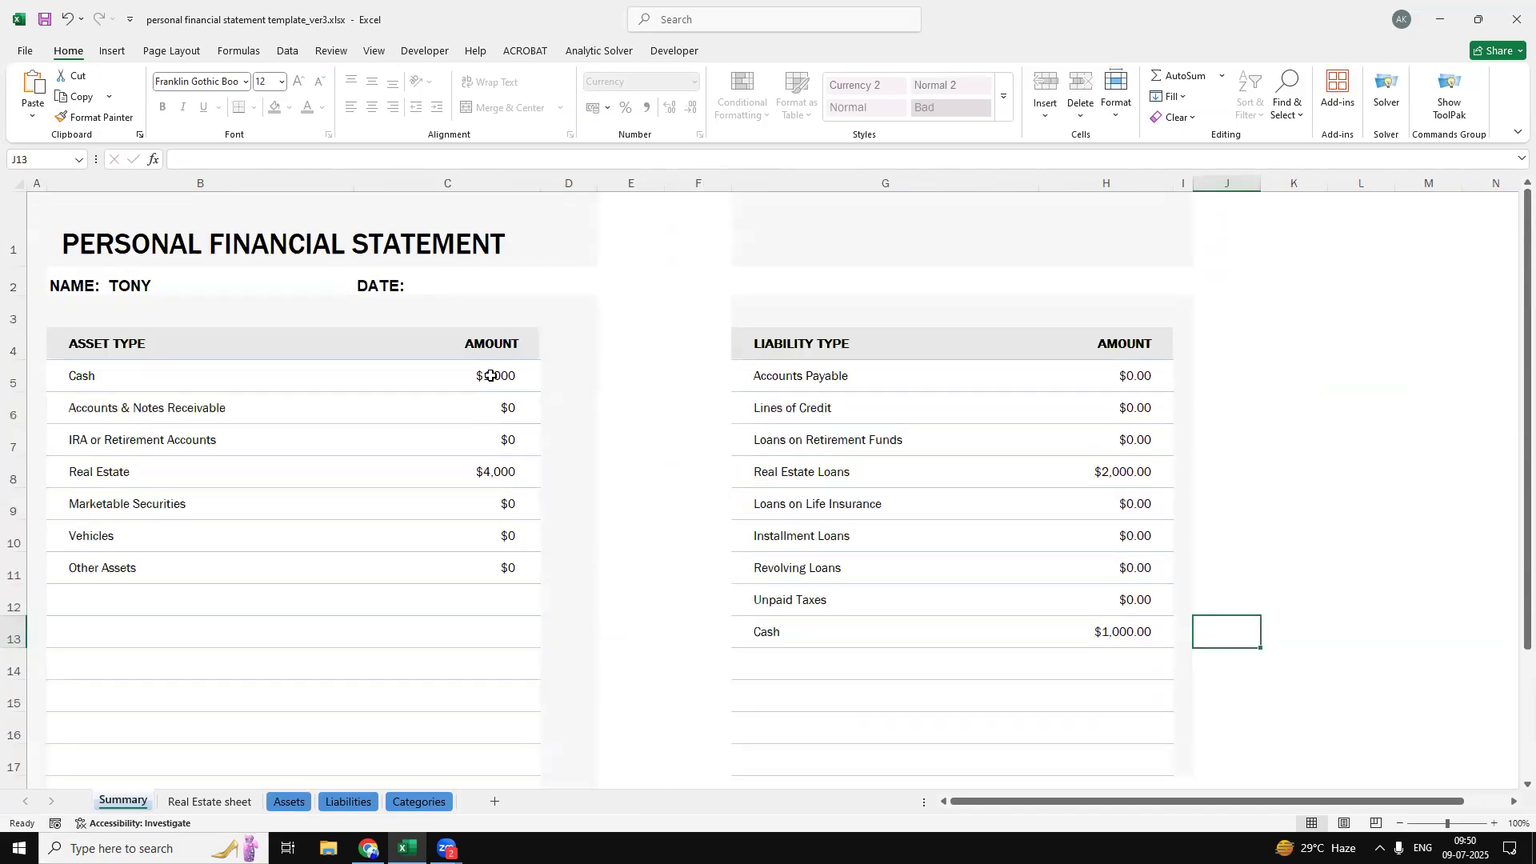
scroll(566, 614, "down", 2)
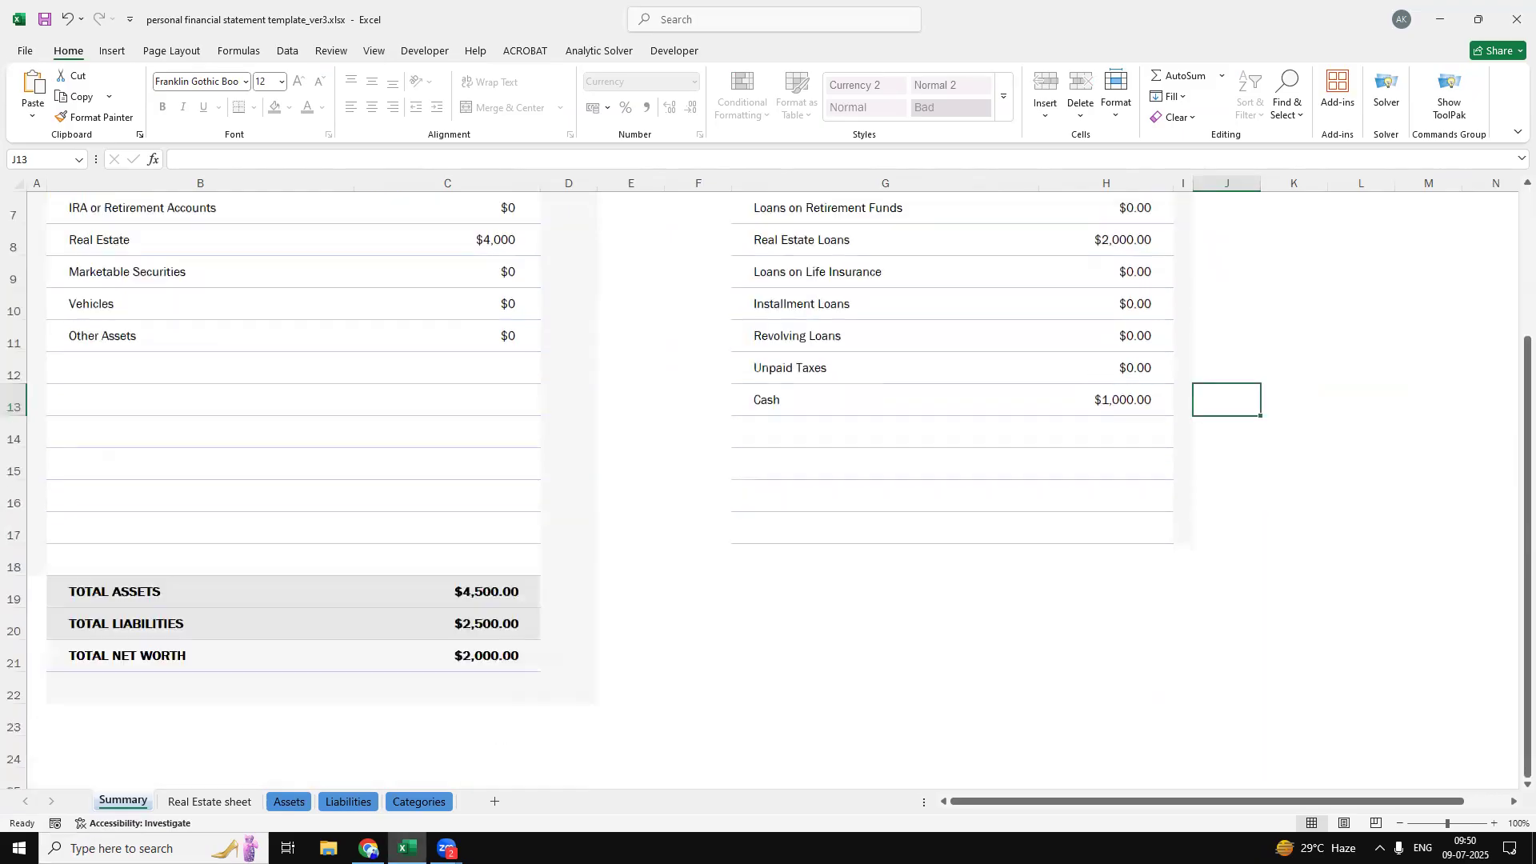
left_click(289, 803)
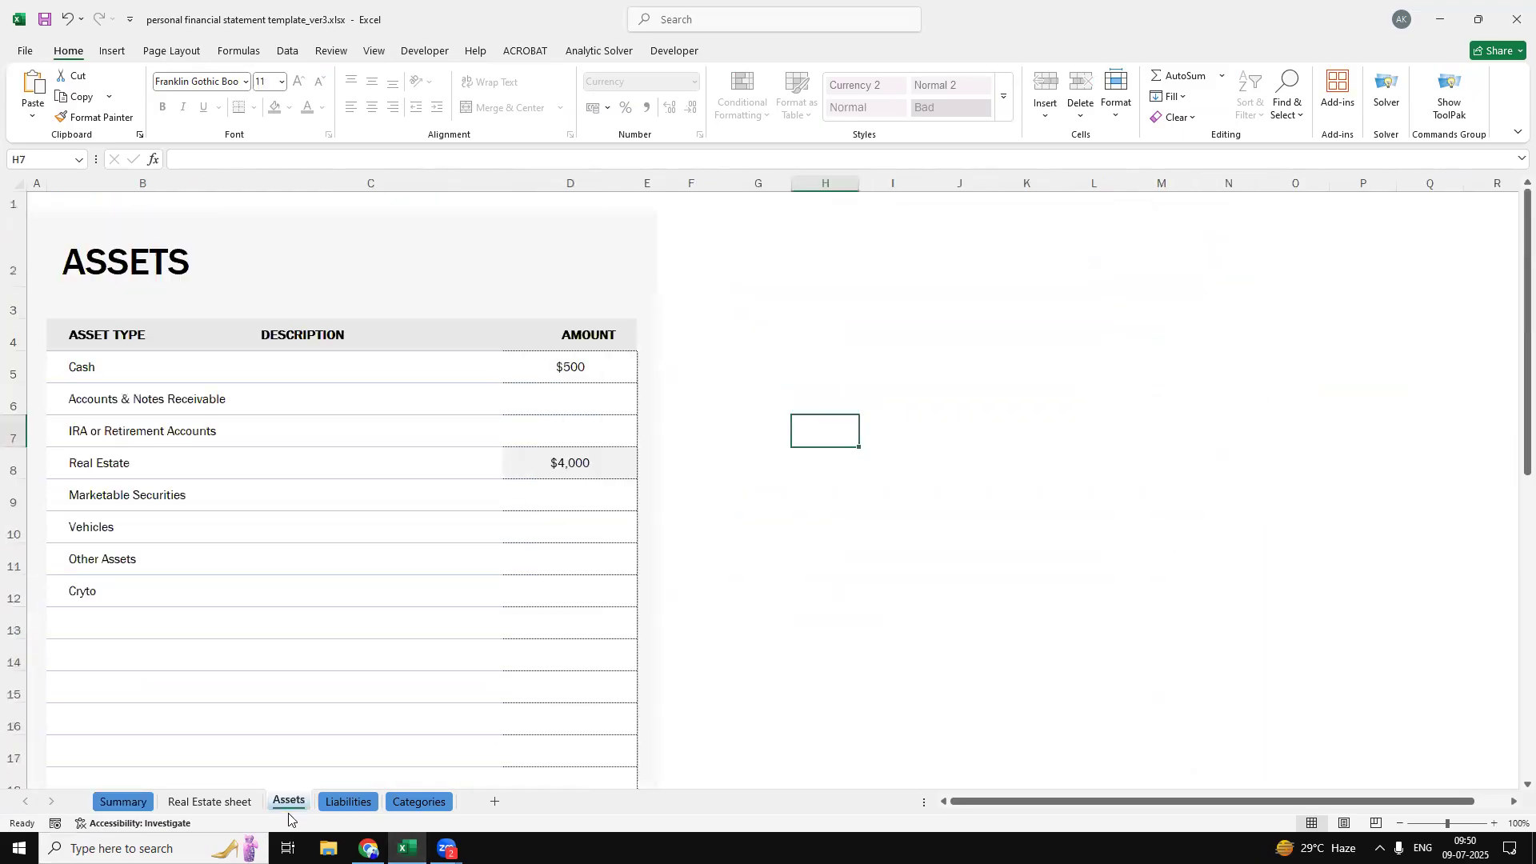
left_click(353, 801)
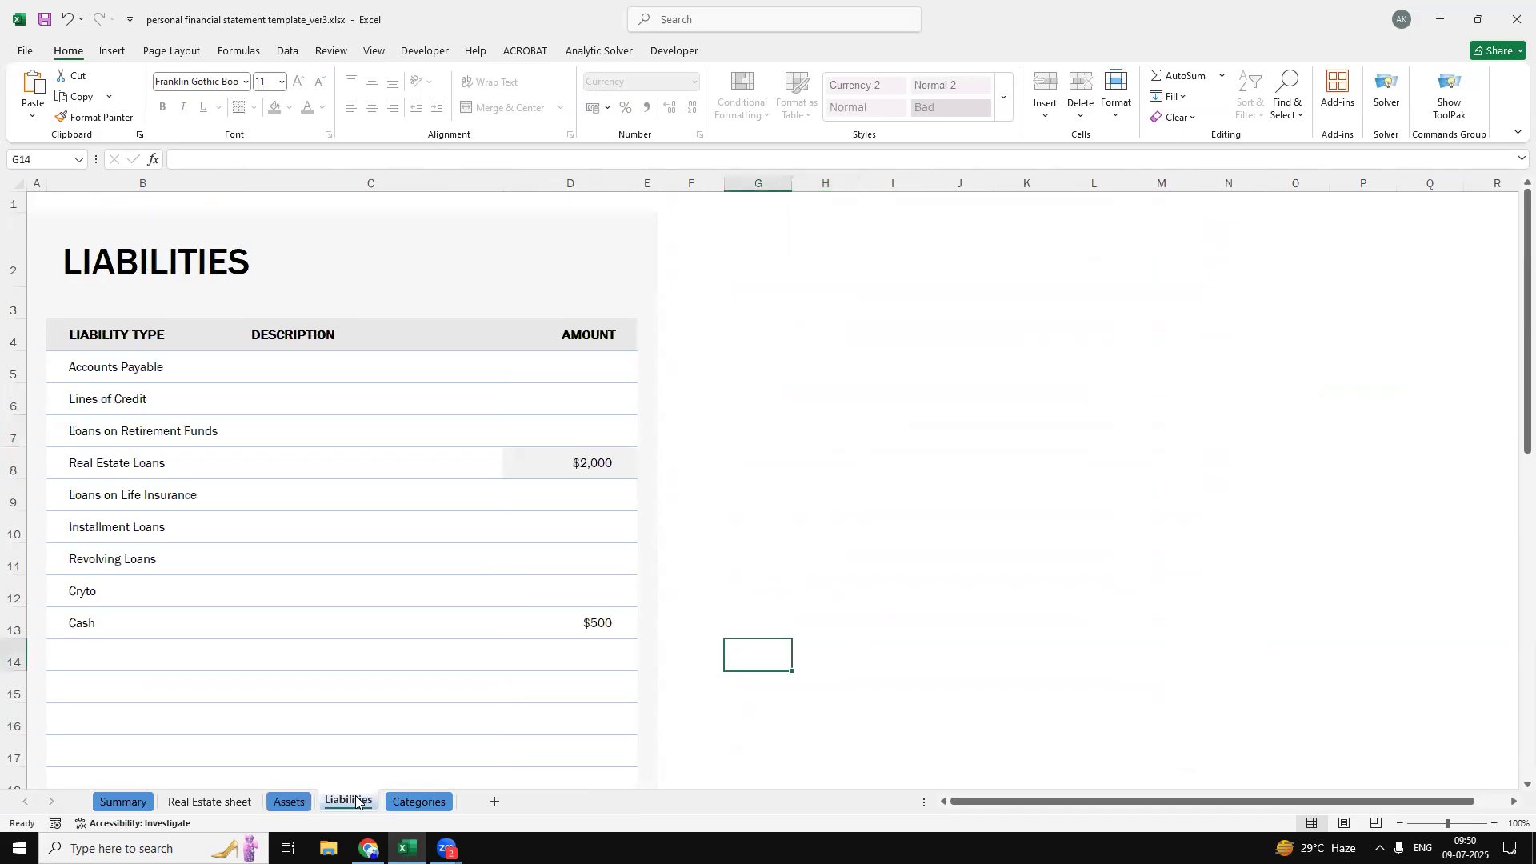
Set the Cash amount on the Liabilities sheet to 1,000 and check the Cash rows on the Summary sheet
left_click(290, 803)
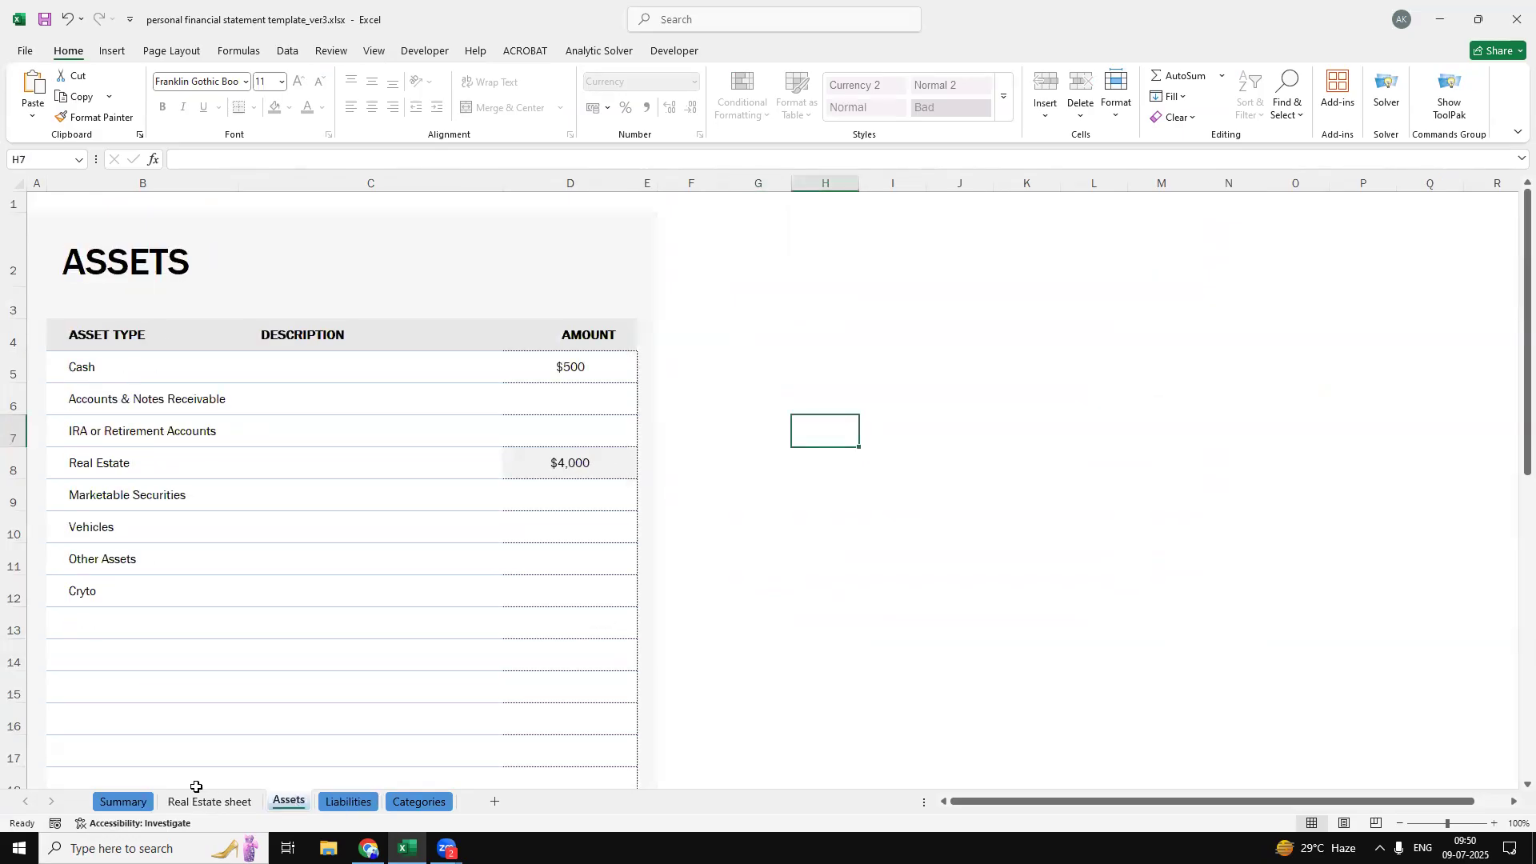
left_click(132, 801)
scroll(353, 623, "up", 2)
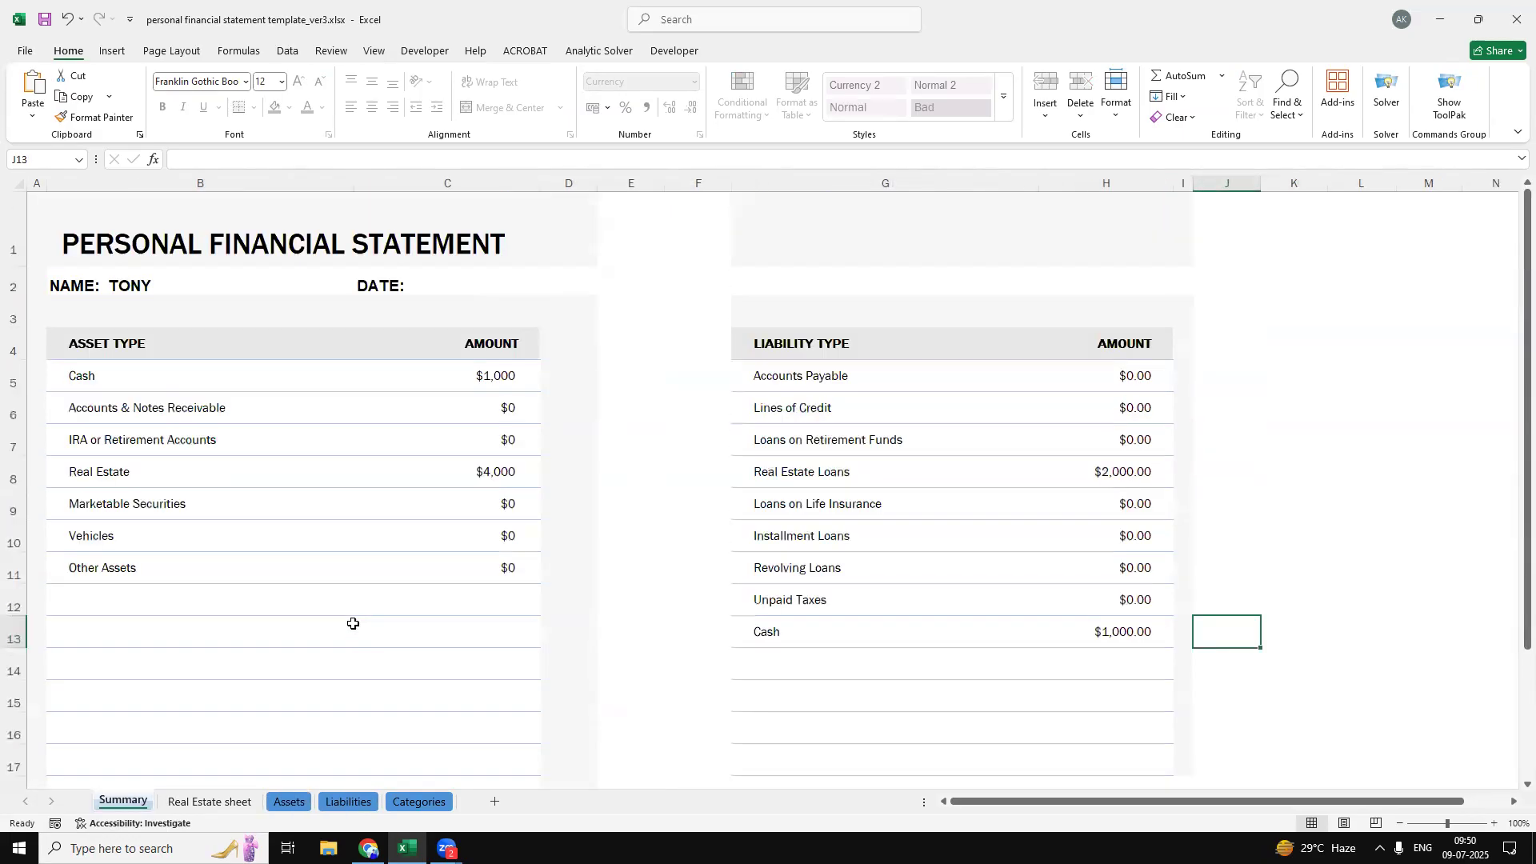
left_click(373, 799)
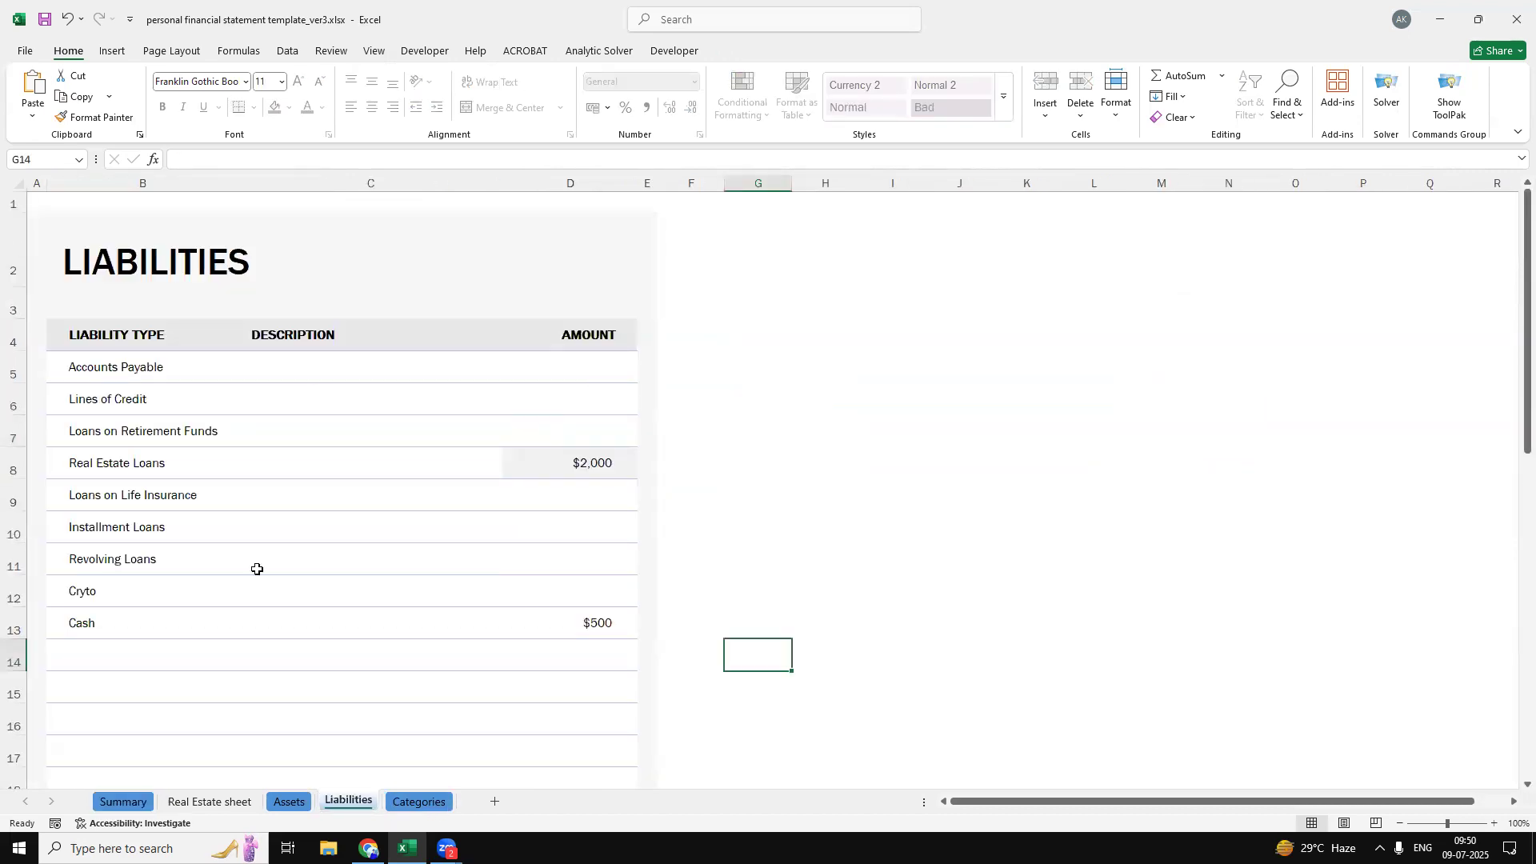
left_click(579, 630)
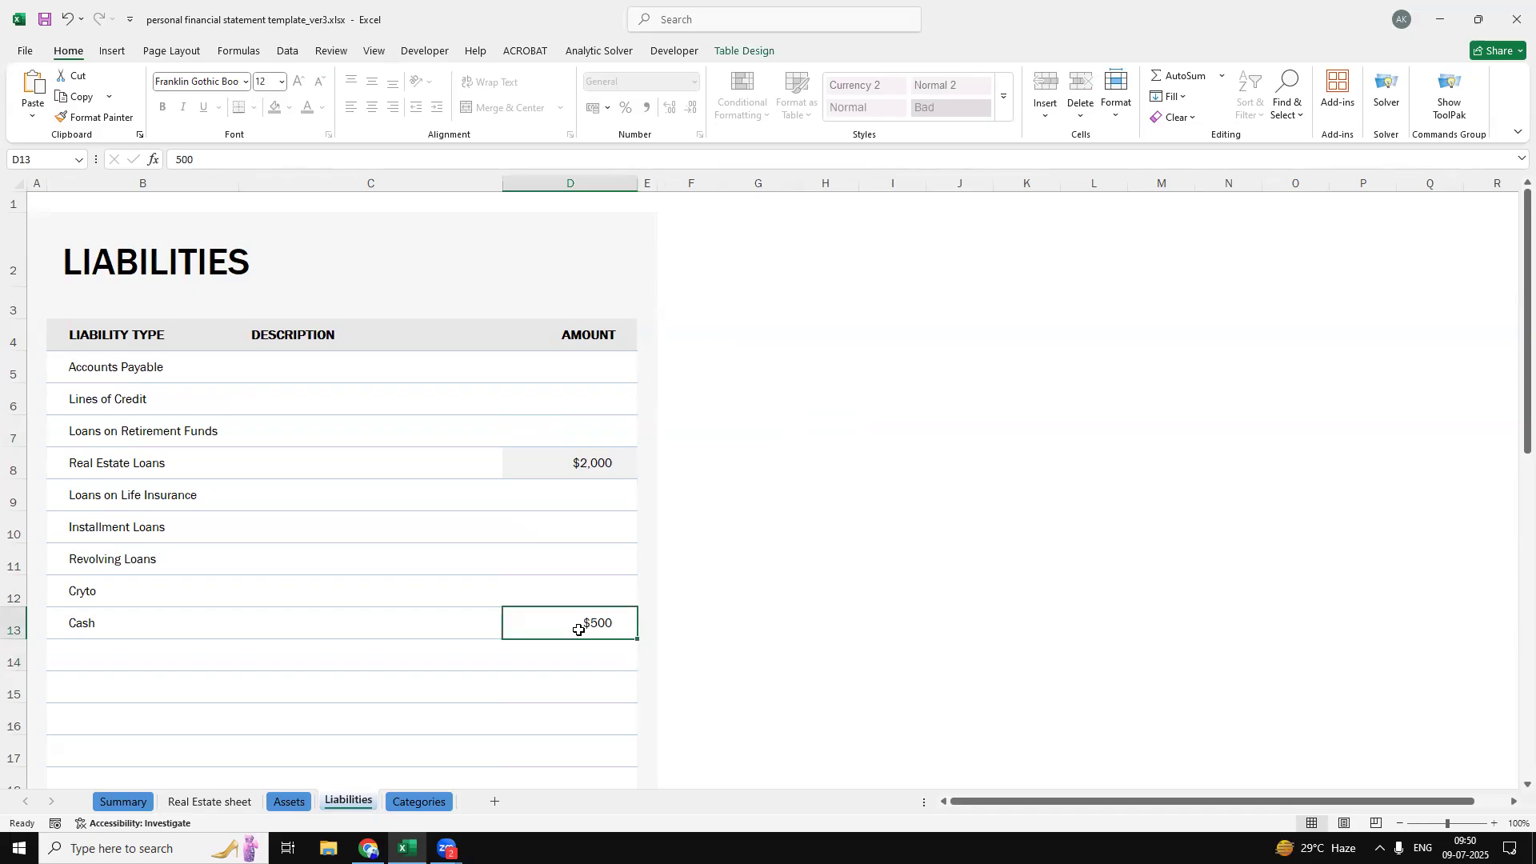
type("10")
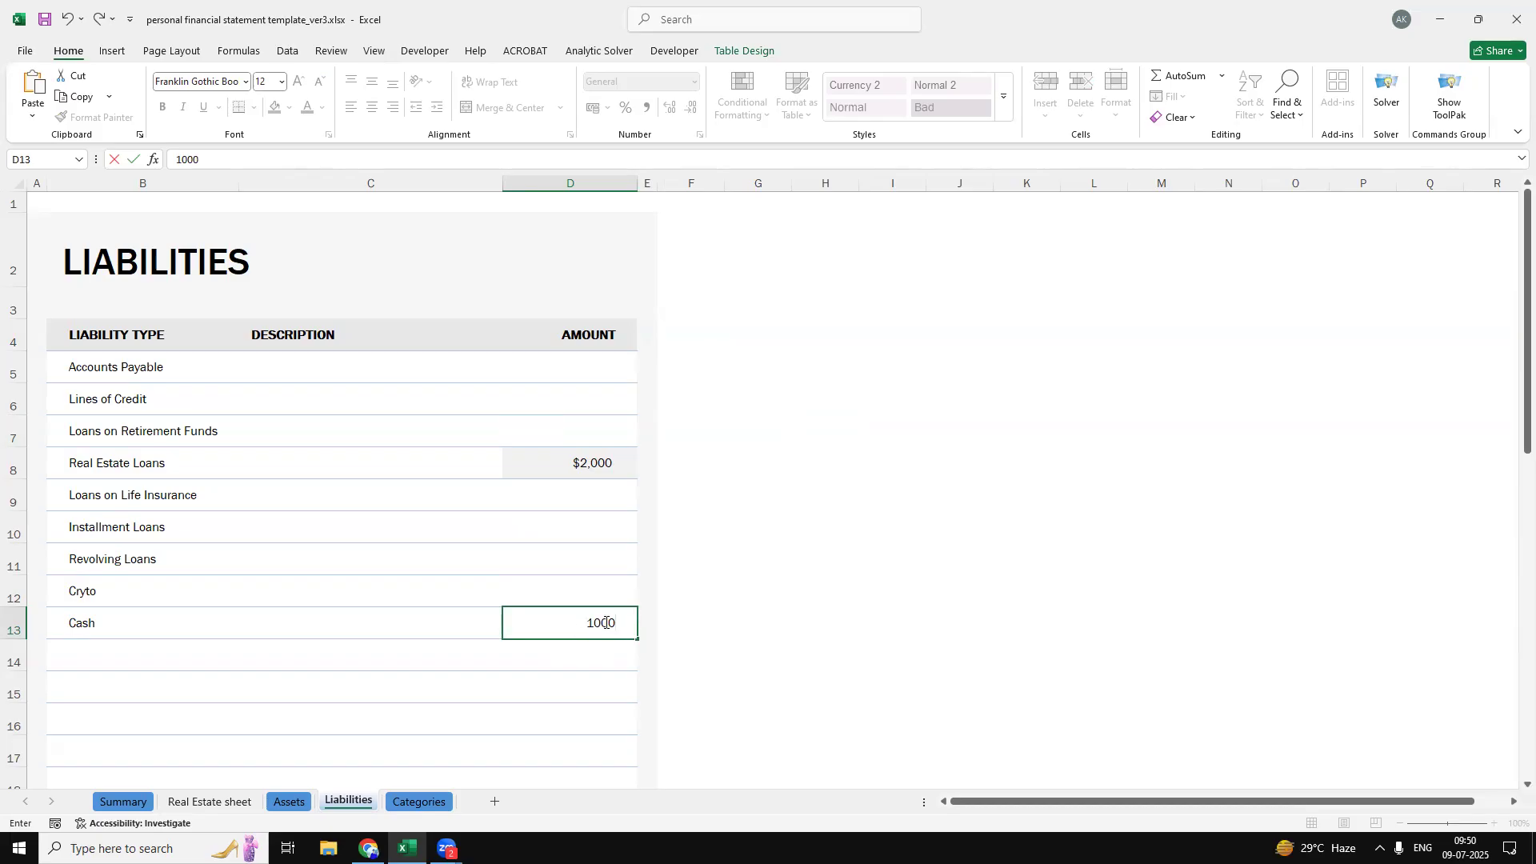
type("00")
key("ctrl+Return")
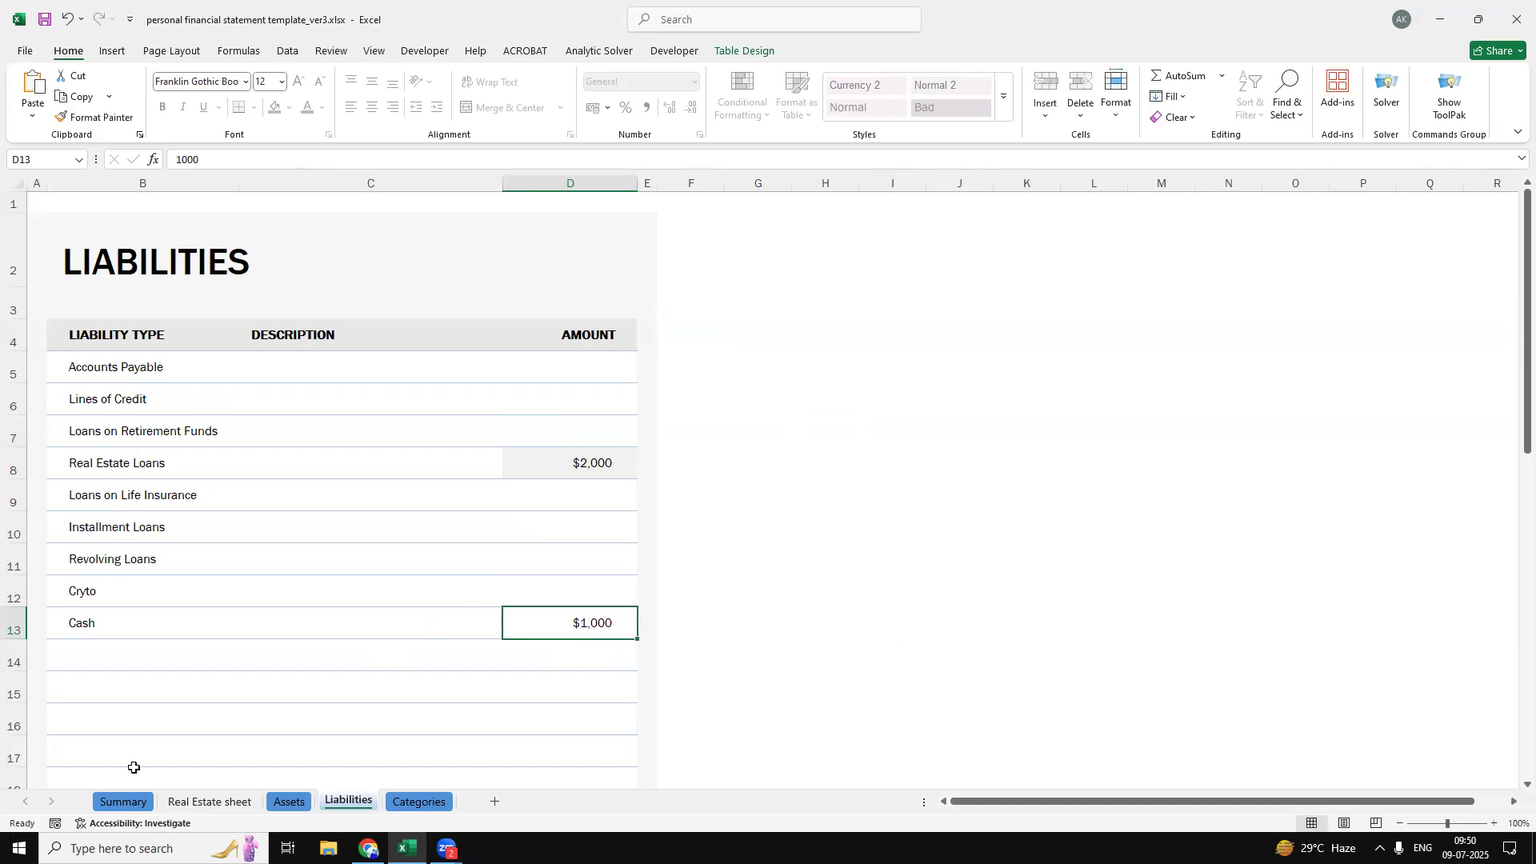
left_click(122, 801)
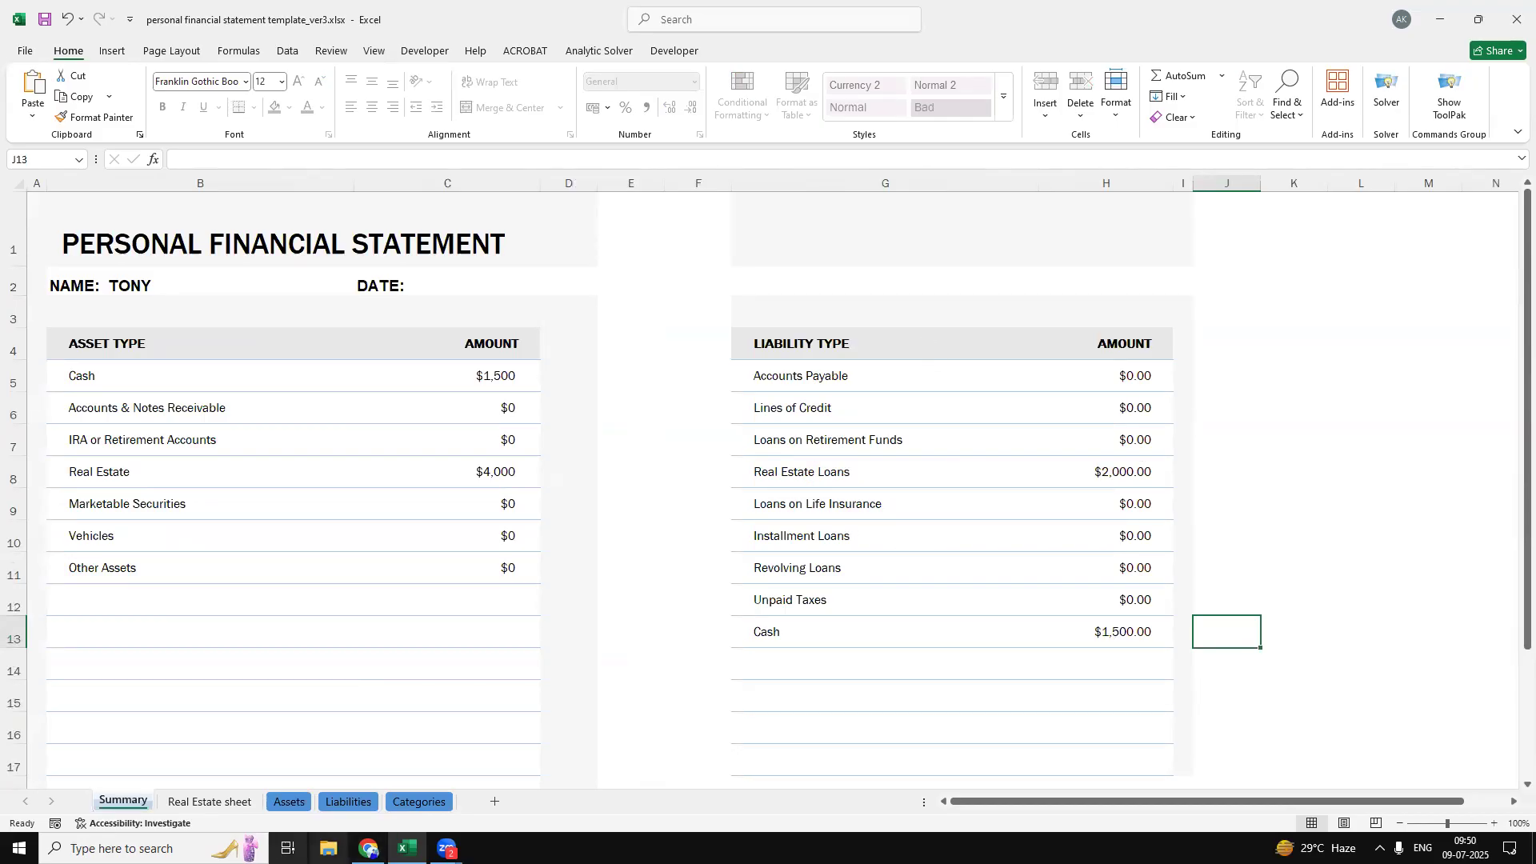
Enter an amount of 250 for Accounts Payable on the Liabilities sheet and check its row on the Summary sheet
left_click(348, 801)
left_click(564, 362)
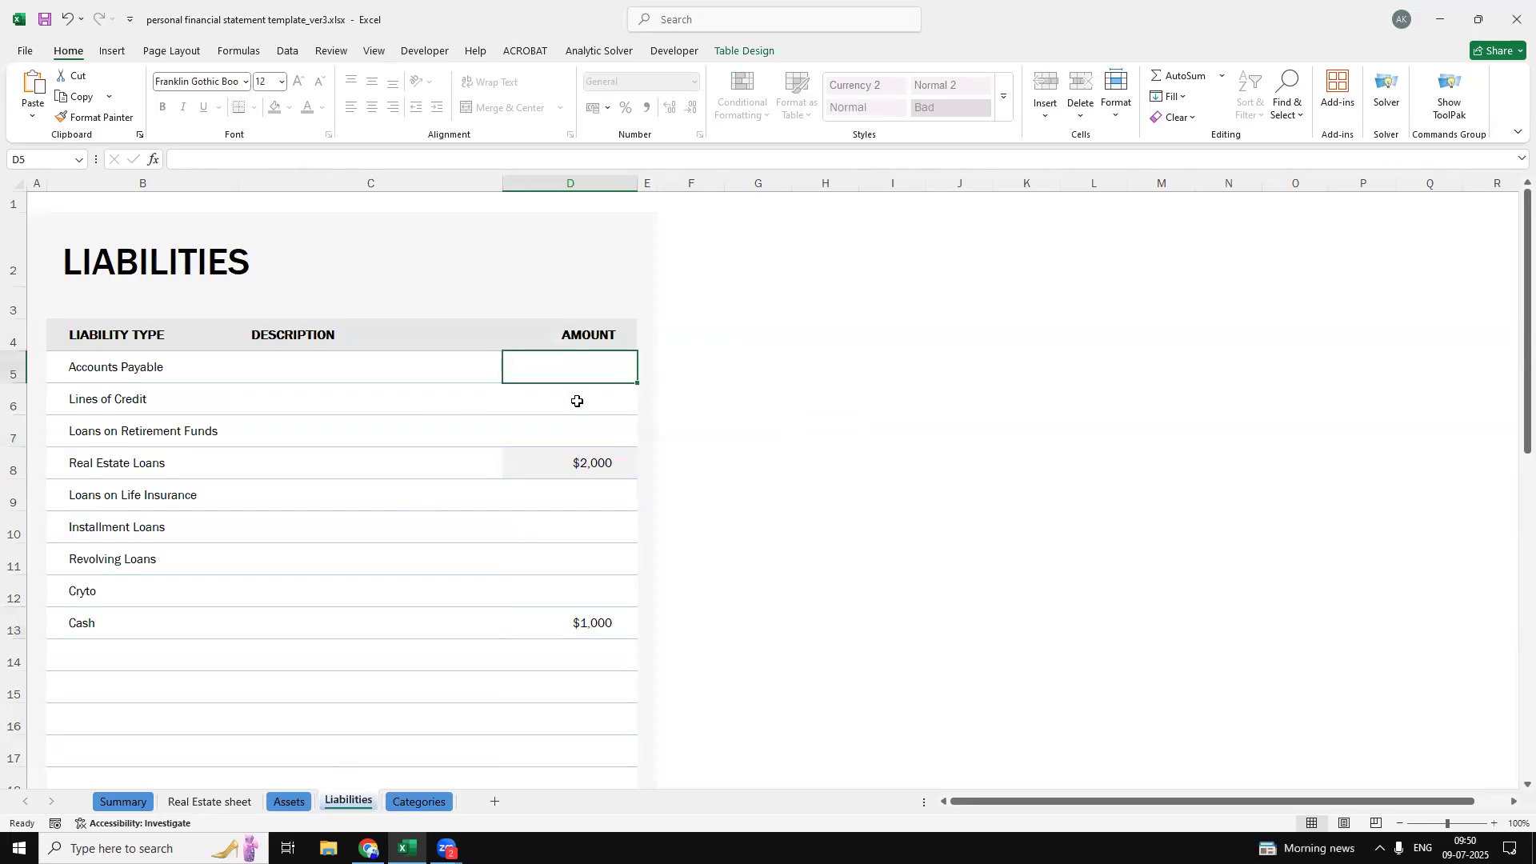
type("250")
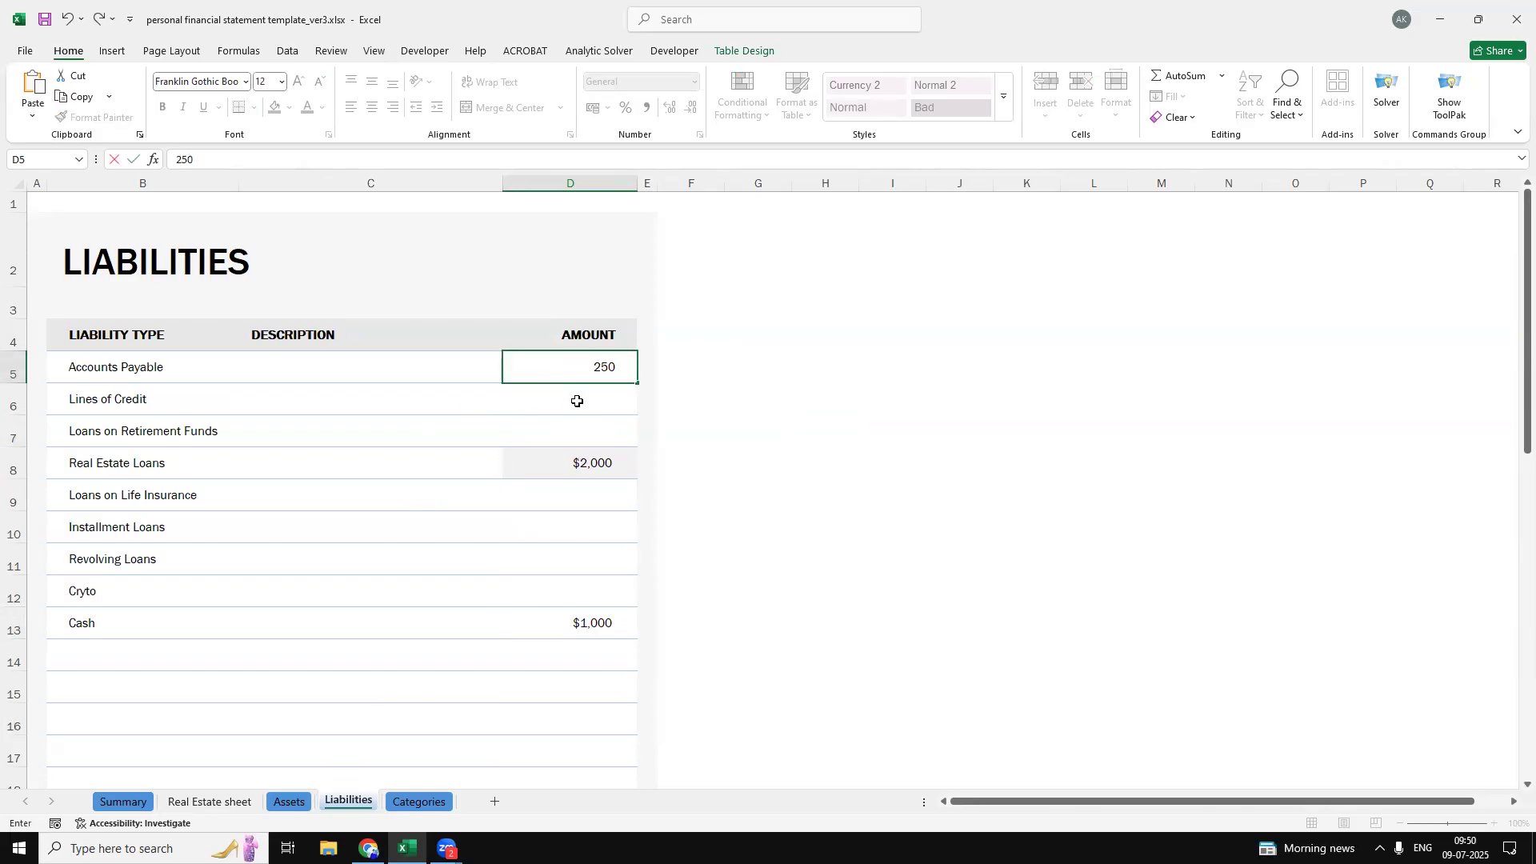
left_click(712, 463)
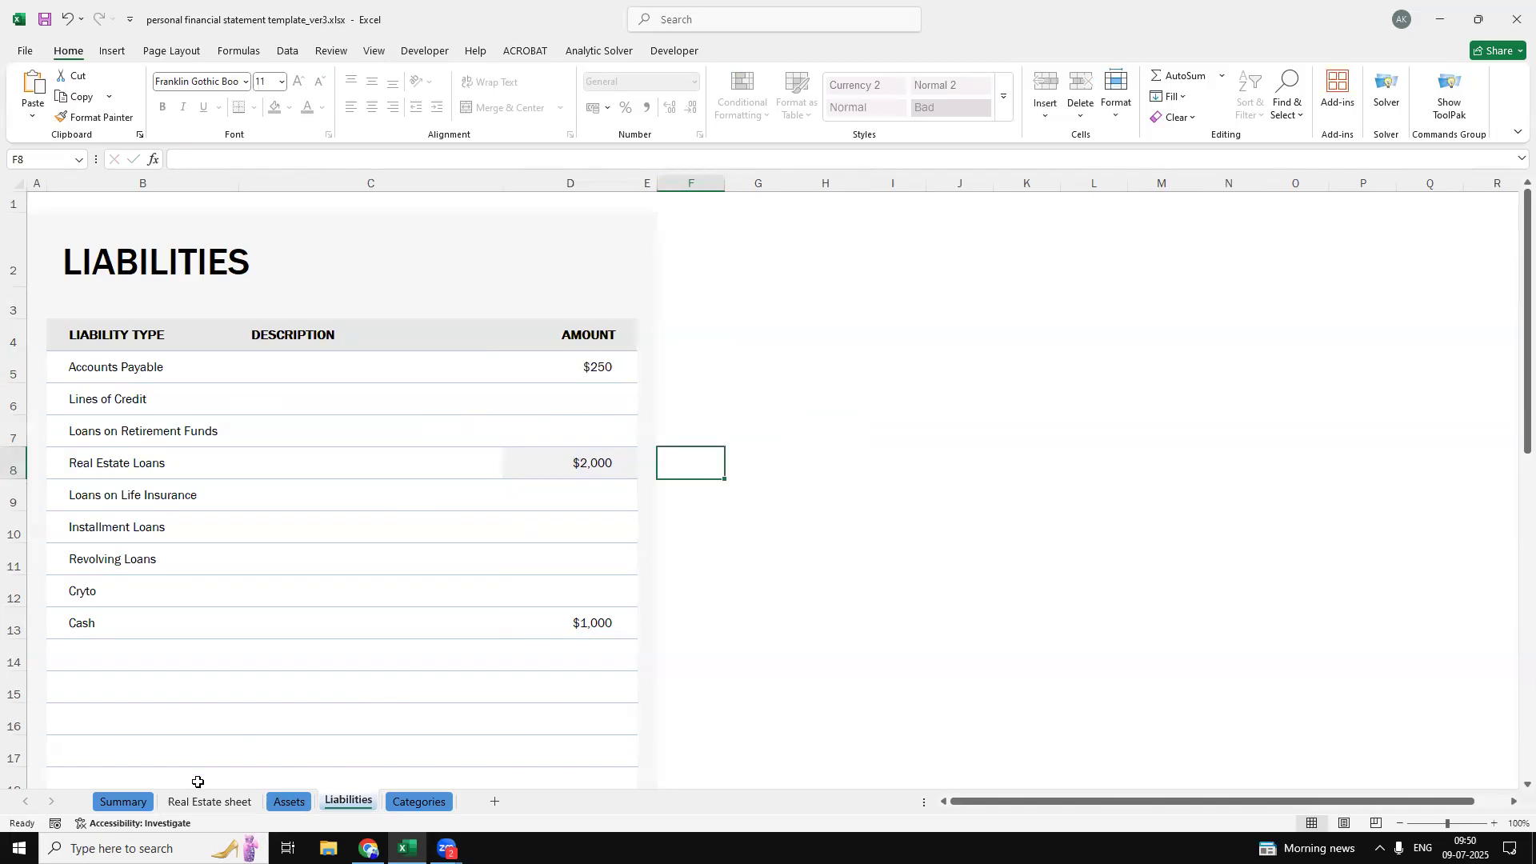
left_click(122, 804)
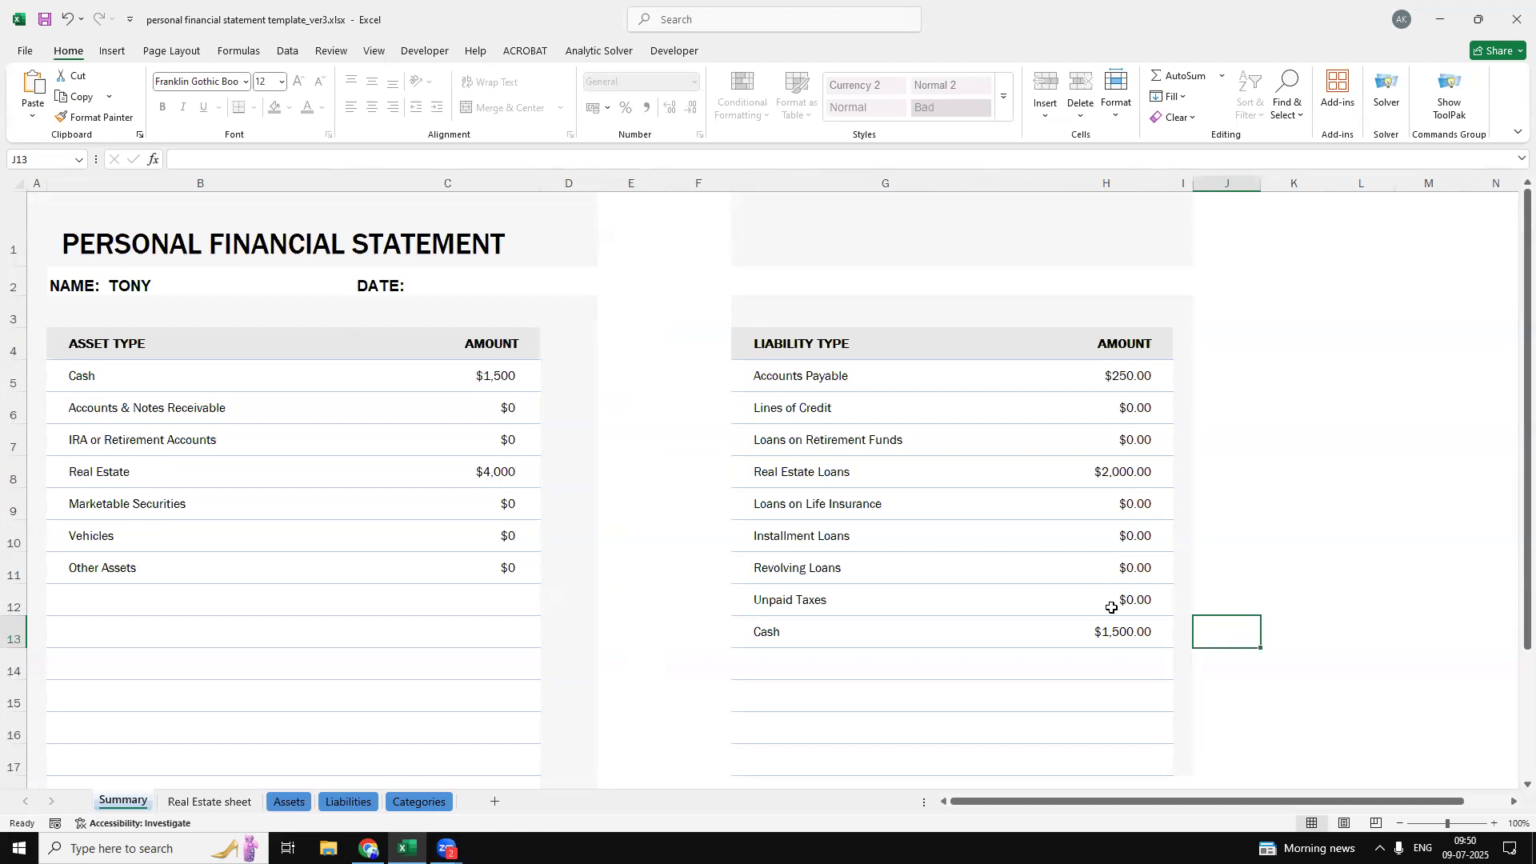
Enter an amount of 450 for Lines of Credit on the Liabilities sheet
left_click(348, 802)
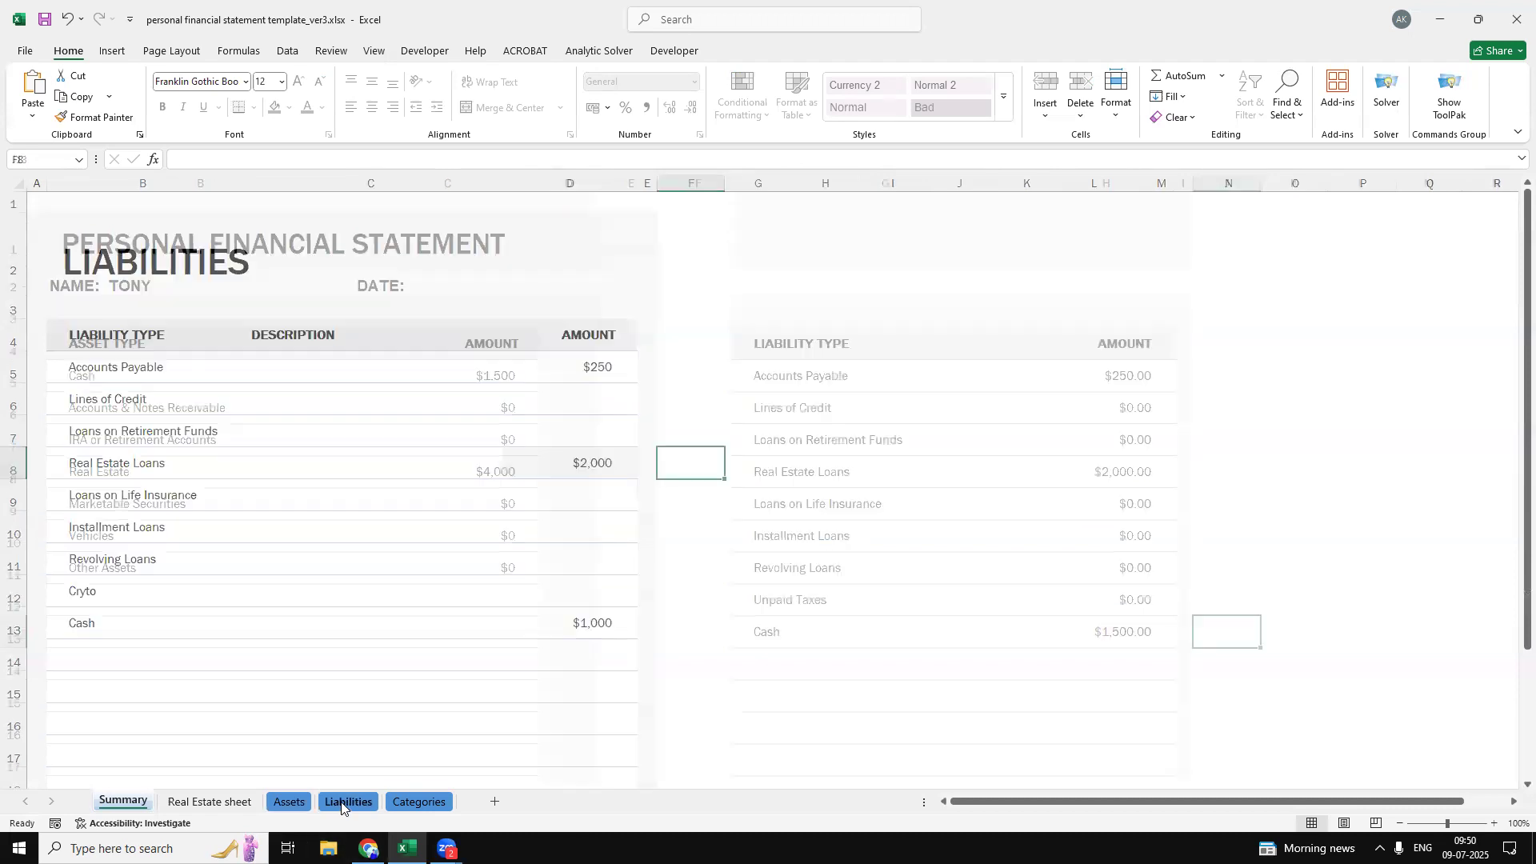
left_click(598, 406)
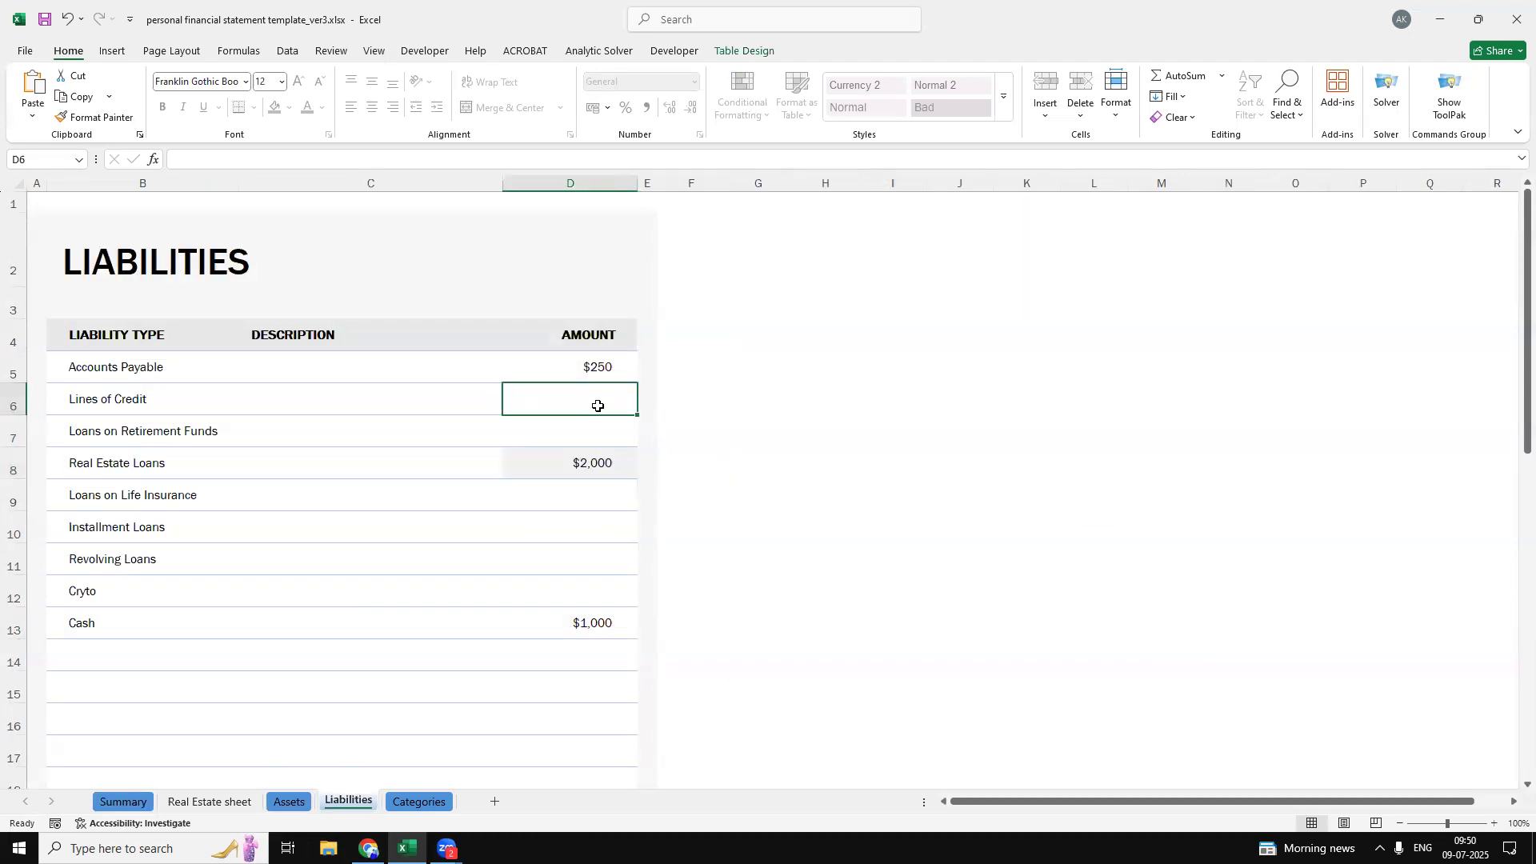
type("4650")
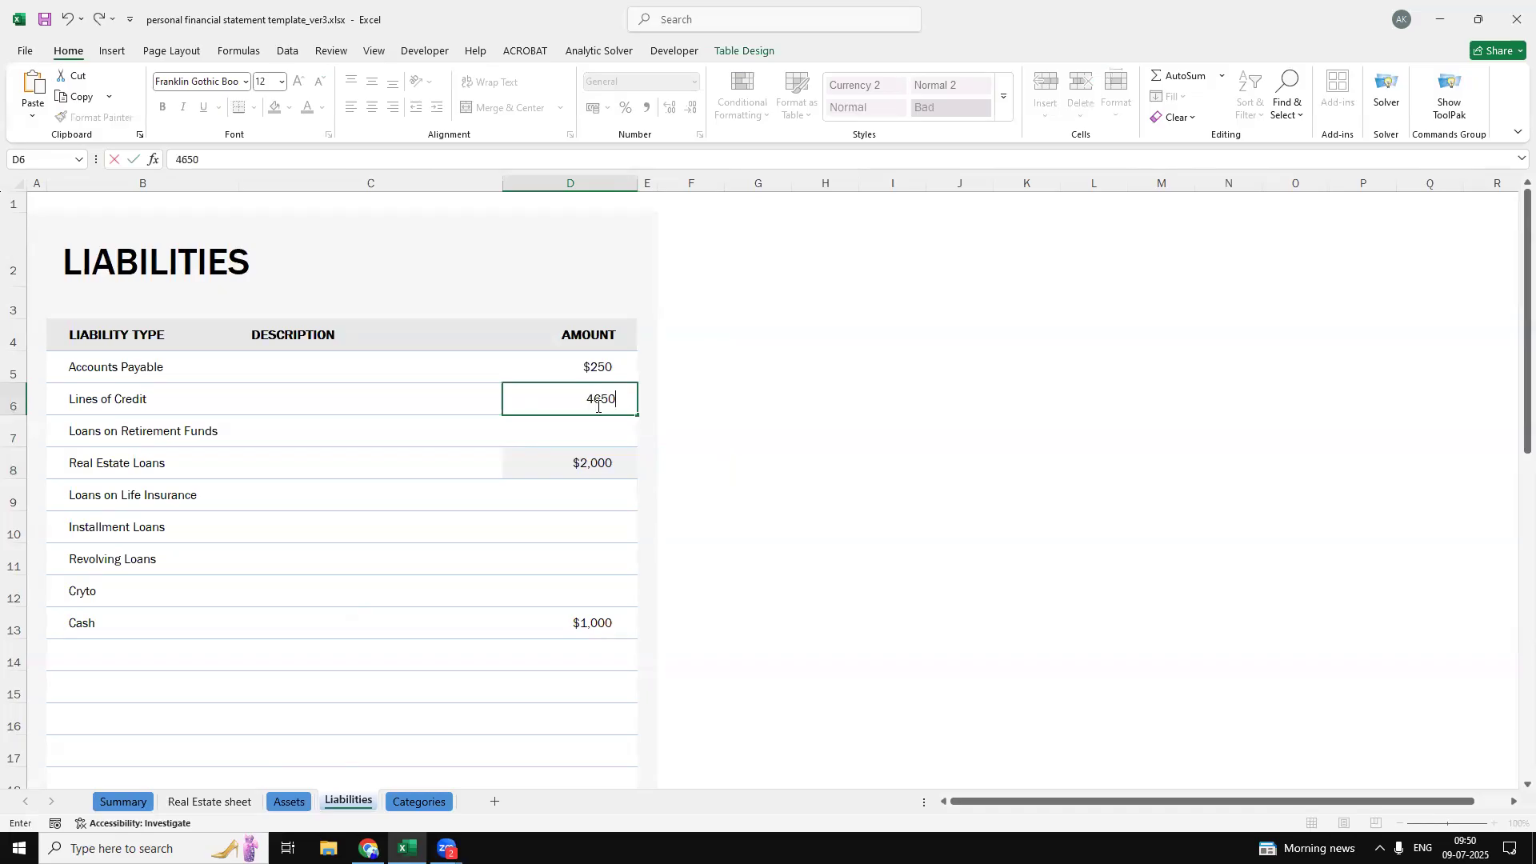
key("BackSpace")
type("50")
left_click(725, 430)
Examine the Summary sheet's asset and liability amounts together with its total assets, total liabilities and total net worth
left_click(122, 803)
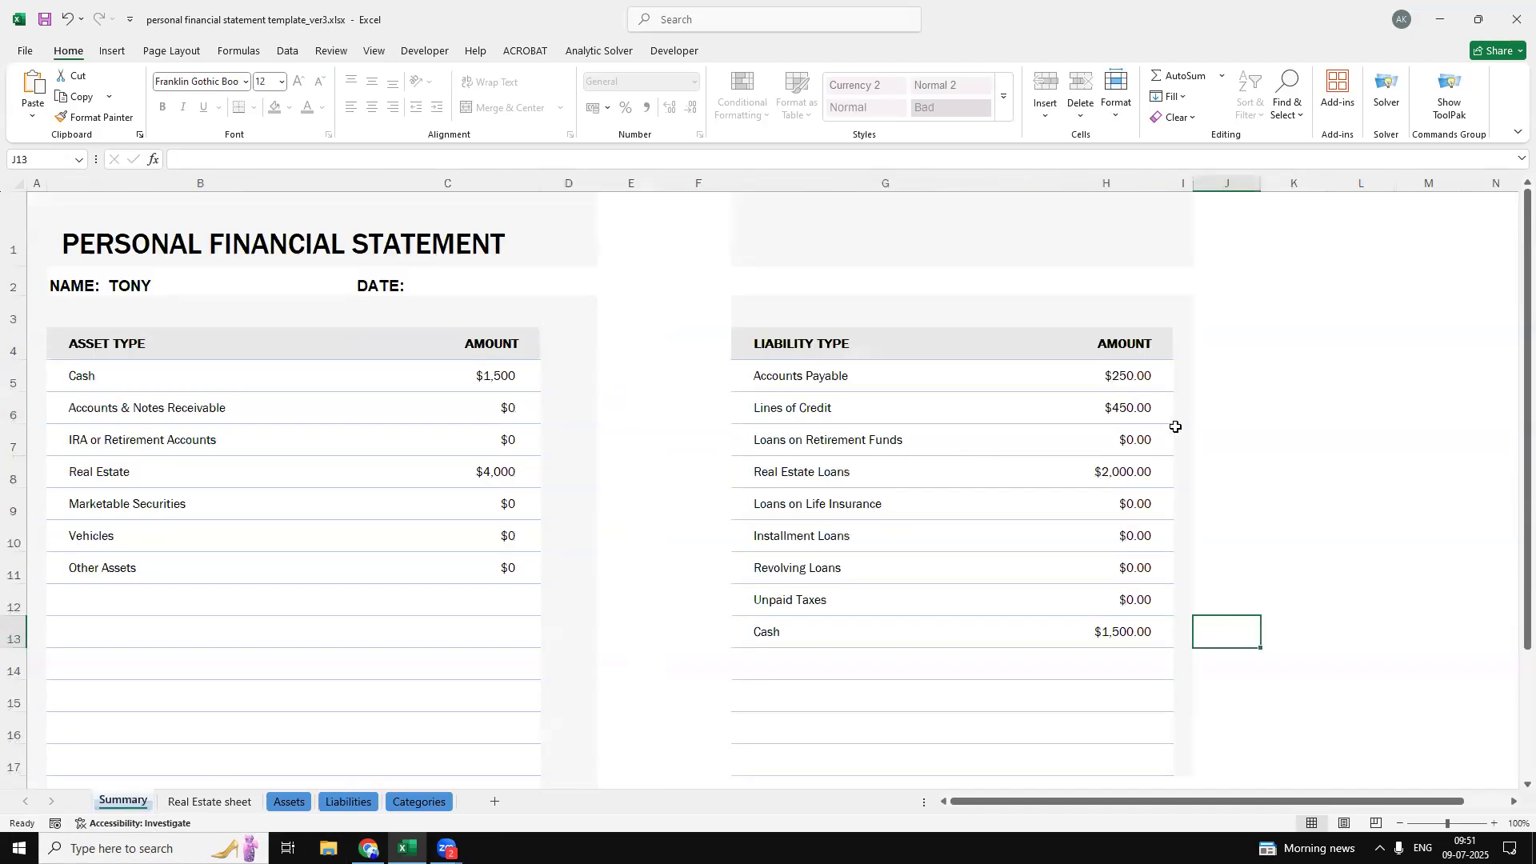
scroll(628, 566, "down", 3)
scroll(690, 631, "up", 2)
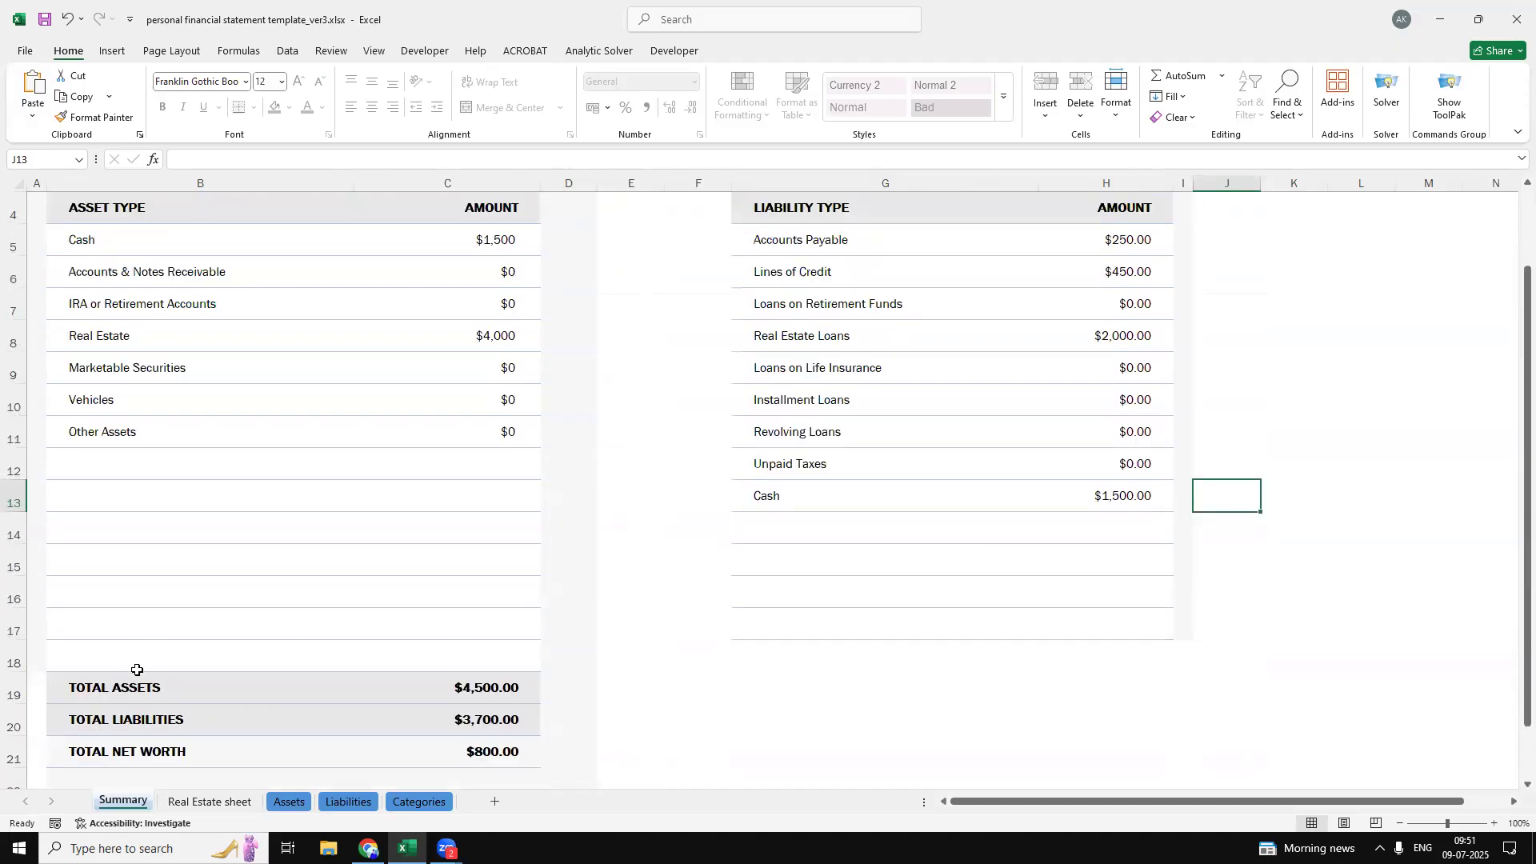
scroll(137, 669, "down", 1)
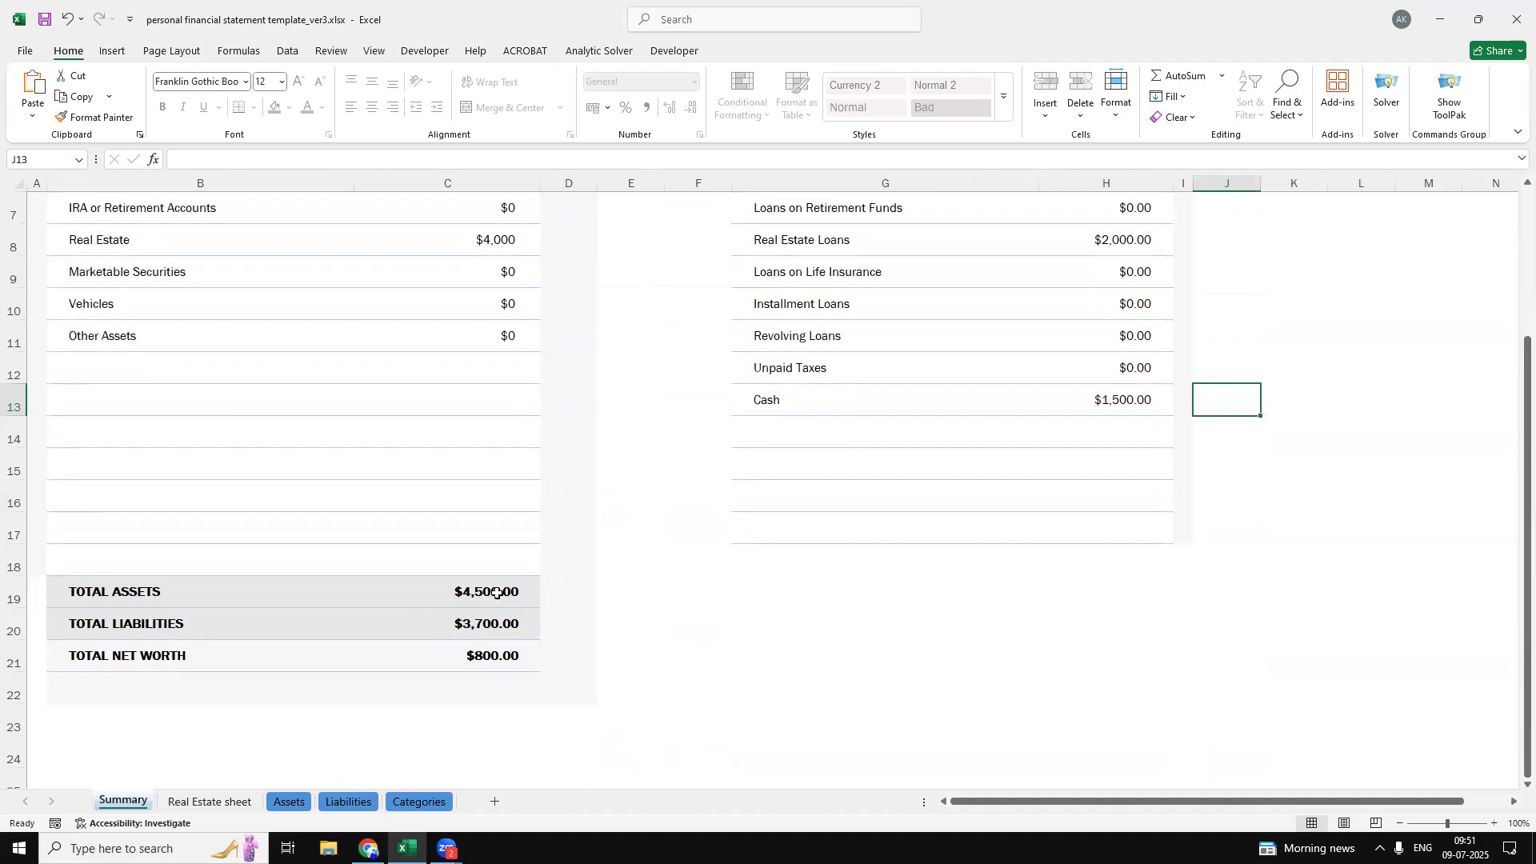
scroll(439, 631, "up", 1)
scroll(439, 631, "up", 1)
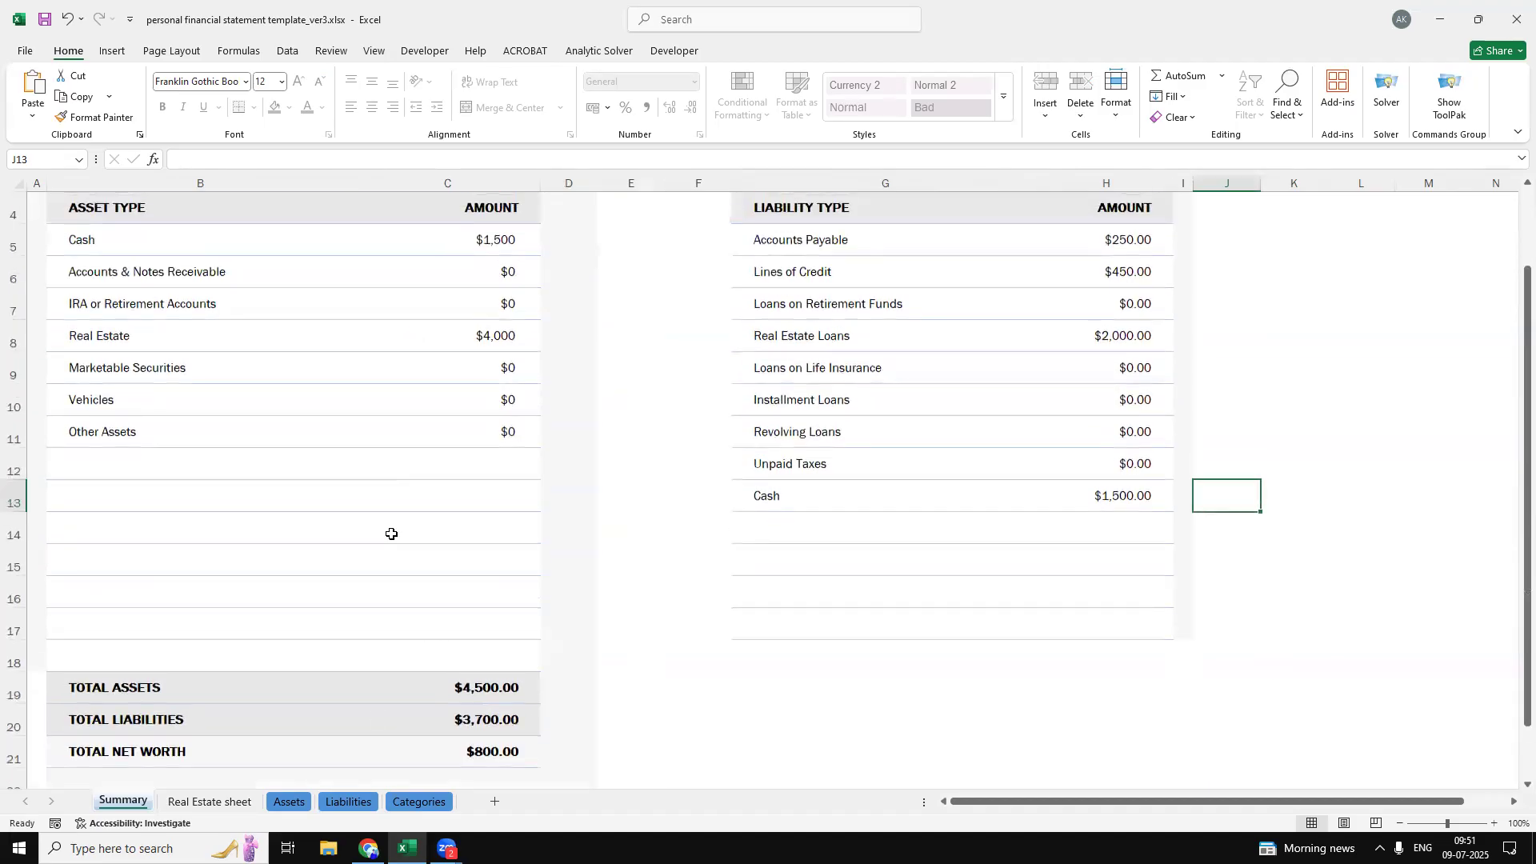
scroll(377, 714, "down", 1)
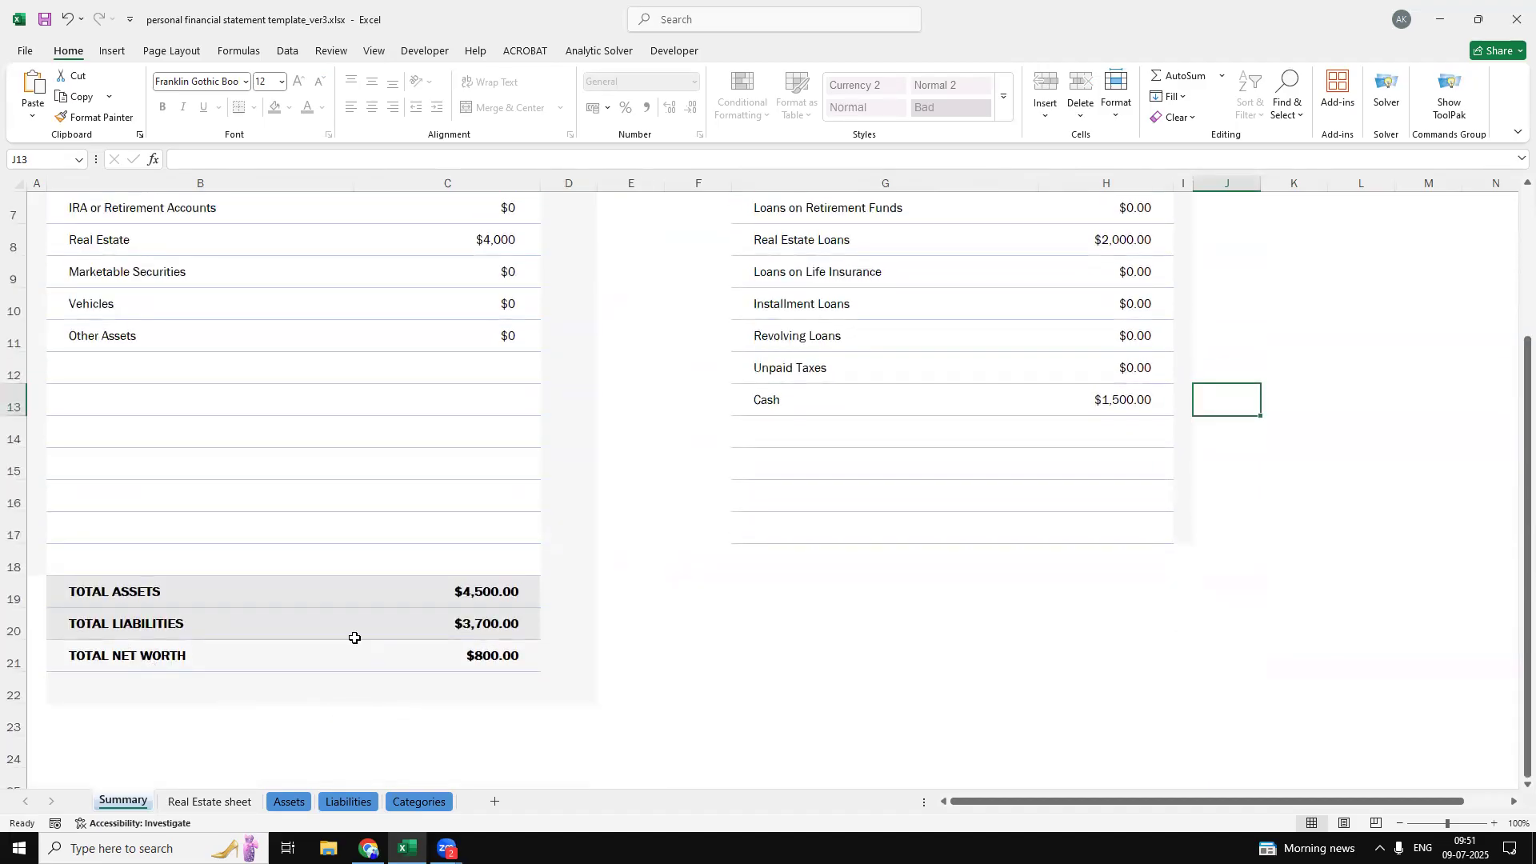
scroll(920, 608, "up", 2)
scroll(1086, 593, "down", 2)
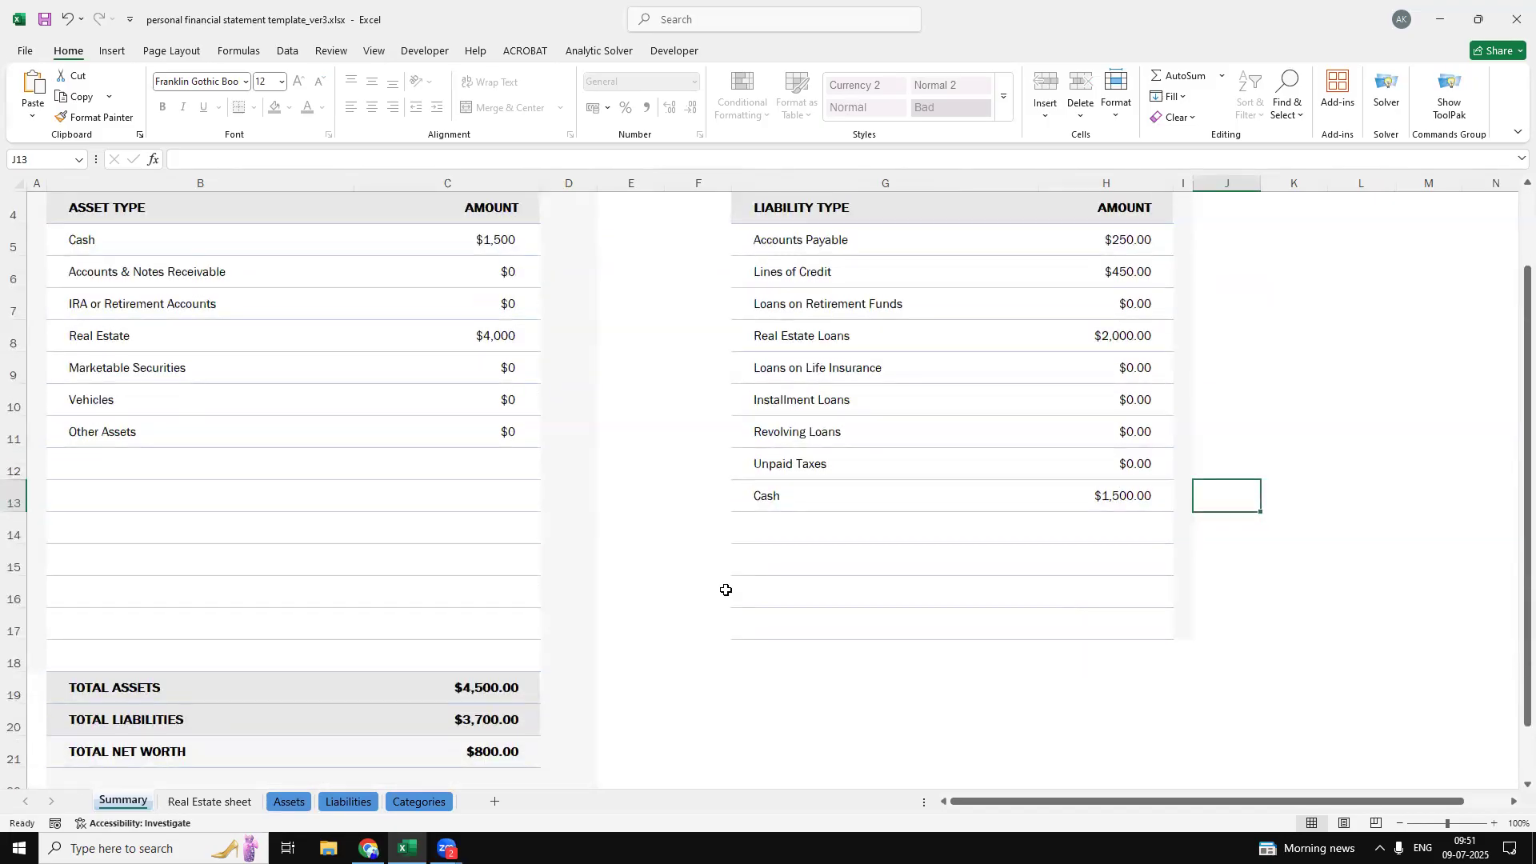
scroll(333, 621, "down", 2)
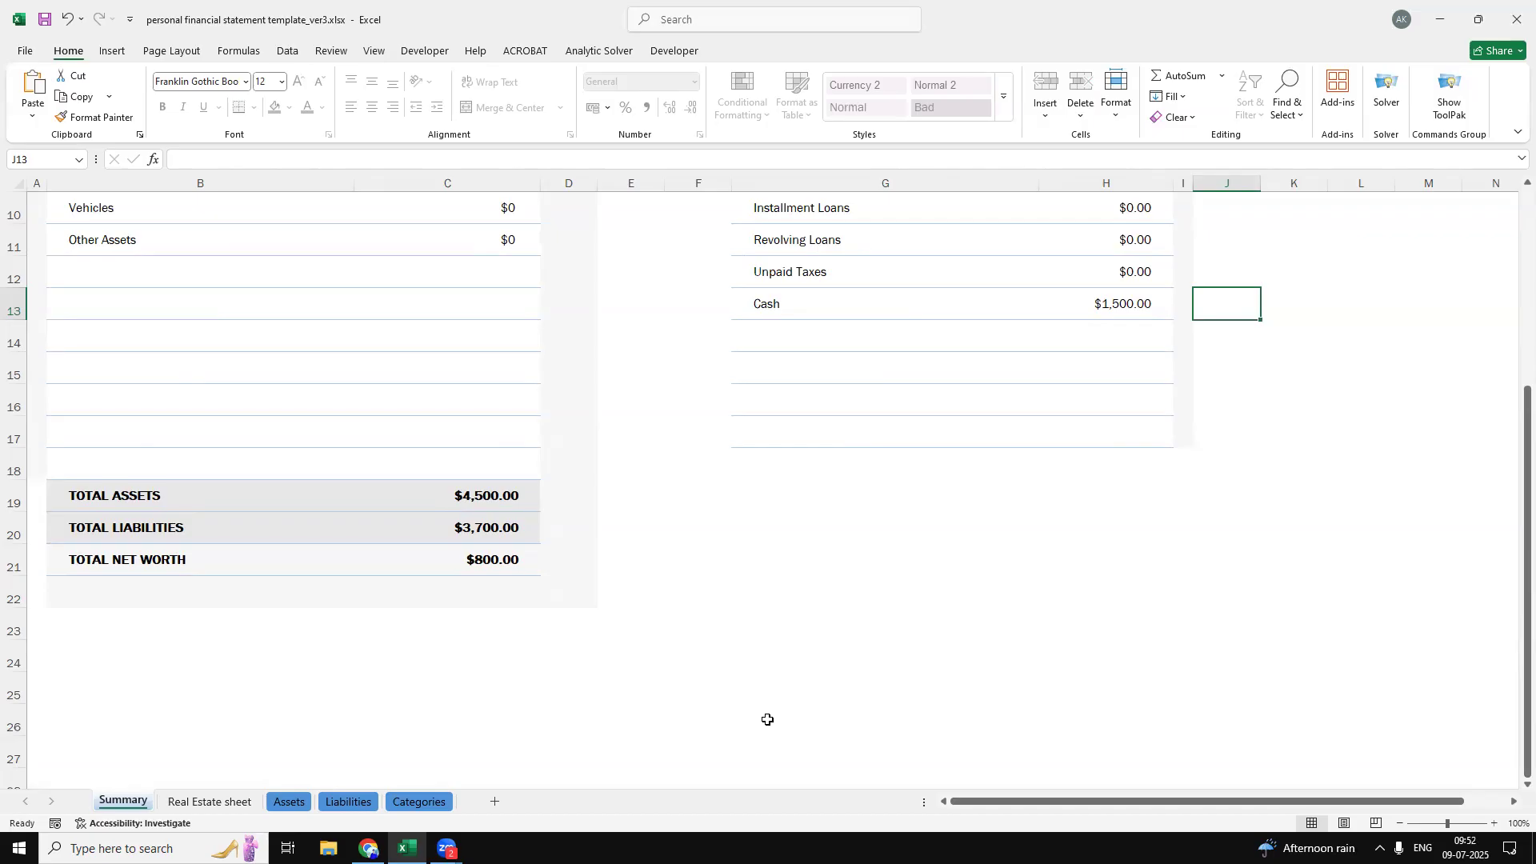
left_click(744, 645)
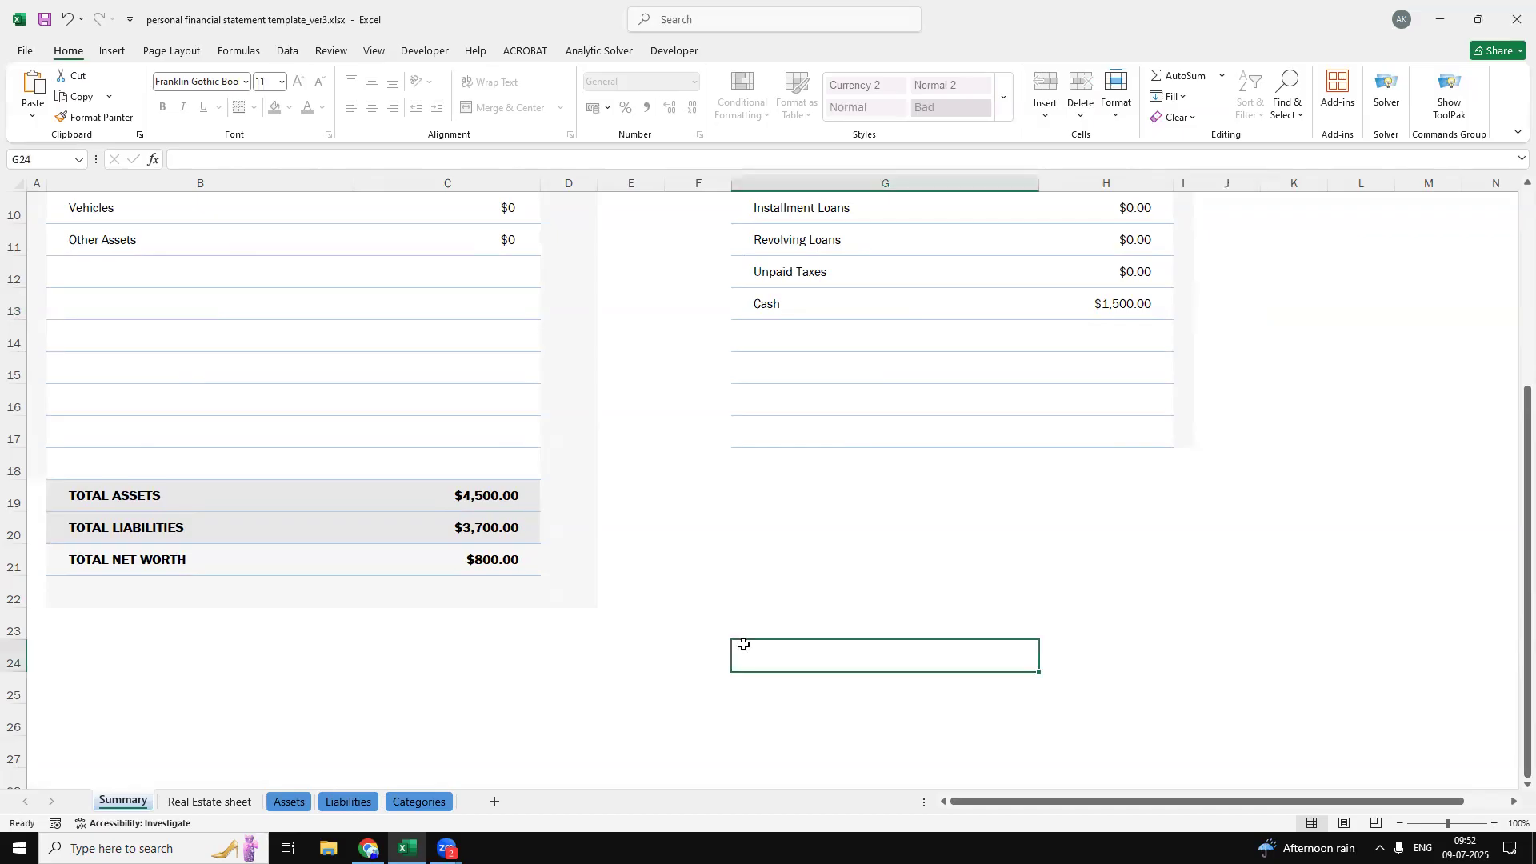
scroll(743, 644, "up", 3)
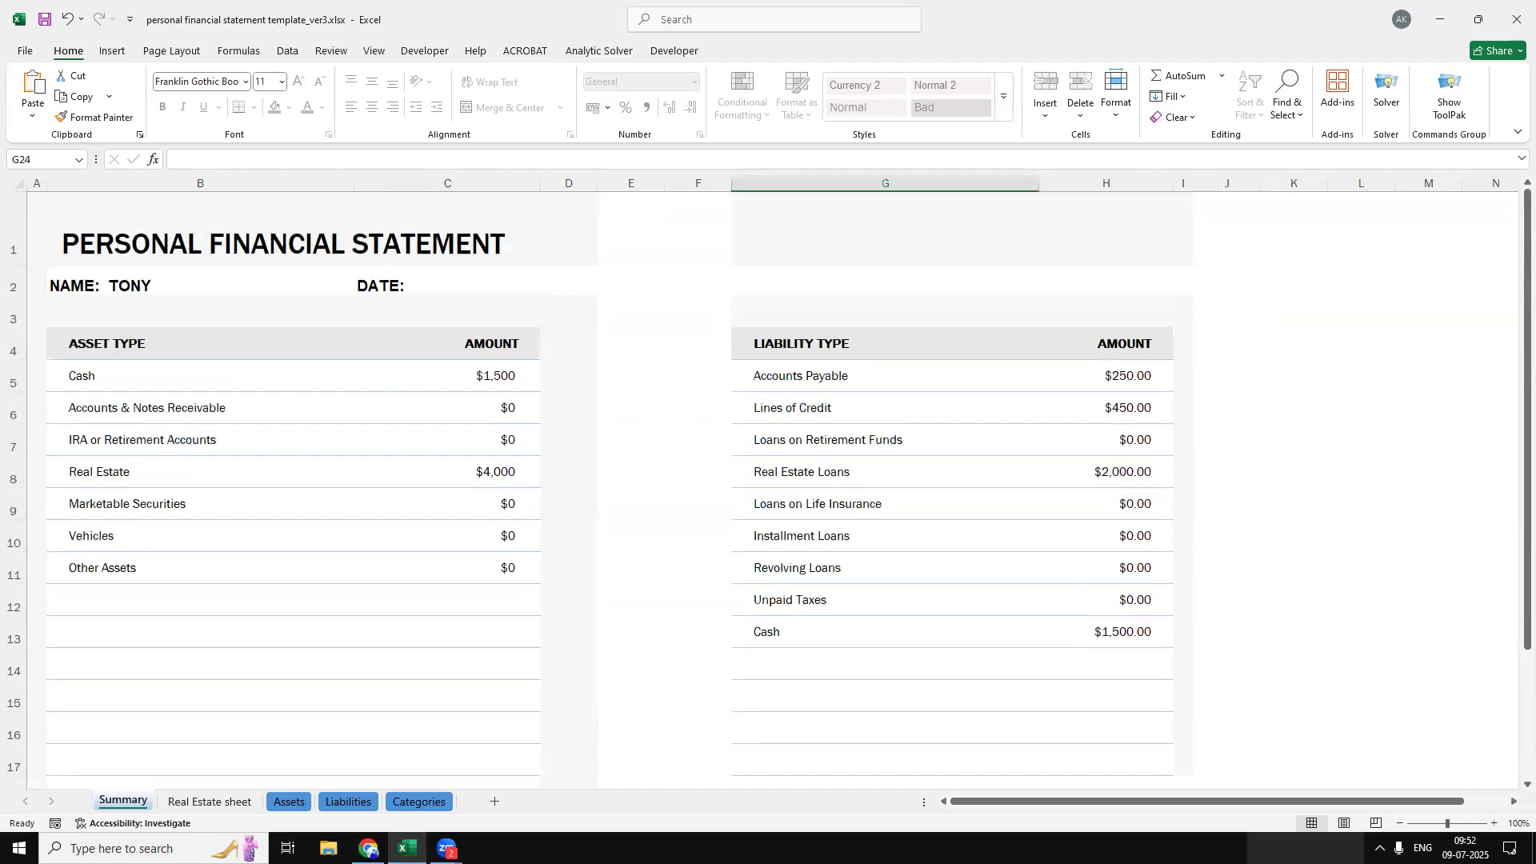